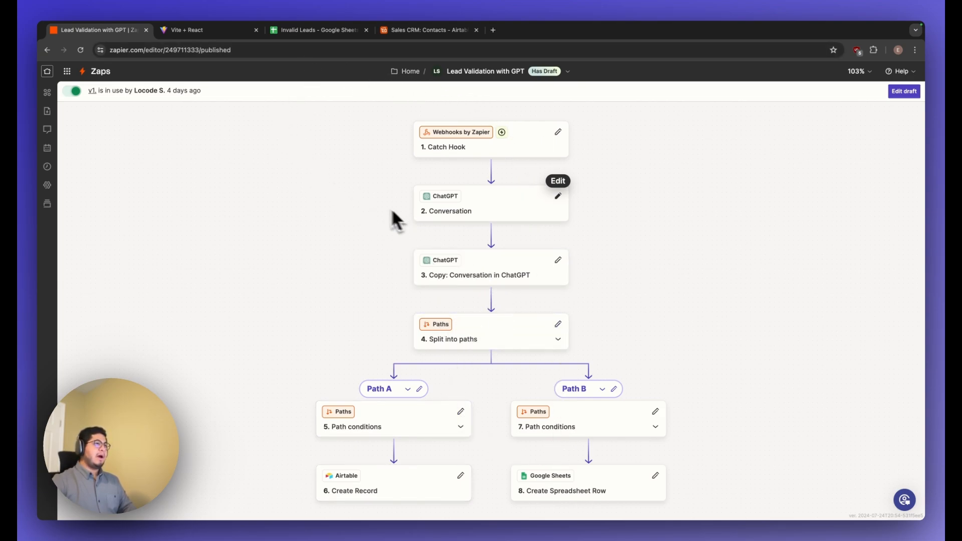
Switch to the demo form page and fill in the contact's first and last name.
click(193, 31)
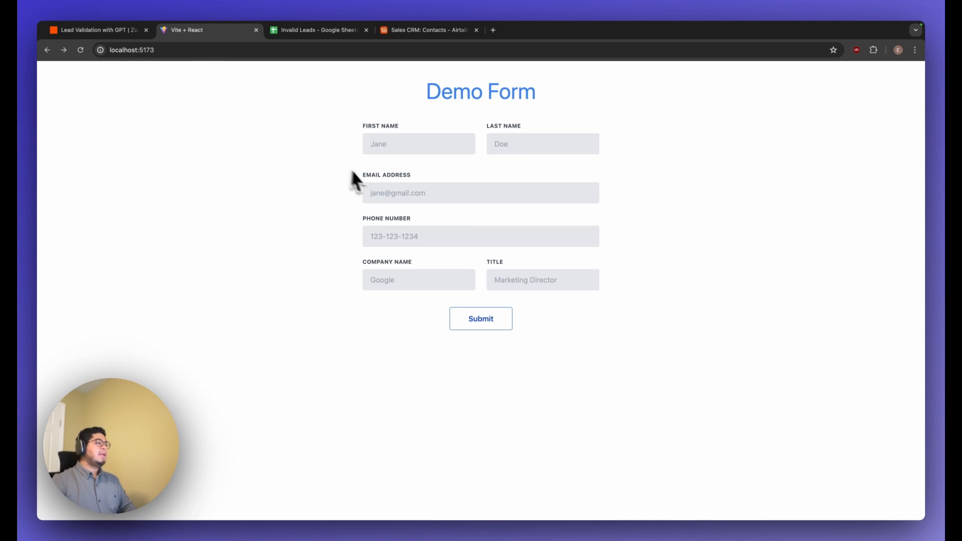
click(390, 148)
click(365, 154)
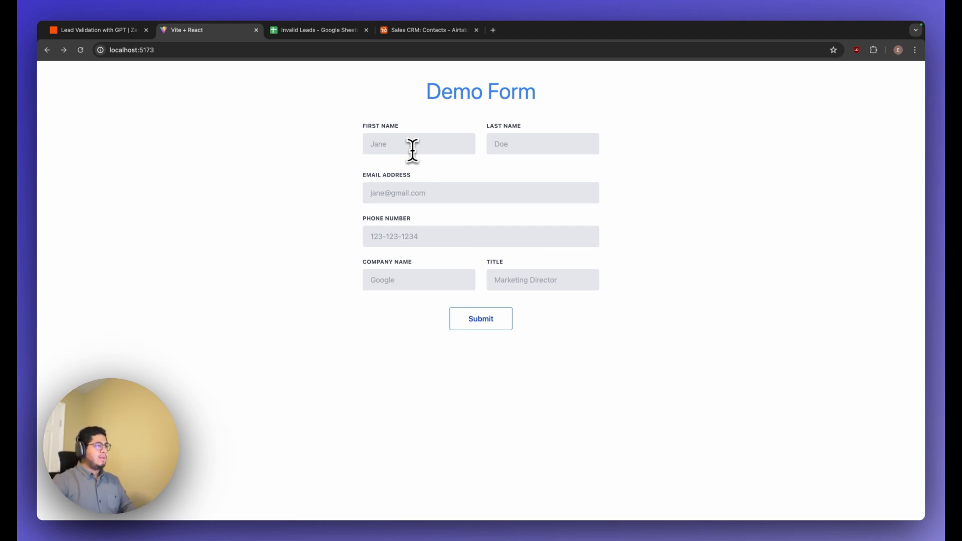
click(413, 151)
click(359, 158)
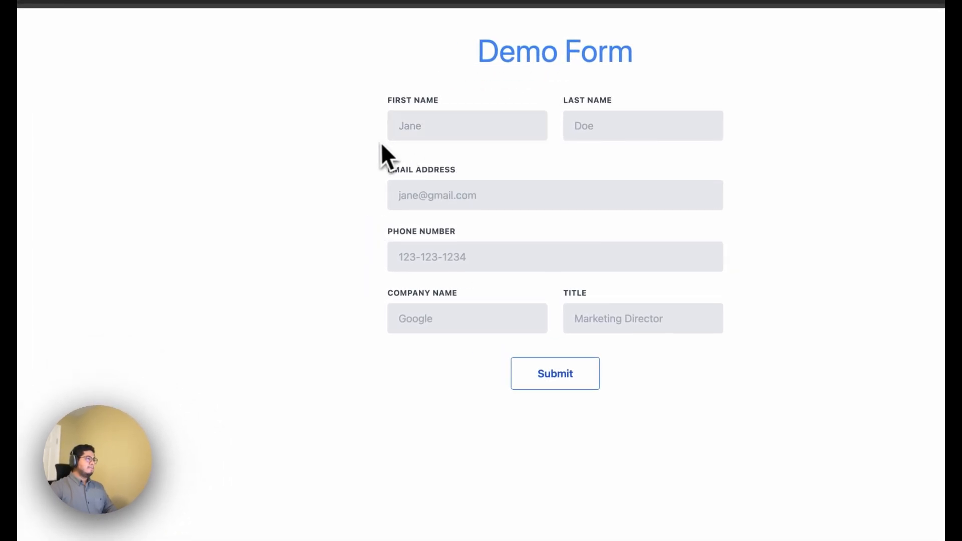
click(408, 124)
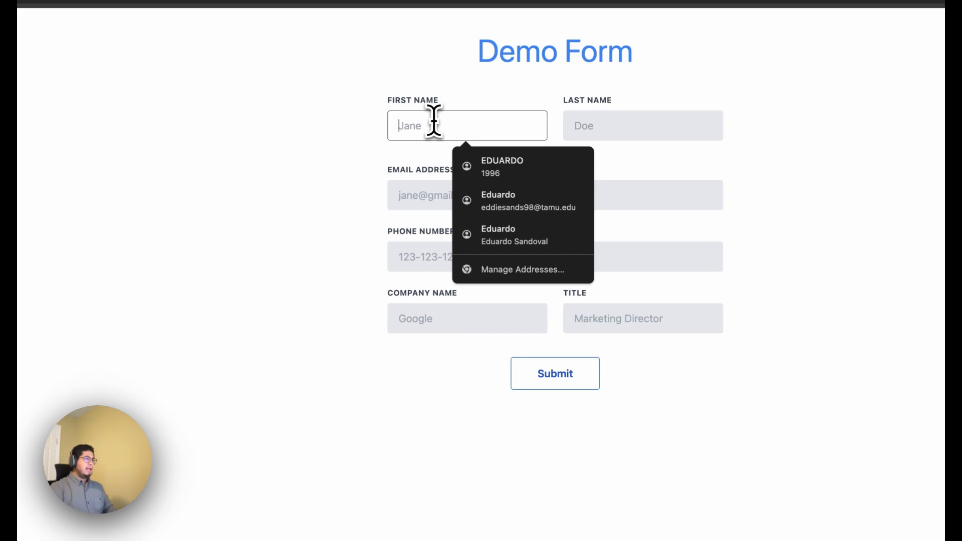
text(Jane)
key(Tab)
text(Doe)
key(Tab)
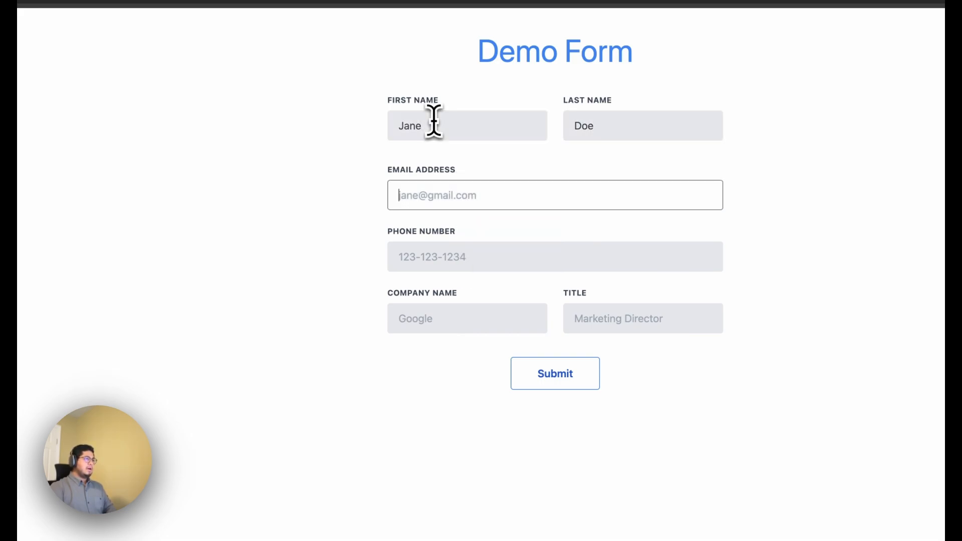
Replace the contact's first name with a different one and re-enter the last name.
click(435, 125)
double_click(436, 127)
text(Matt)
key(Tab)
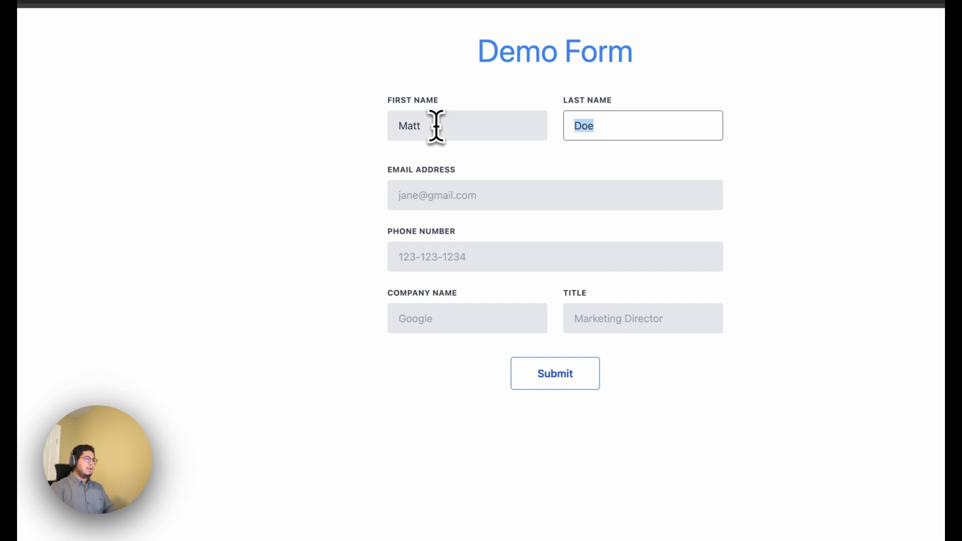
text(Doe)
key(Tab)
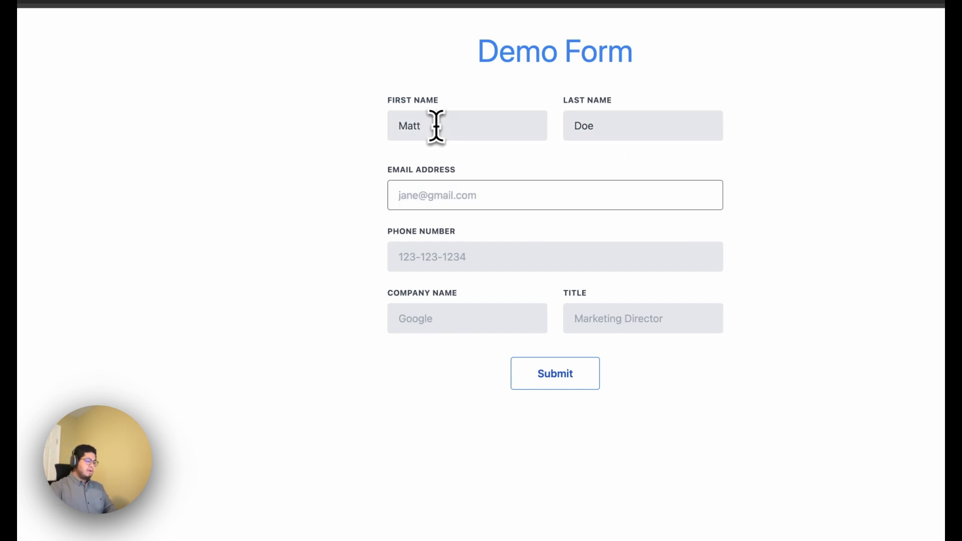
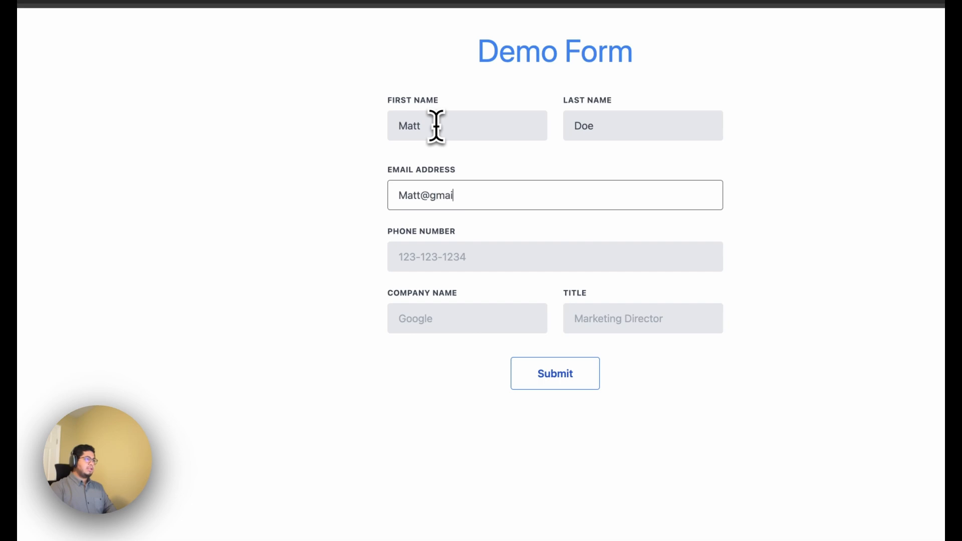
Fill in the contact's email address and phone number on the demo form.
key(Tab)
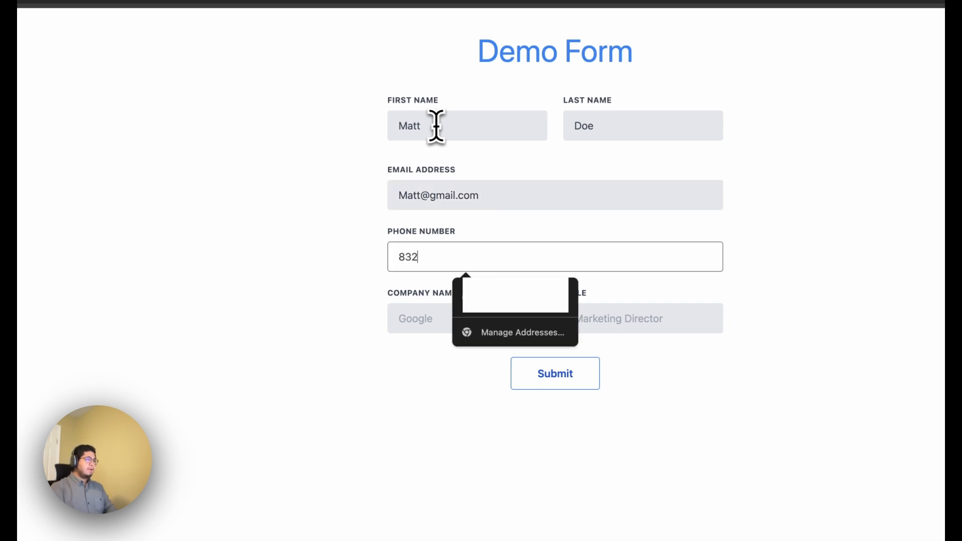
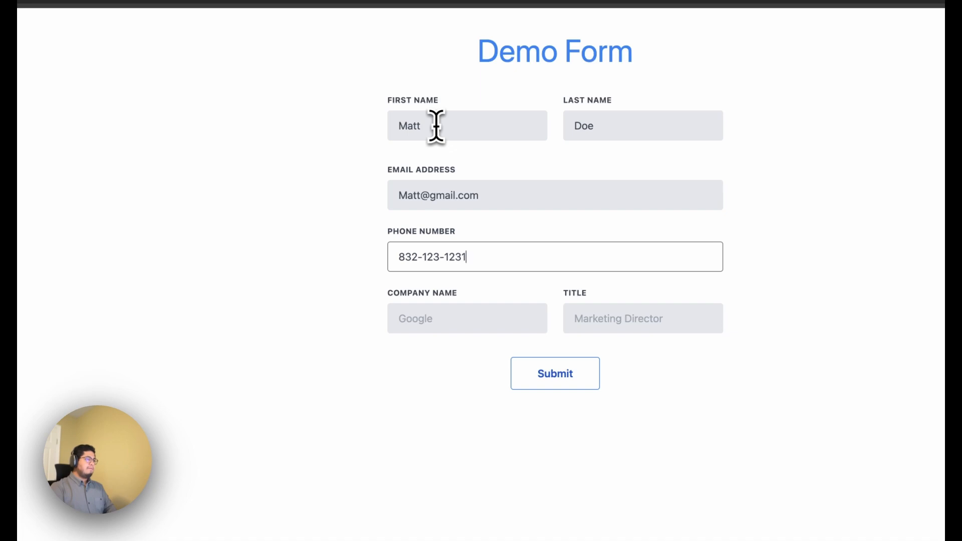
key(Tab)
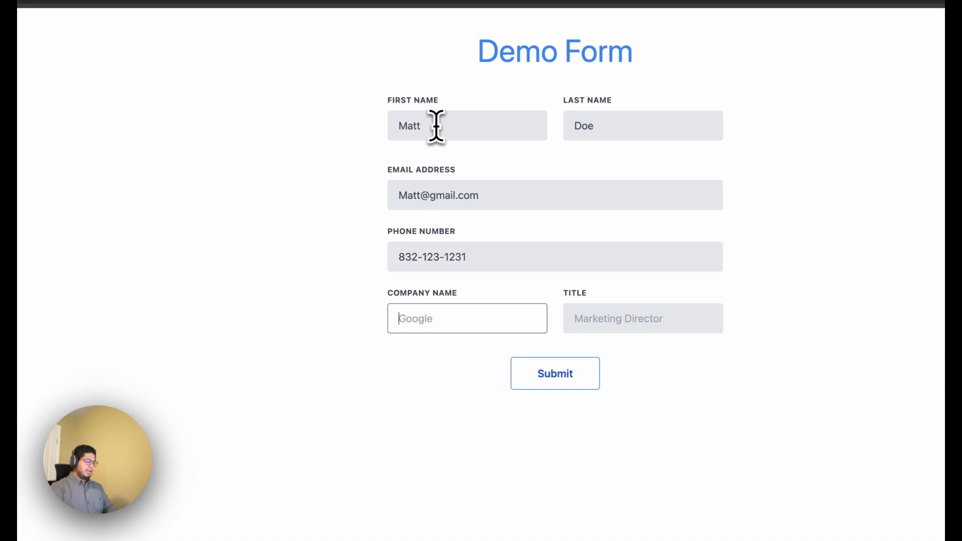
Set the company name to Google and the title to Marketing Director, and submit the form.
key(Tab)
text(Ma)
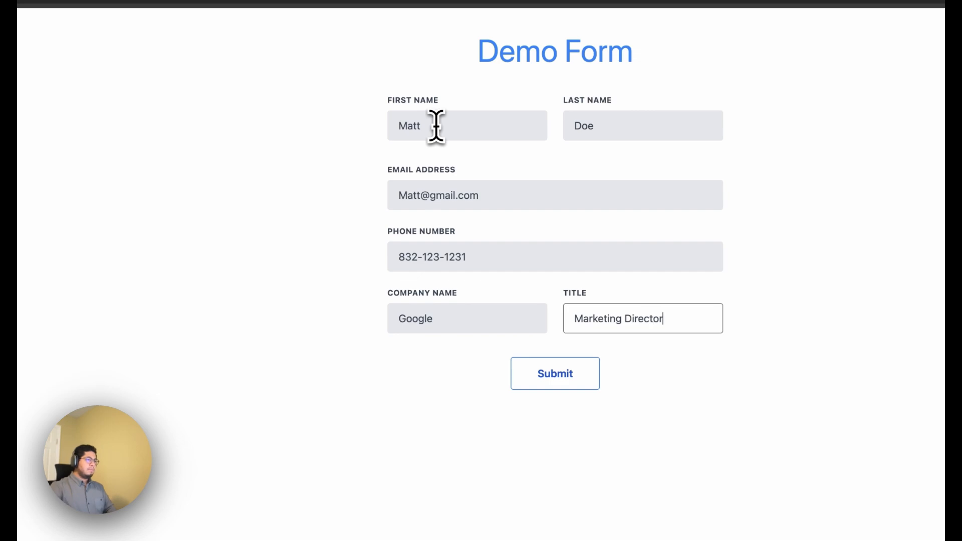
click(533, 380)
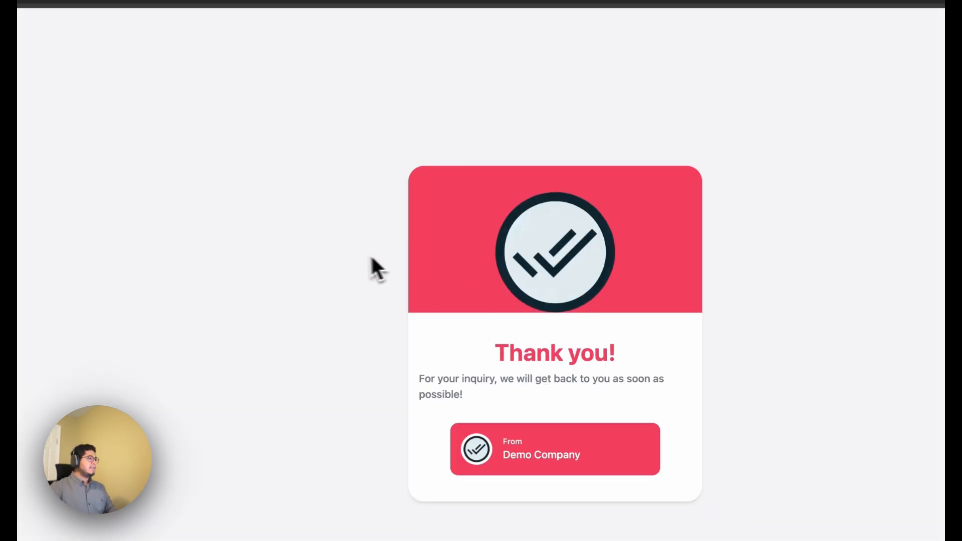
Return to the blank demo form and fill the first name, last name and email address with asdfasdf.
scroll(323, 254, left, 5)
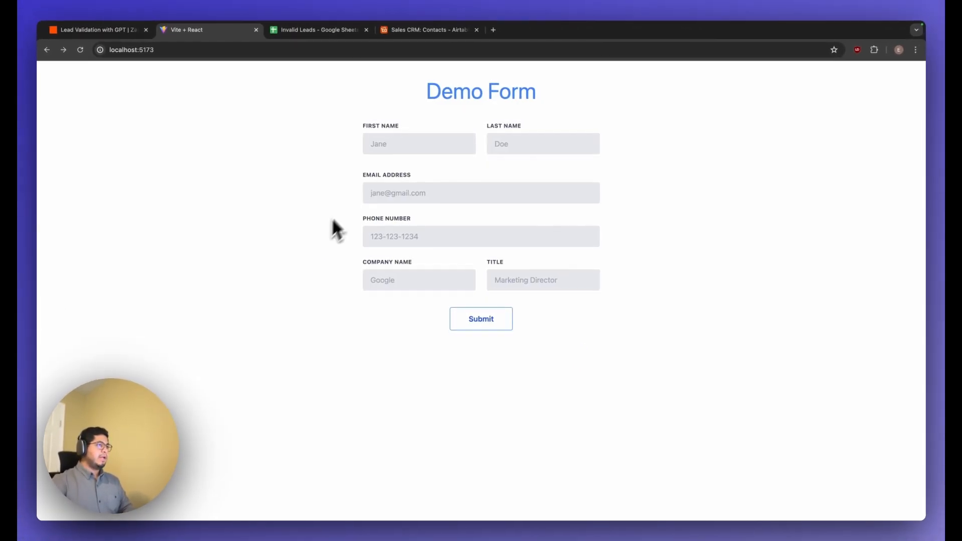
click(403, 145)
text(asdfasdf)
click(511, 147)
text(asdfasdf)
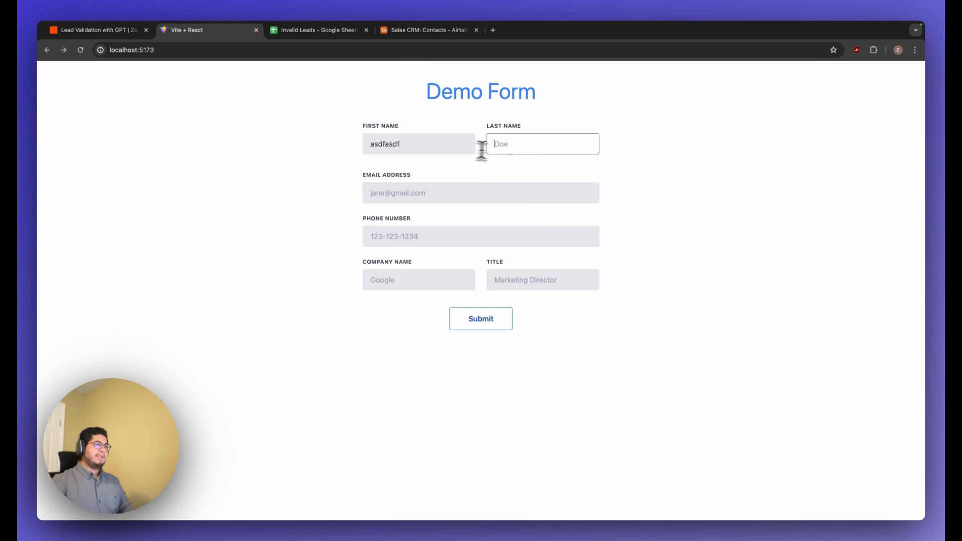
click(481, 193)
text(asdfasdf)
Fill the phone number, company name and title with asdfasdf and submit the form.
click(457, 226)
text(asdfasdf)
click(408, 280)
text(asdfasdf)
click(518, 281)
text(asdfasdf)
click(499, 323)
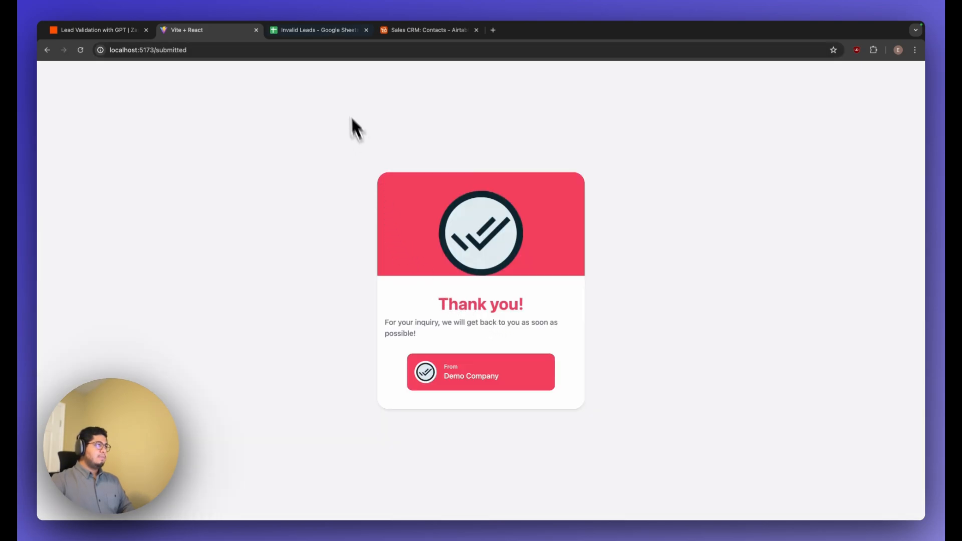
Examine the junk submission's row in the Invalid Leads spreadsheet and the valid lead's record in the Airtable Sales CRM contacts.
click(308, 32)
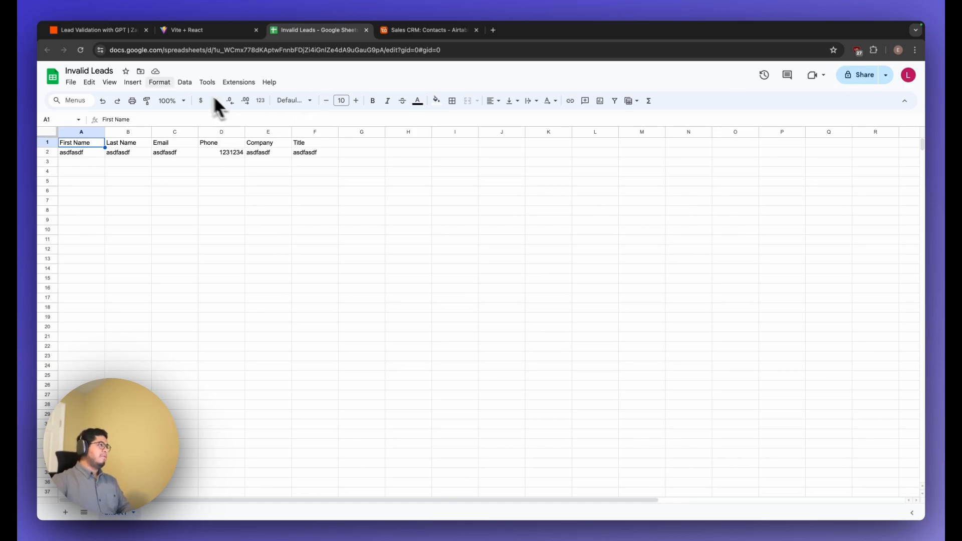
click(113, 31)
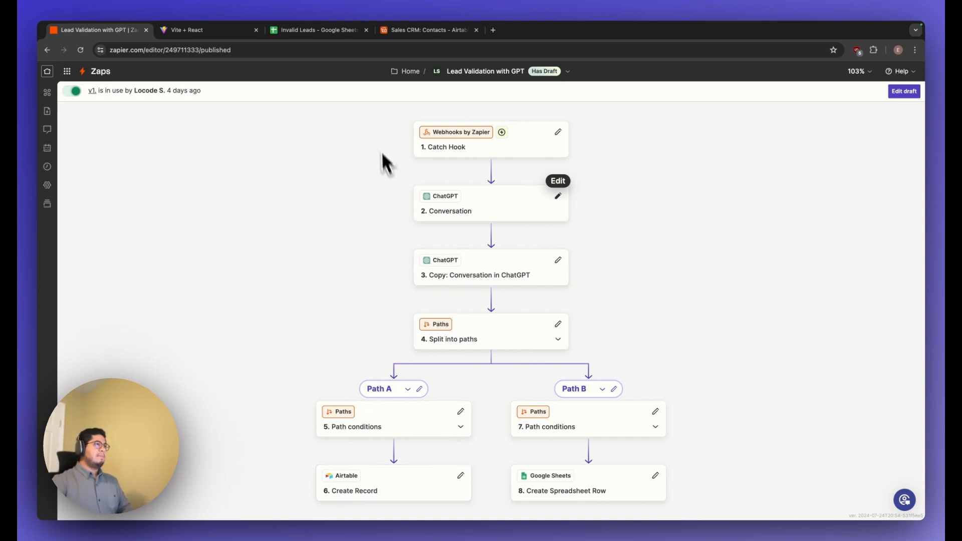
click(333, 30)
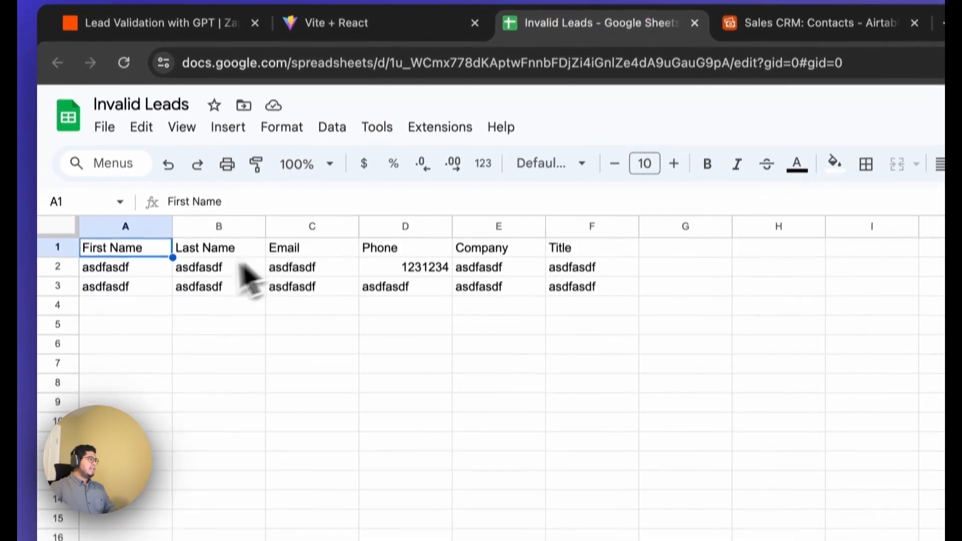
click(88, 164)
key(Right)
key(Right)
key(Right)
key(Right)
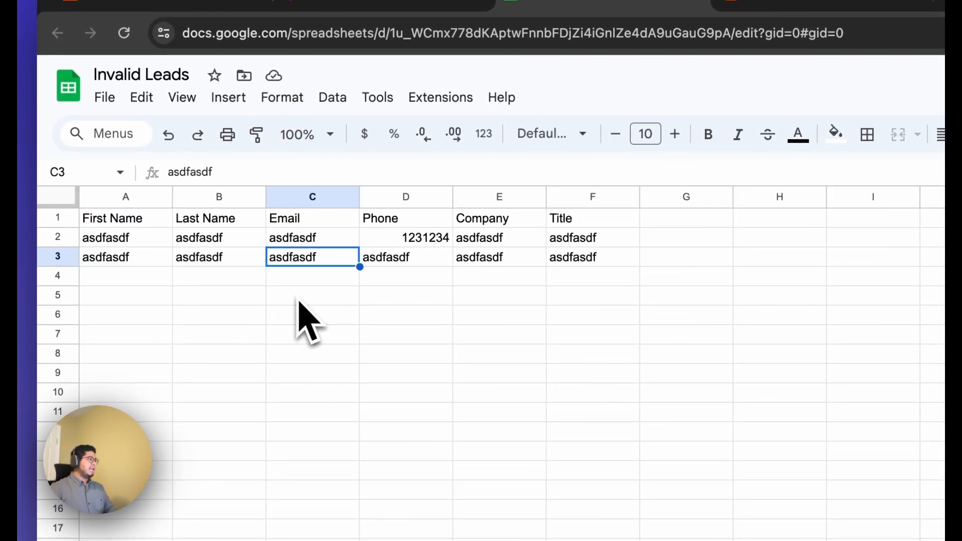
key(Right)
click(103, 261)
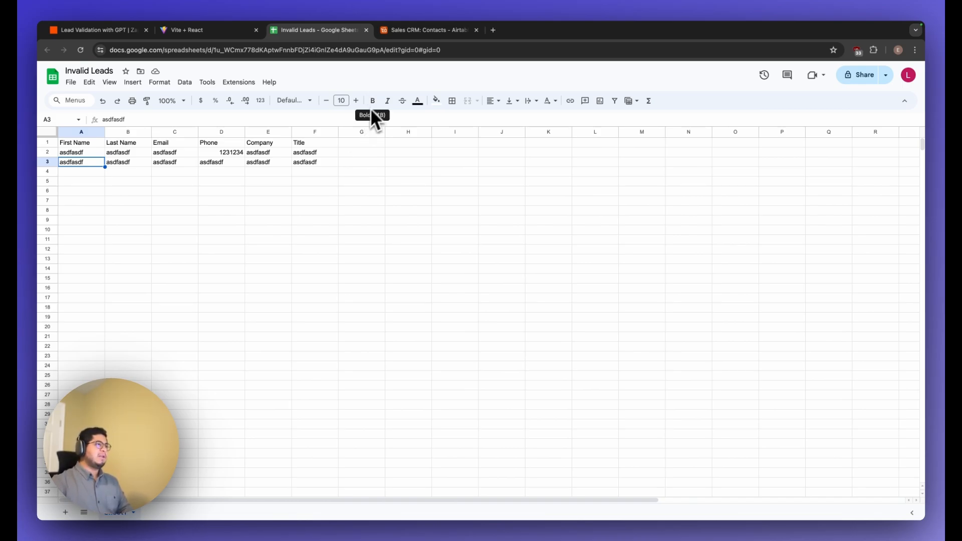
click(426, 30)
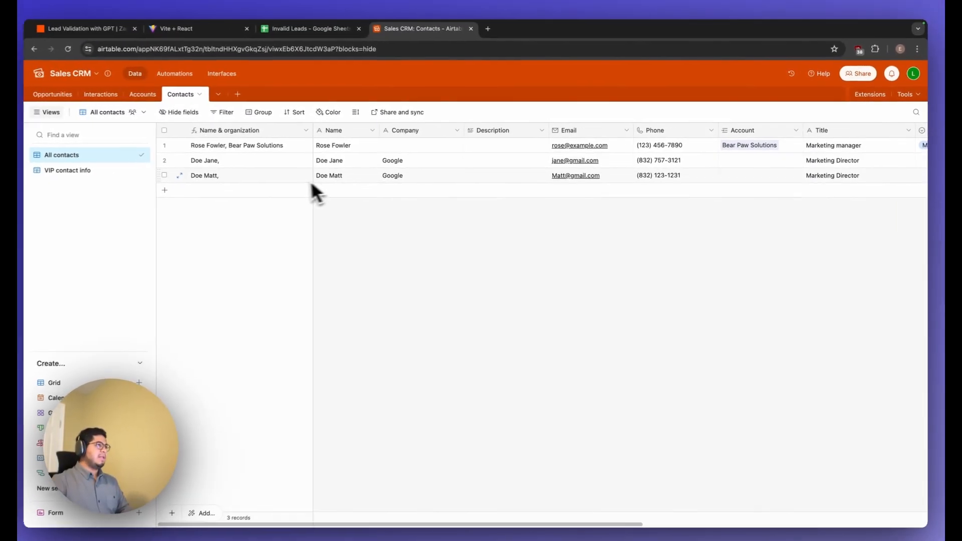
Switch back to Zapier, return to its home page and create a new Zap.
click(126, 33)
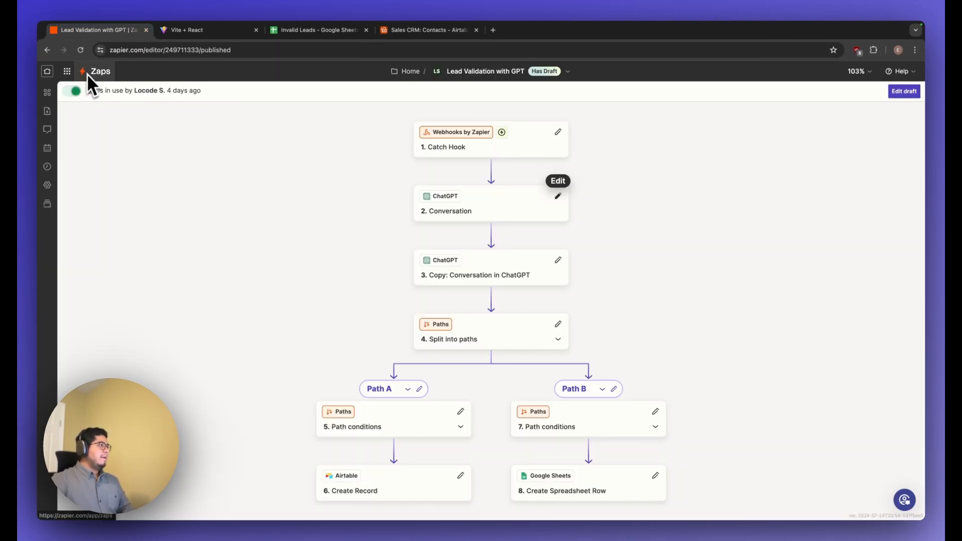
click(47, 71)
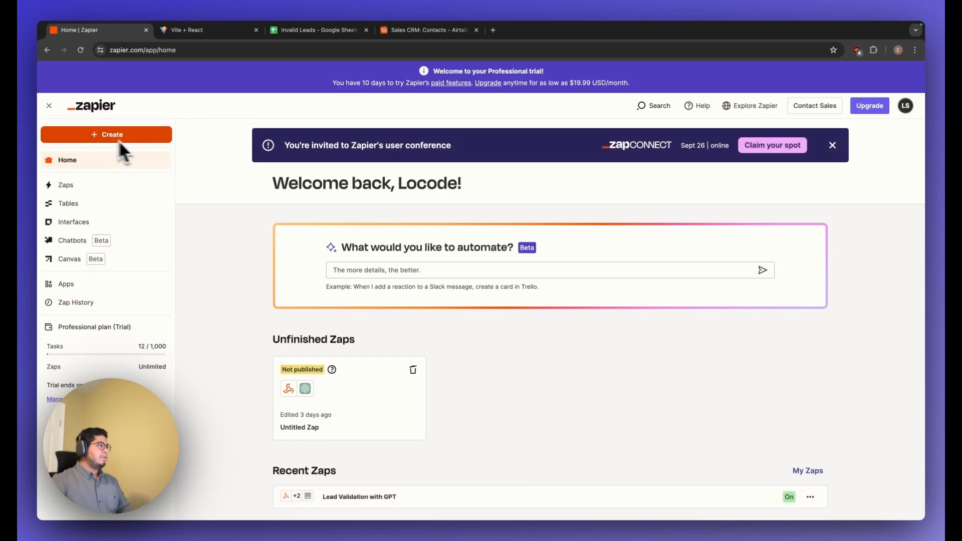
click(126, 140)
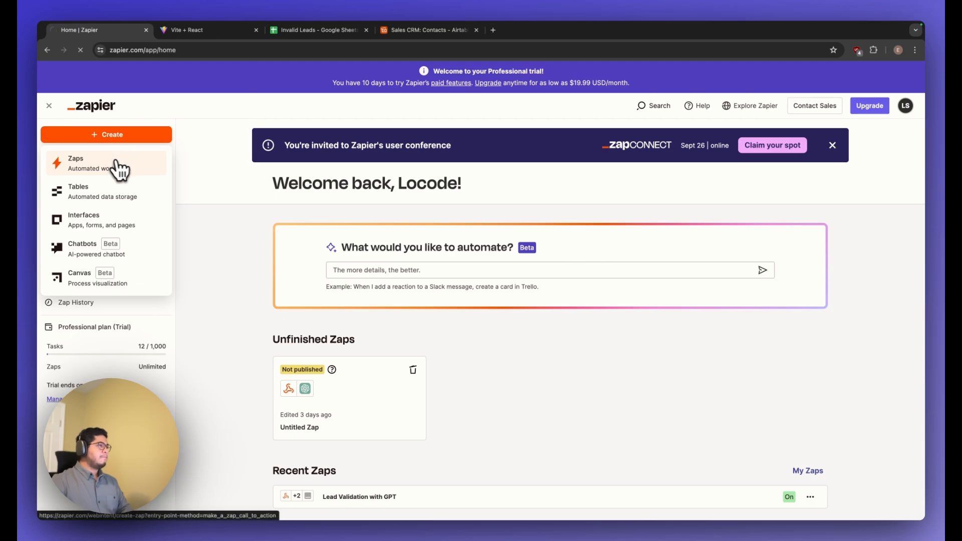
click(116, 165)
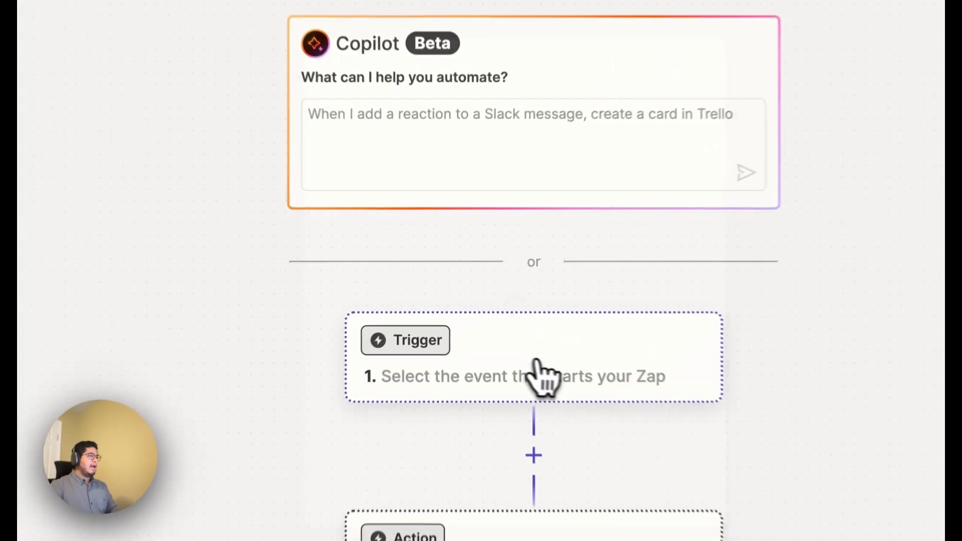
Set the Zap's trigger to Webhooks by Zapier with the Catch Hook event.
click(496, 319)
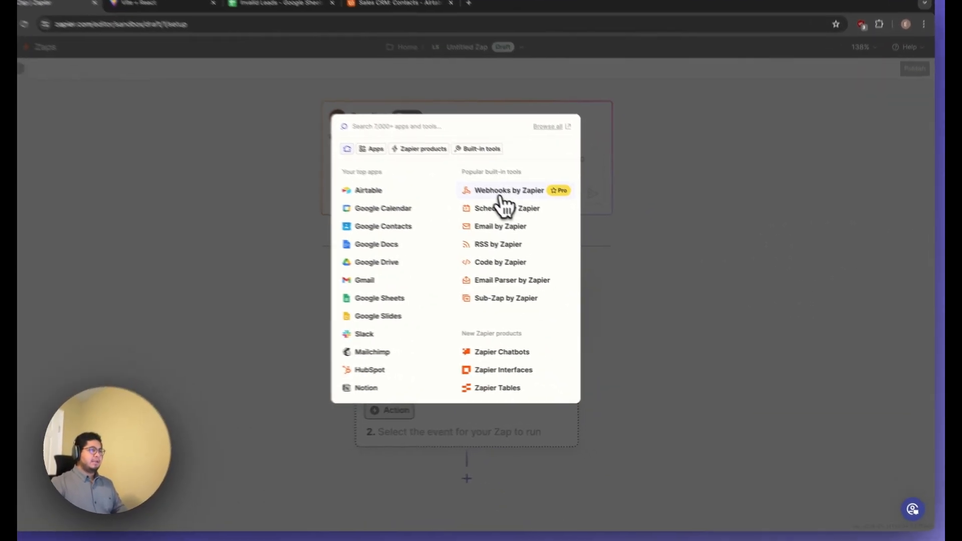
click(504, 195)
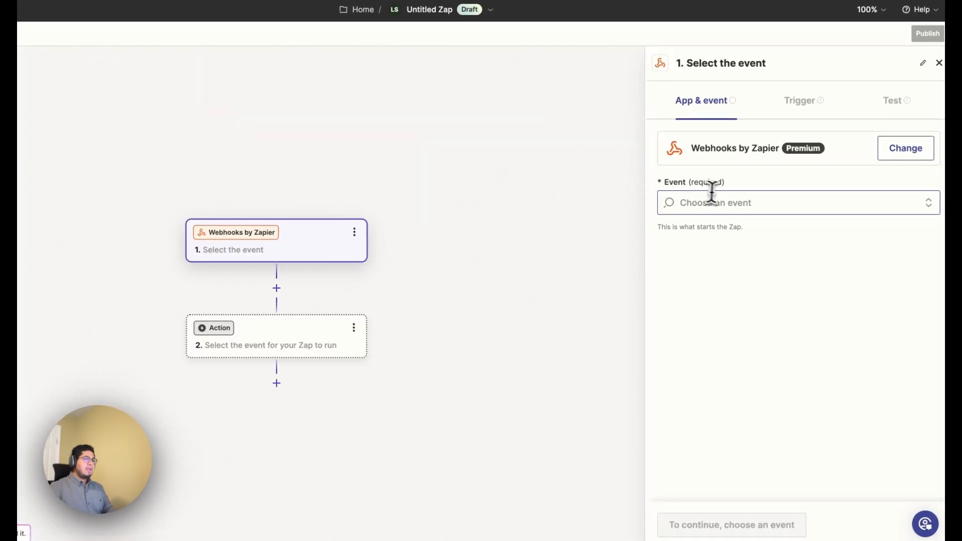
click(710, 201)
click(738, 239)
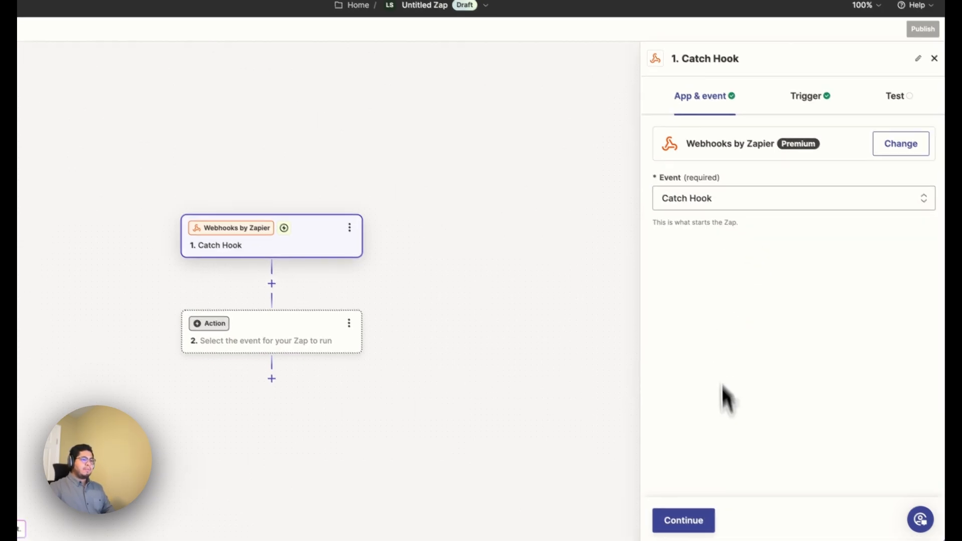
Accept the trigger setup without a child key and copy the generated webhook URL.
click(682, 522)
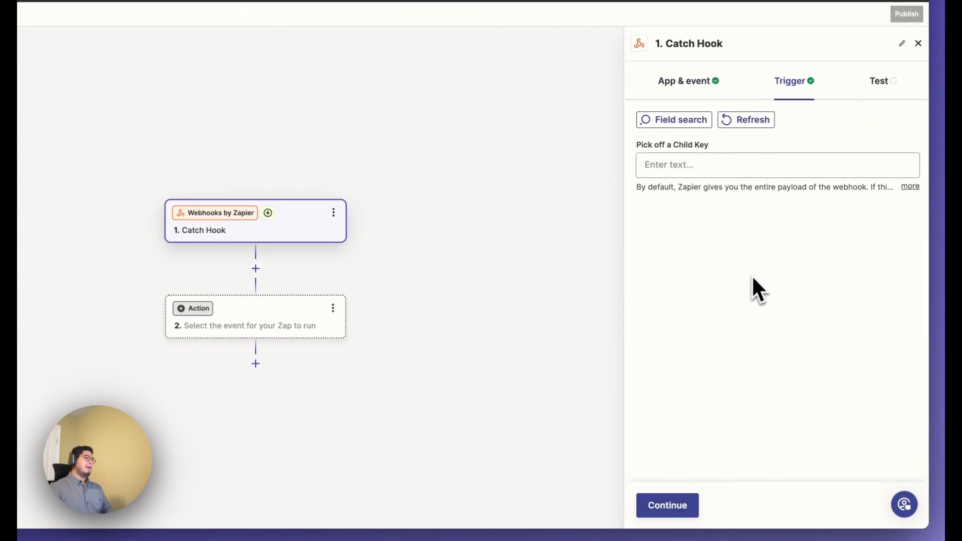
click(677, 503)
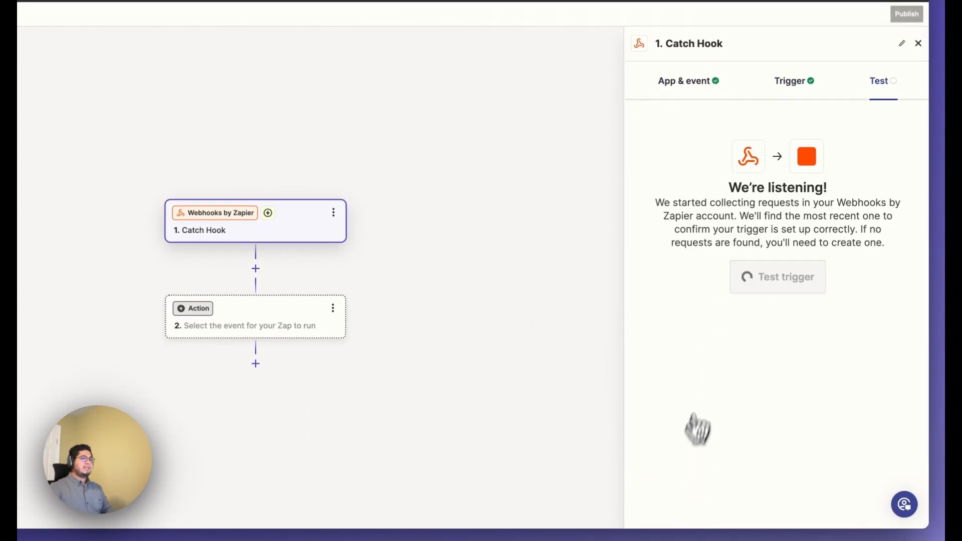
click(876, 191)
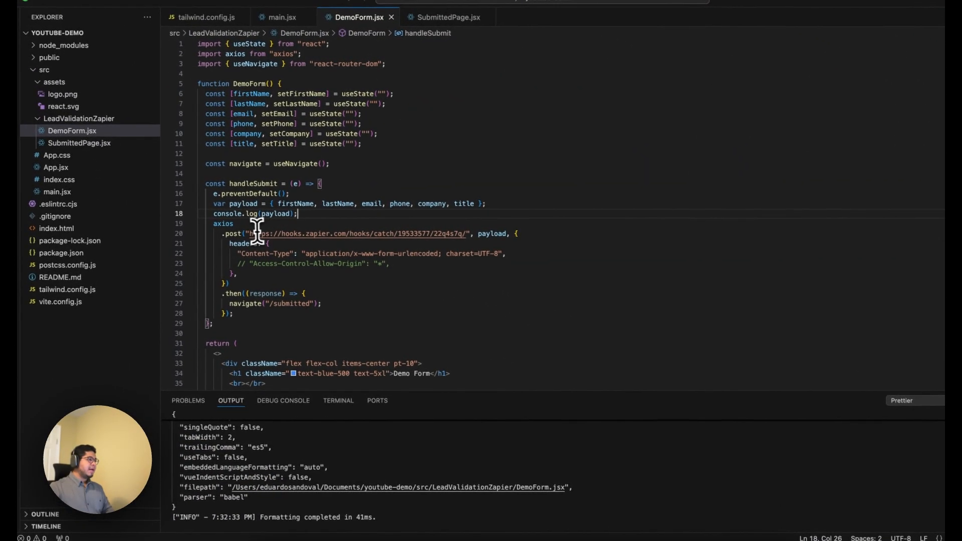
In DemoForm.jsx in the code editor, replace the axios post URL with the copied webhook URL, save, and return to the browser.
drag(252, 233, 465, 234)
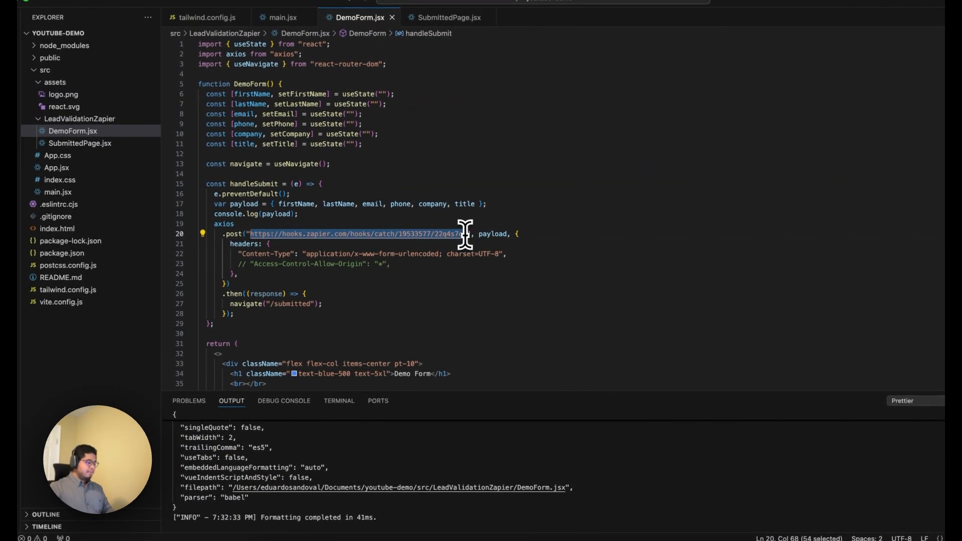
key(super+v)
key(super+s)
key(super+Tab)
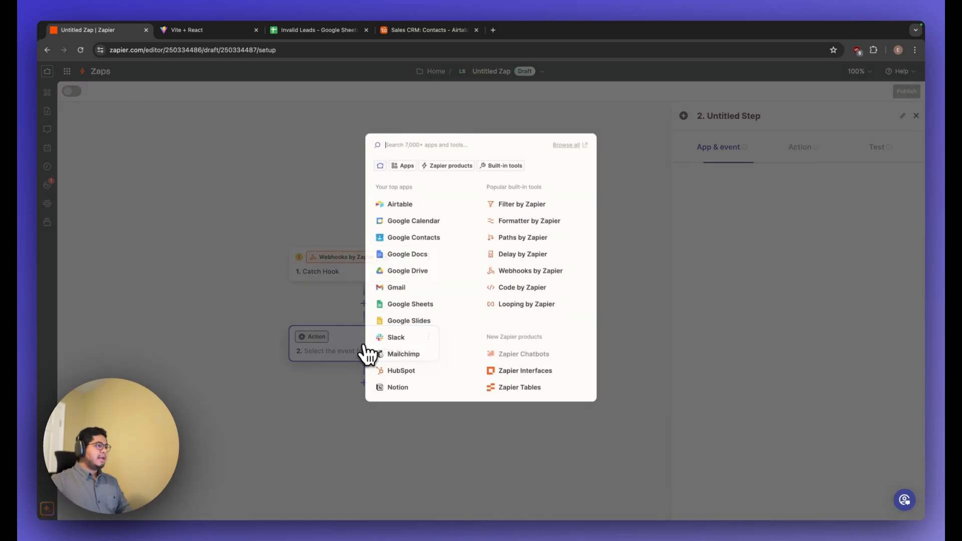
click(368, 351)
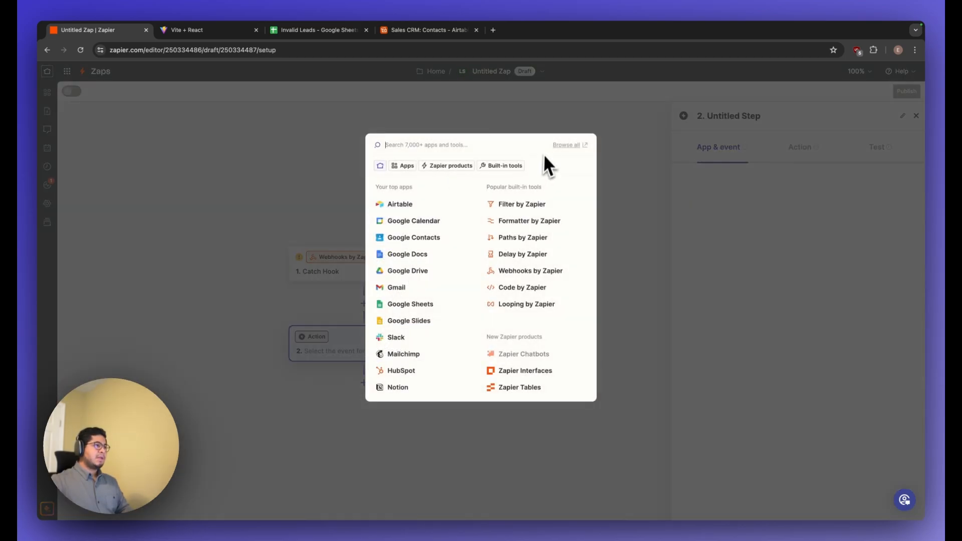
click(539, 129)
click(370, 275)
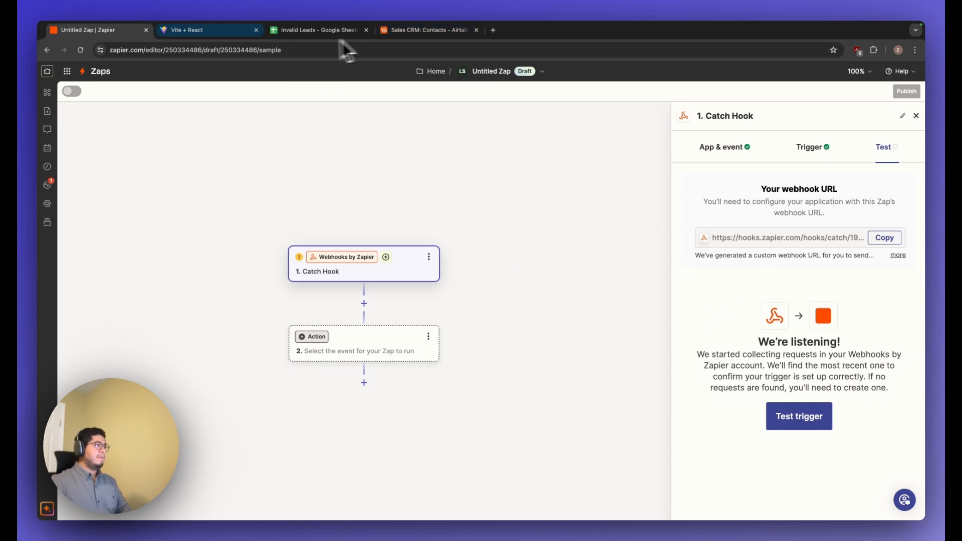
Switch to the demo form and fill in FirstName as the first name, LastName as the last name, and a sample e-mail address.
click(234, 34)
scroll(380, 293, left, 3)
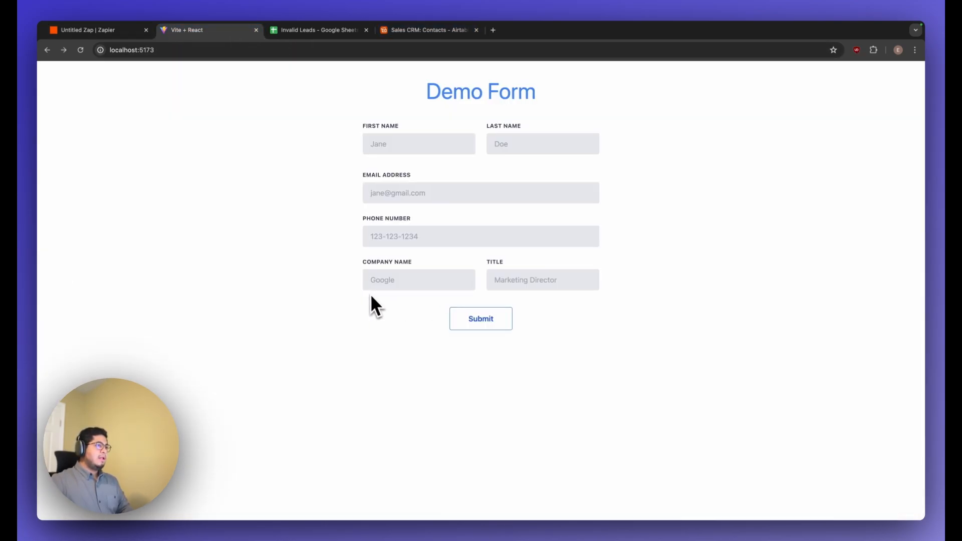
click(386, 149)
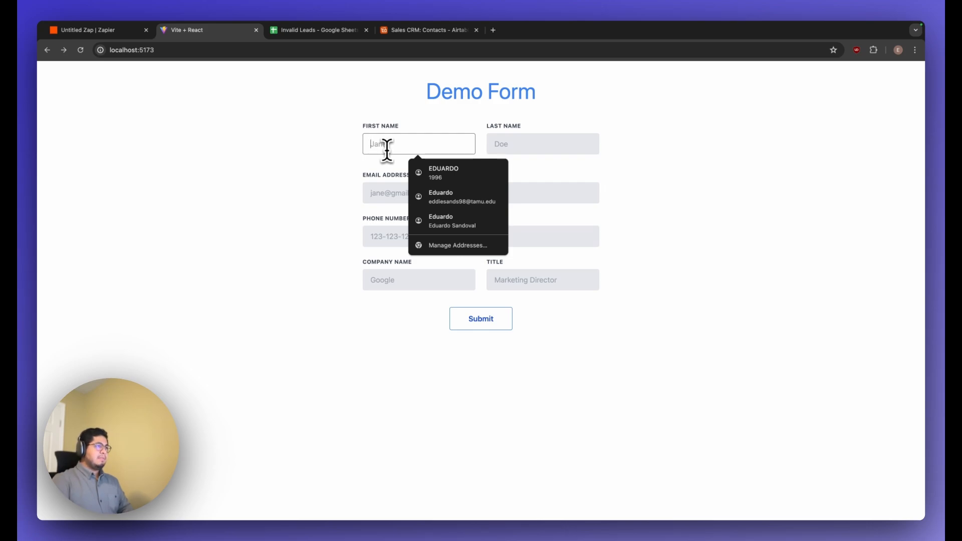
text(First Name)
key(Tab)
text(L)
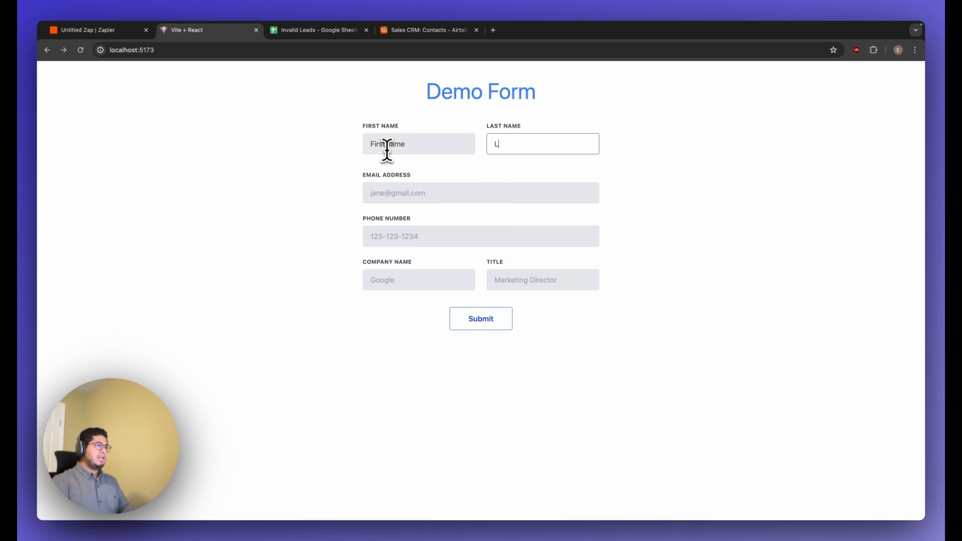
key(Tab)
text(email)
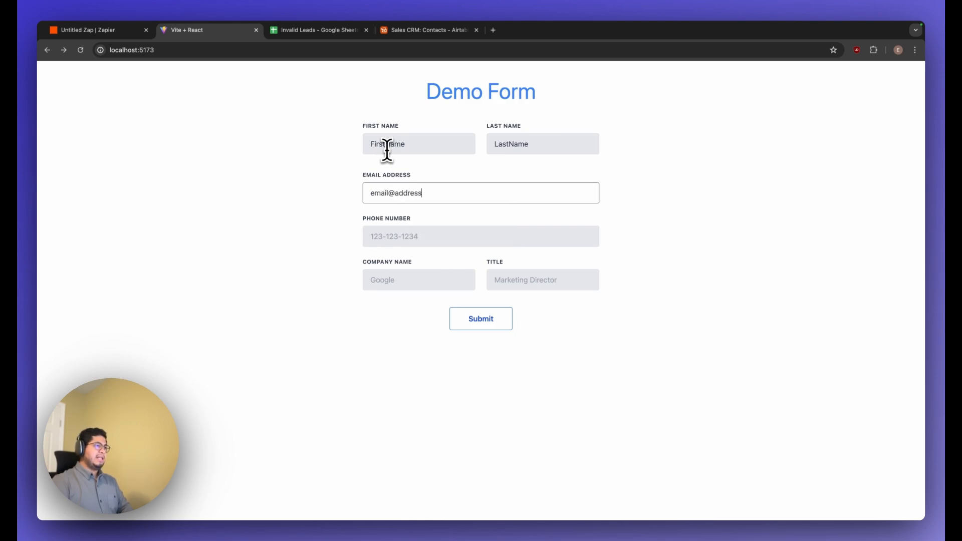
text(@gmail.)
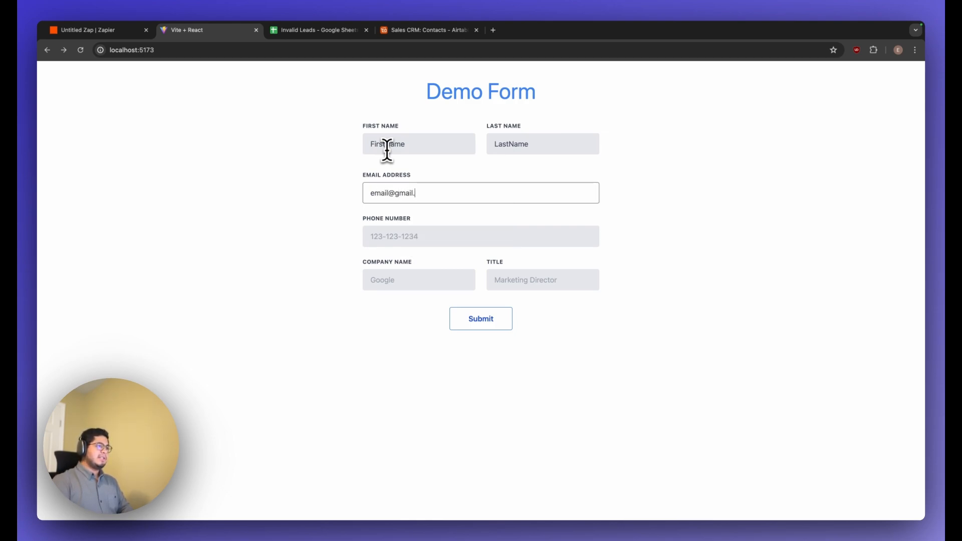
text(com)
key(Tab)
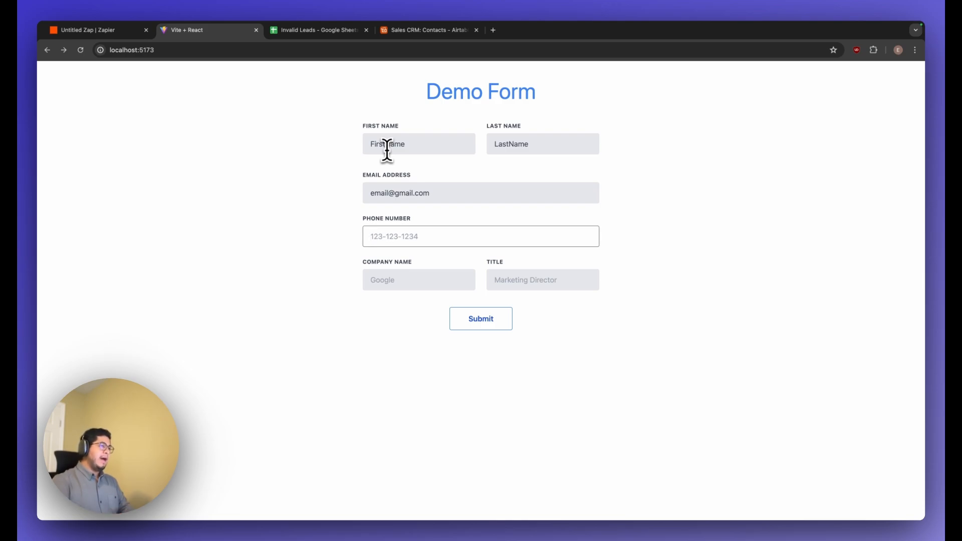
Fill in the demo form's phone number with a sample US number.
text(123-123)
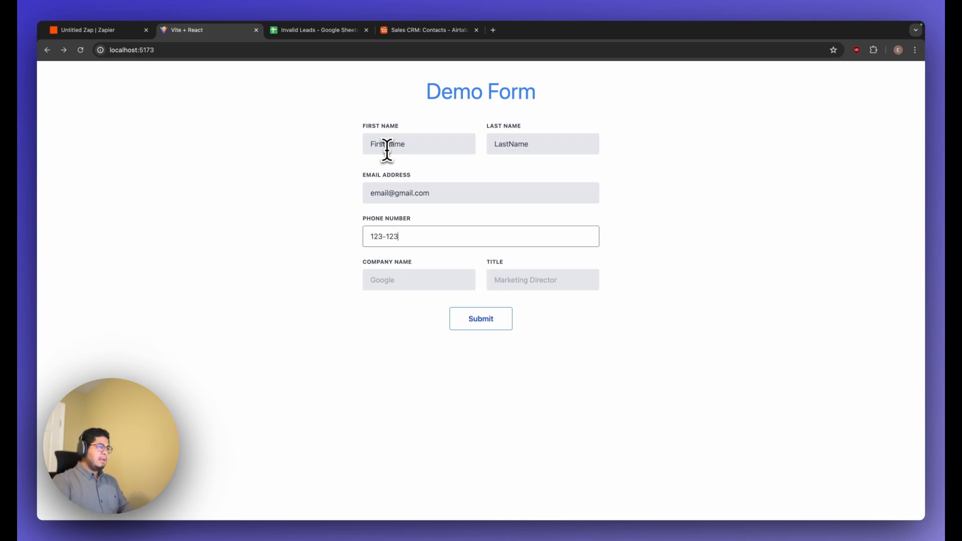
key(BackSpace)
key(BackSpace)
key(BackSpace)
key(BackSpace)
key(BackSpace)
key(BackSpace)
text(83)
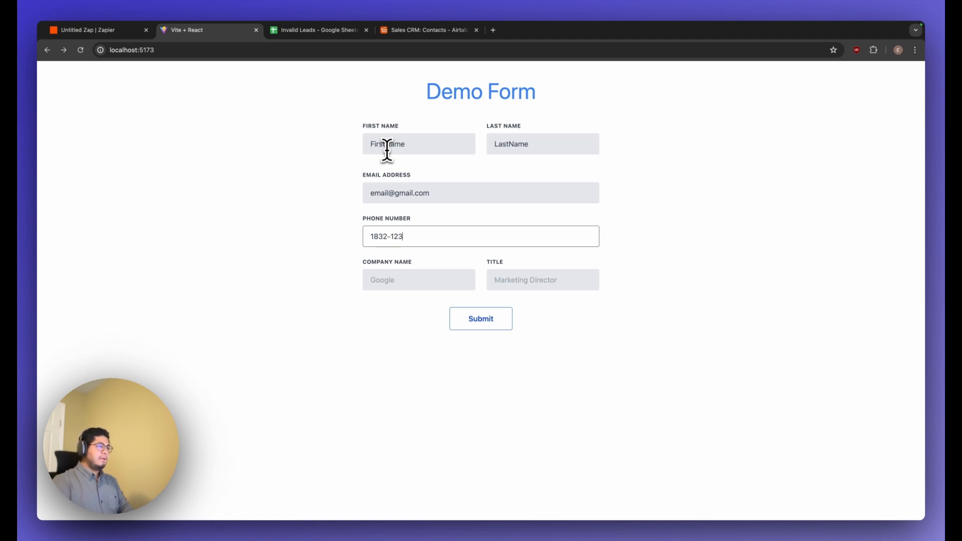
key(BackSpace)
key(BackSpace)
text(832-123)
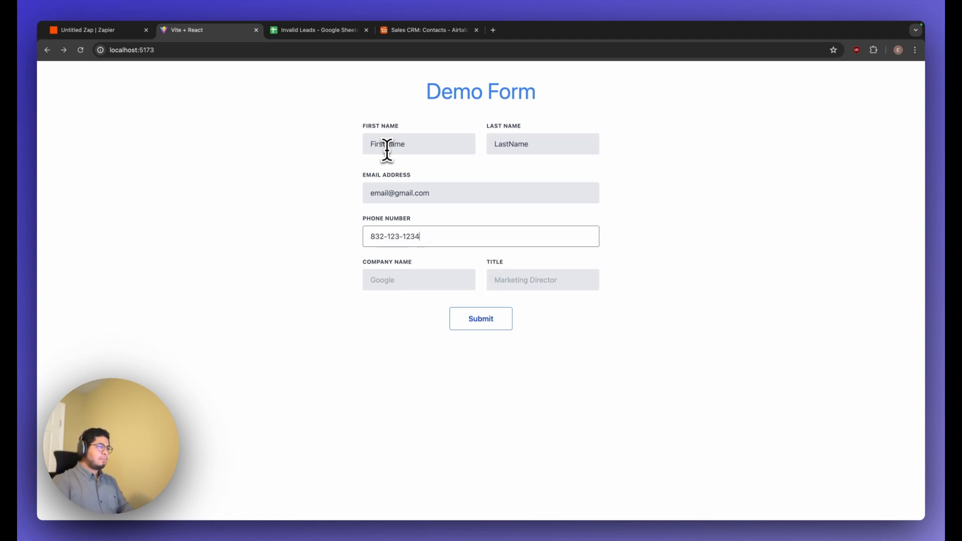
Set the company name to Google and the title to Marketing Director, and submit the demo form.
click(390, 265)
text(Google)
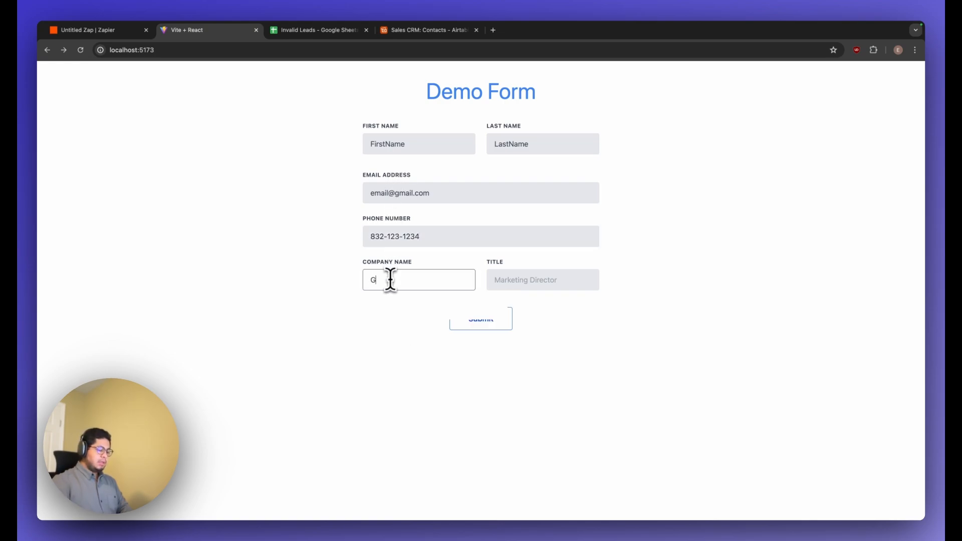
key(Tab)
text(Mark)
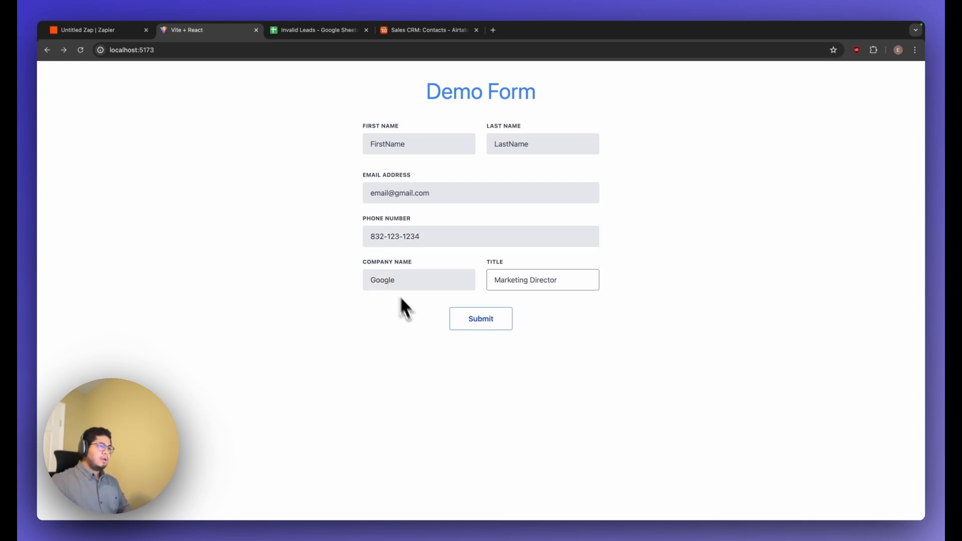
click(478, 323)
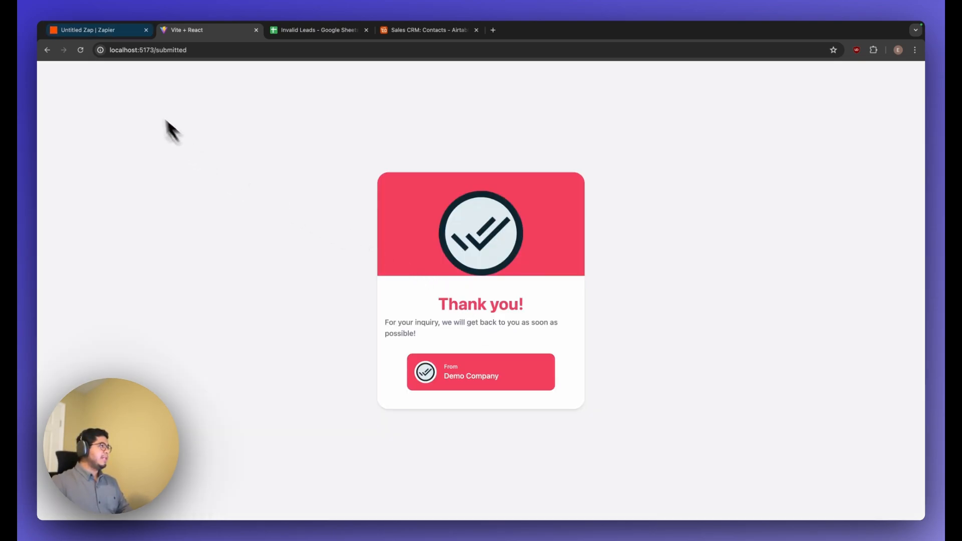
Return to the Zap, test the Catch Hook trigger and continue with the request A record.
click(91, 31)
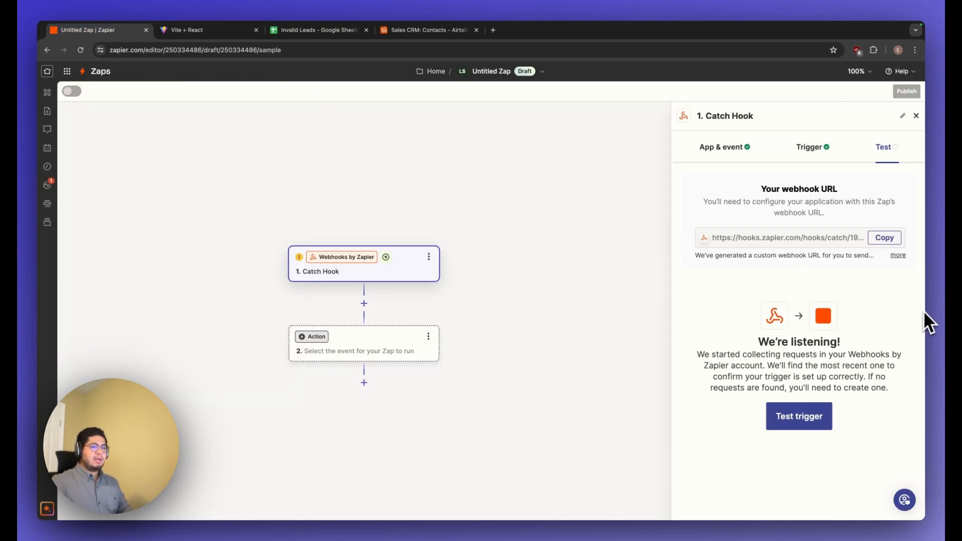
click(796, 421)
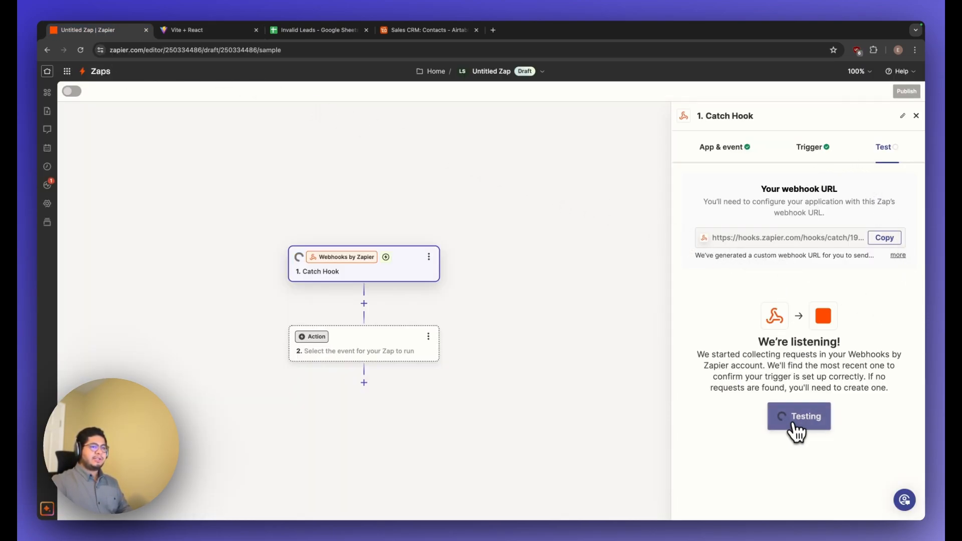
scroll(772, 327, down, 2)
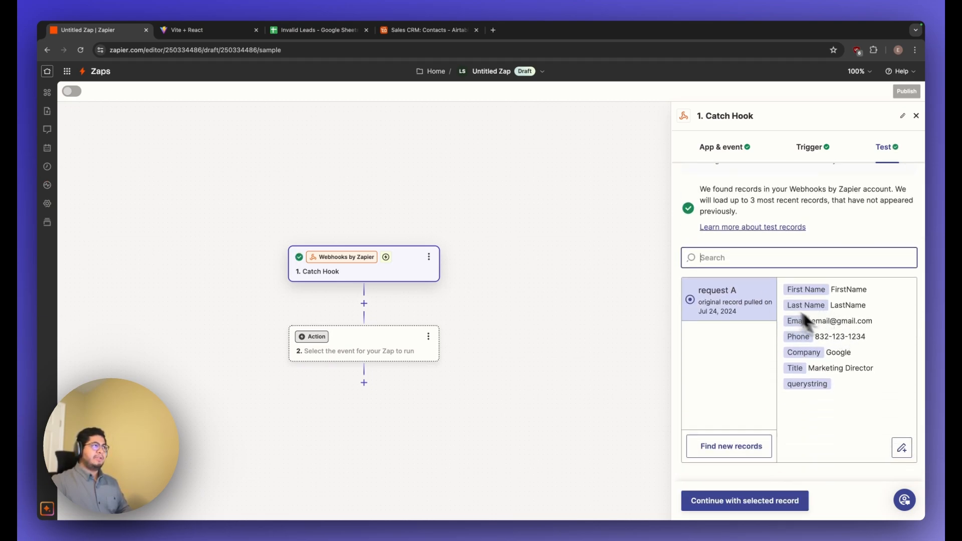
click(748, 501)
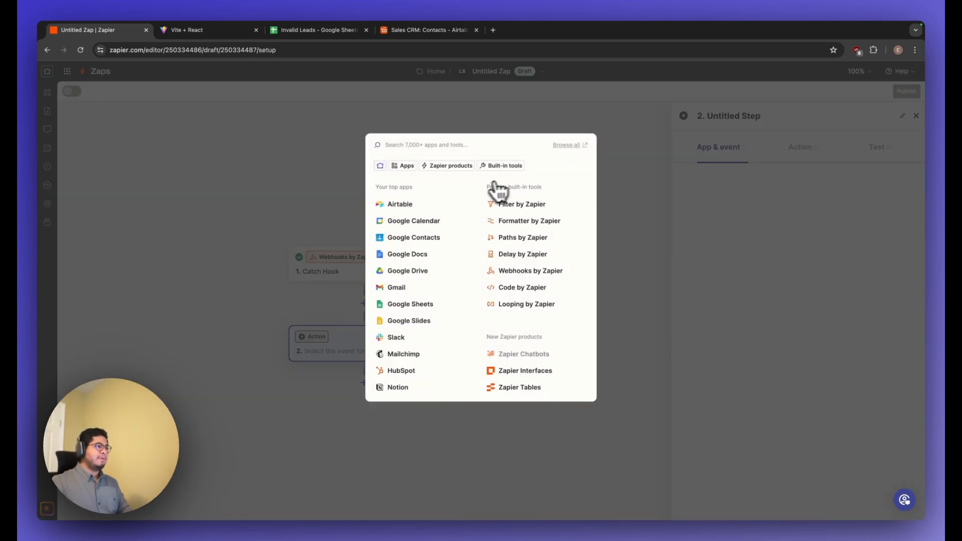
Set the Zap's action to ChatGPT with the Conversation event and accept the connected ChatGPT account.
text(Chat)
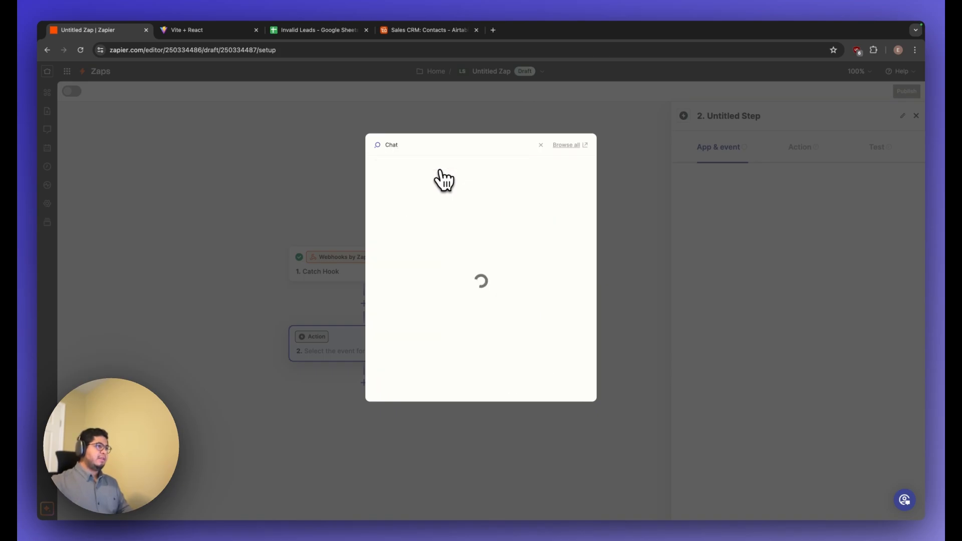
click(427, 180)
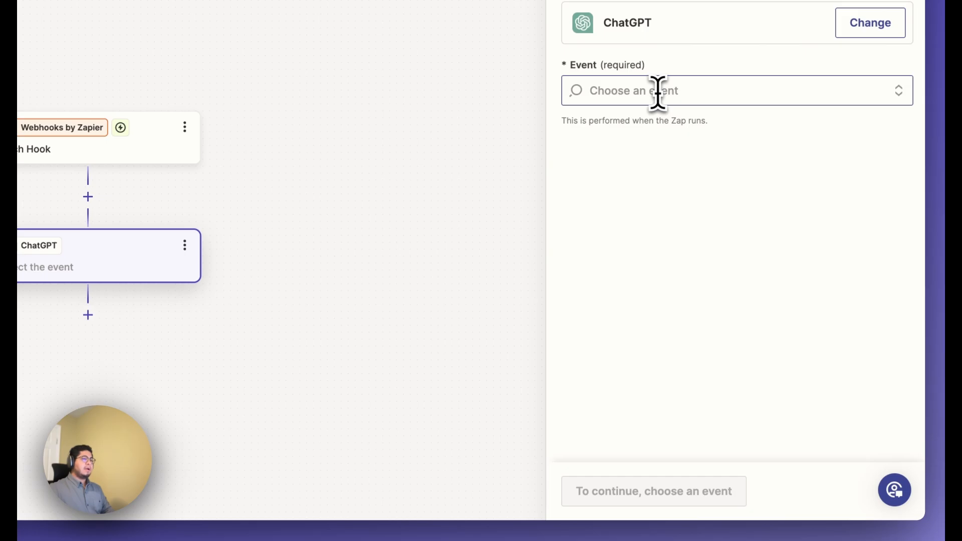
click(658, 92)
scroll(662, 226, down, 2)
scroll(664, 233, up, 1)
scroll(662, 232, down, 3)
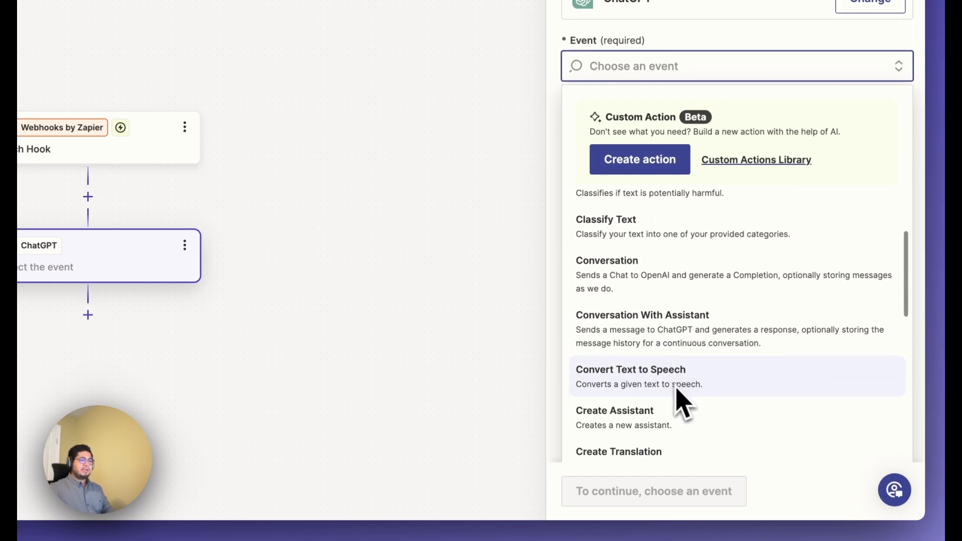
click(642, 296)
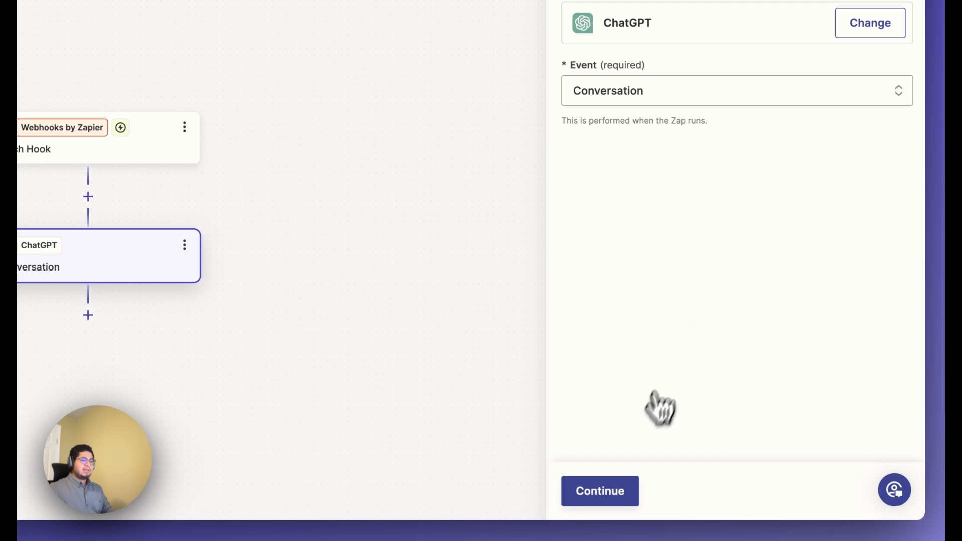
click(614, 490)
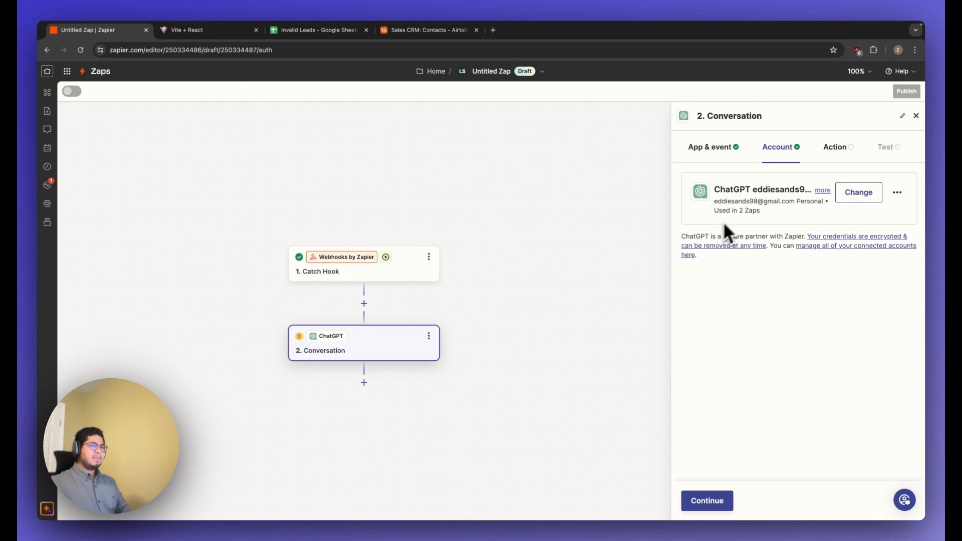
drag(757, 216, 714, 207)
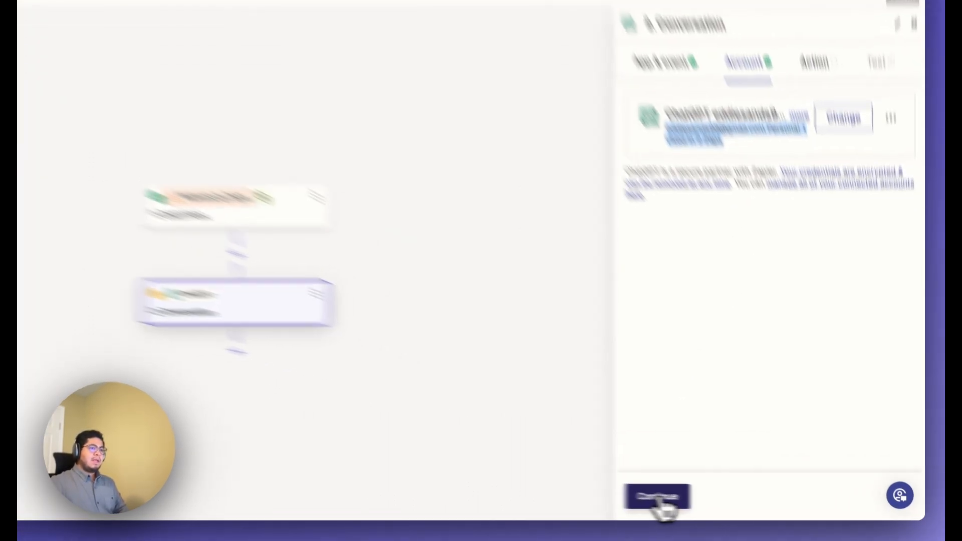
click(659, 499)
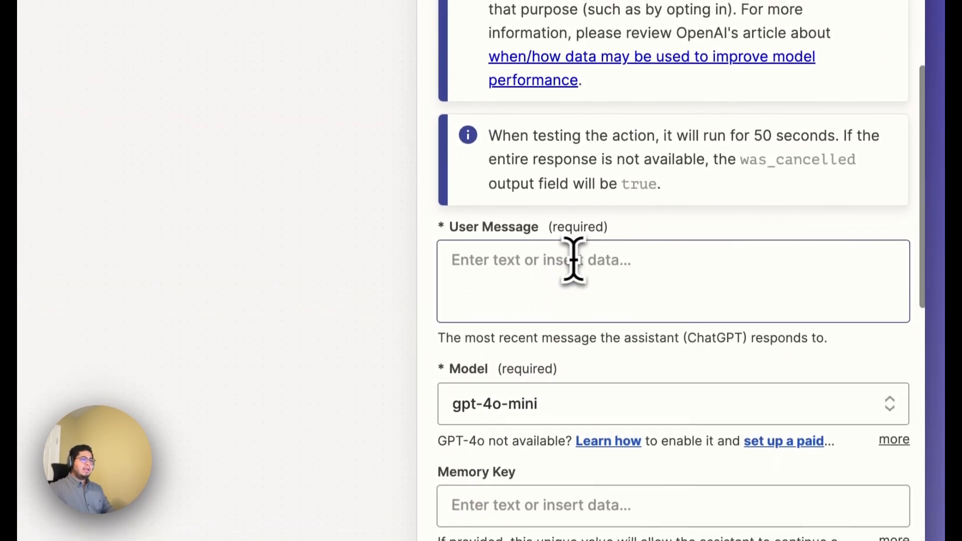
Begin the ChatGPT action's user message with "Check if the following phone number is a valid number within the US.".
scroll(528, 266, up, 1)
scroll(526, 267, down, 1)
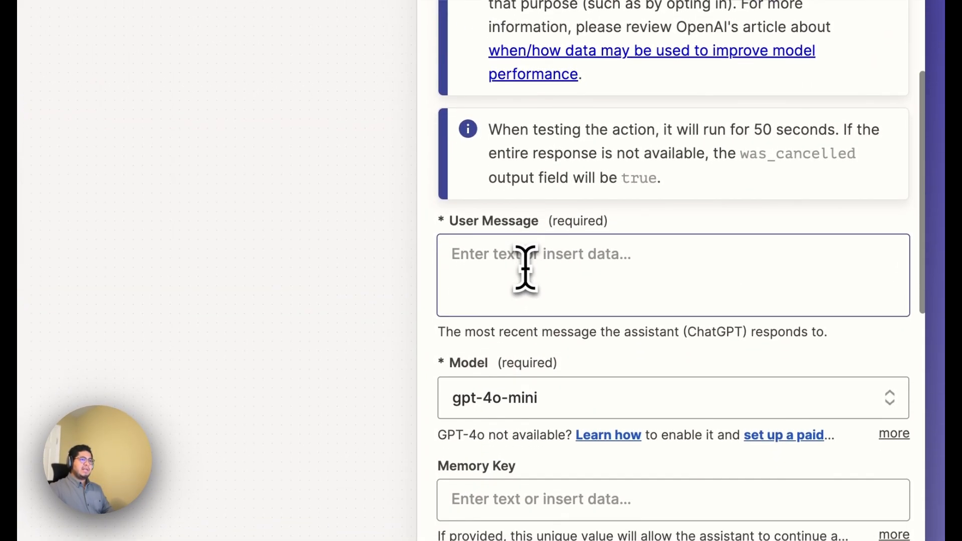
click(580, 264)
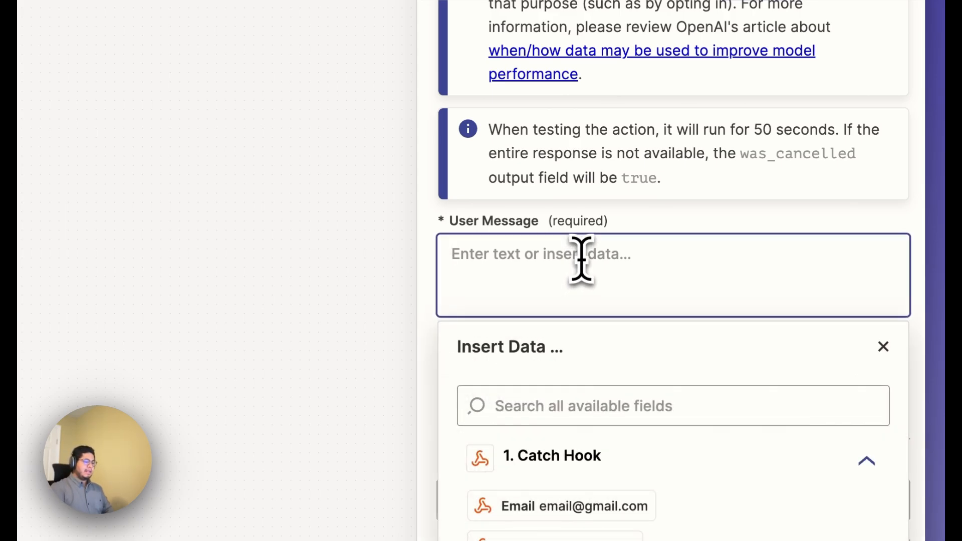
text(Check if the following phone number is a a)
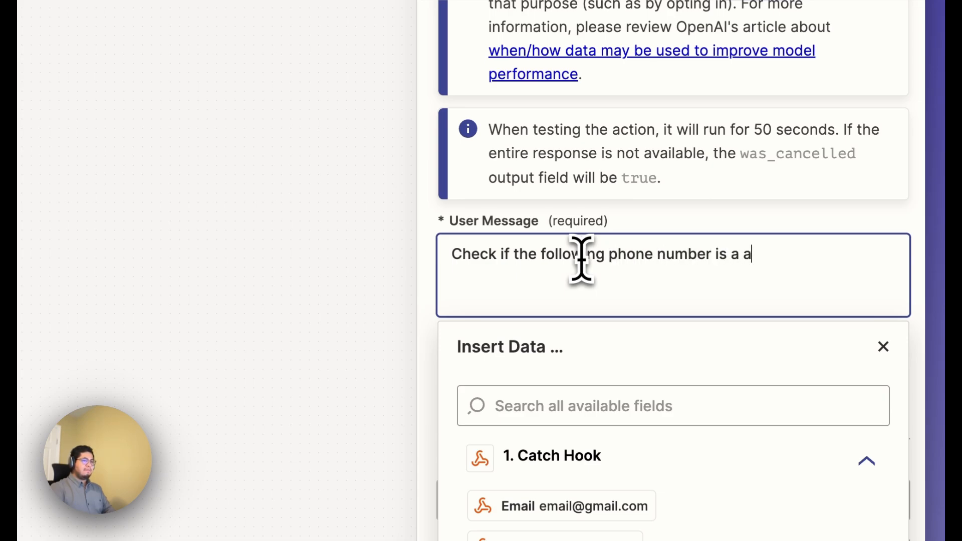
key(BackSpace)
text(calid)
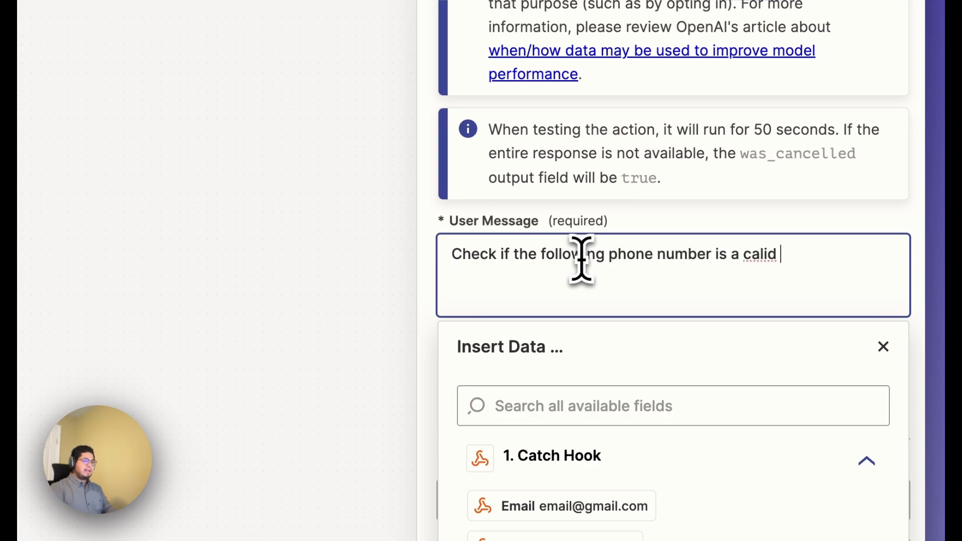
key(BackSpace)
key(BackSpace)
text(val)
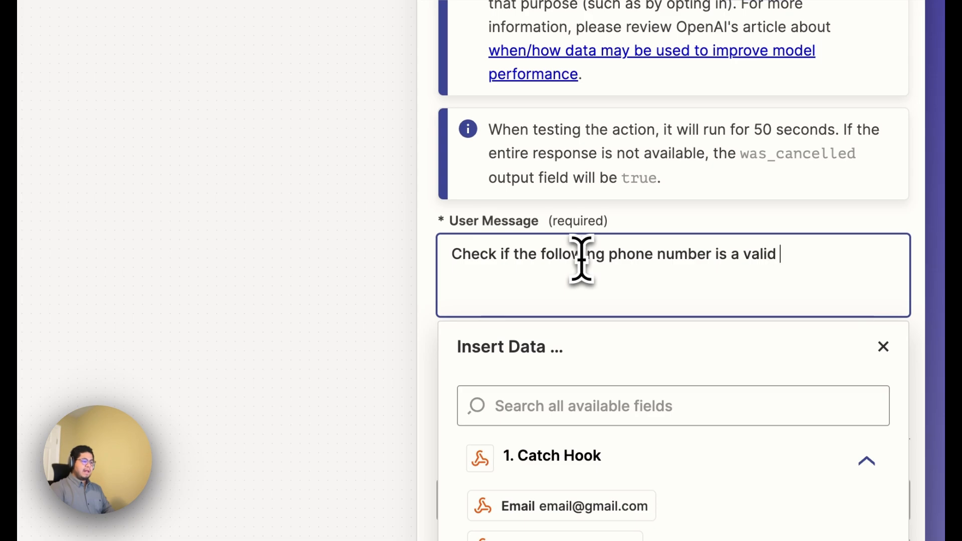
text(id num)
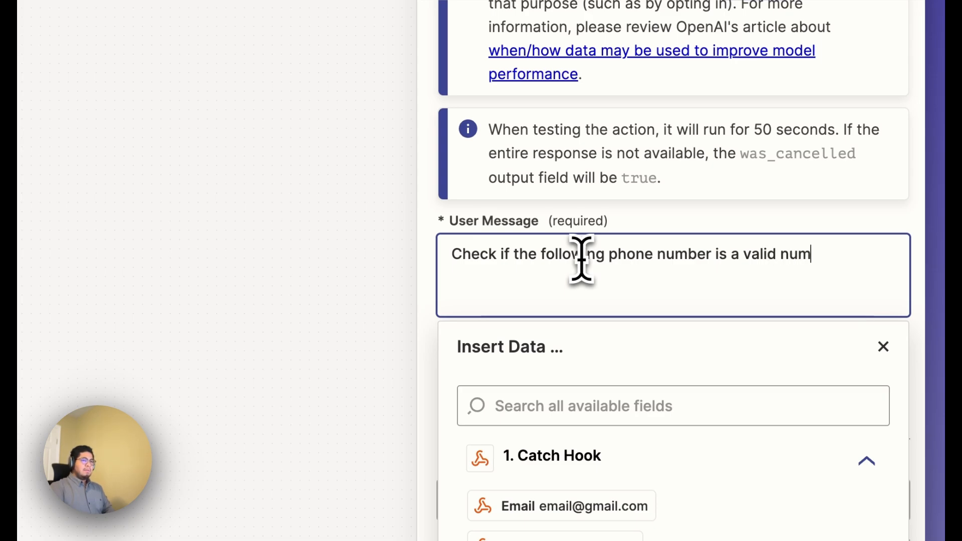
text(ber within the U)
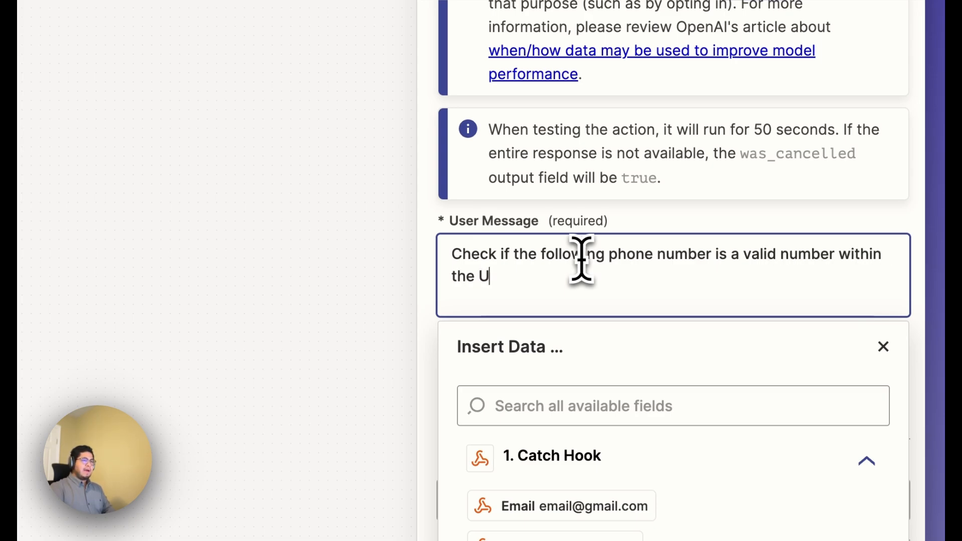
text(S. ON)
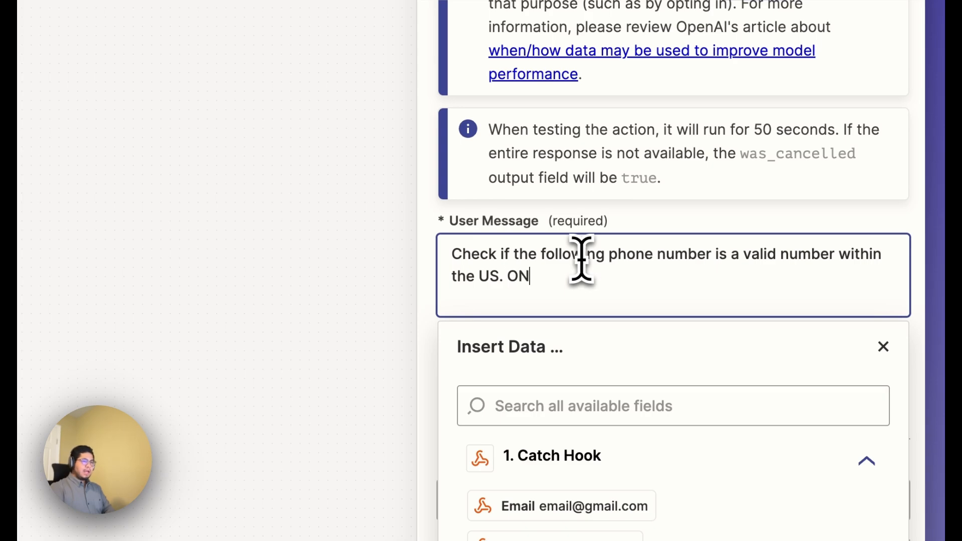
text(LY return)
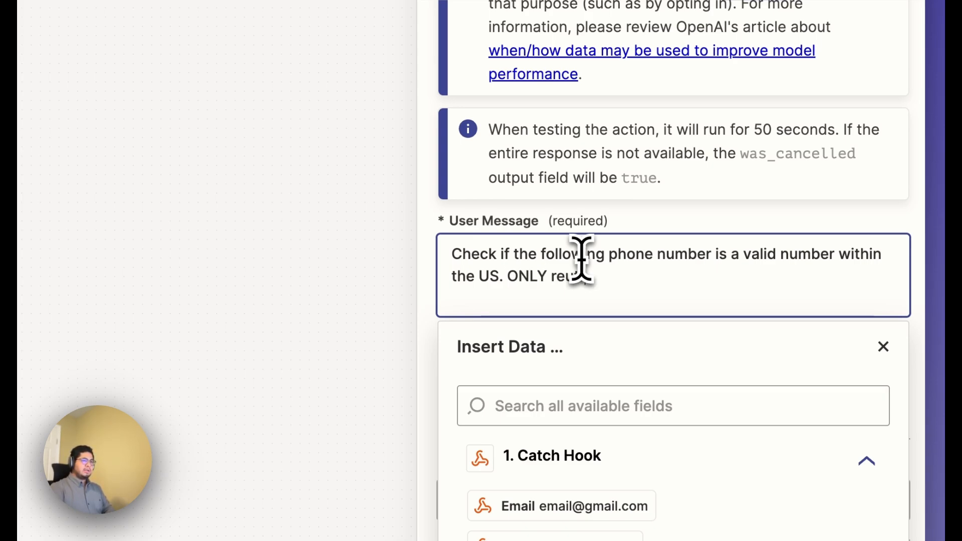
text( True or False whether or not )
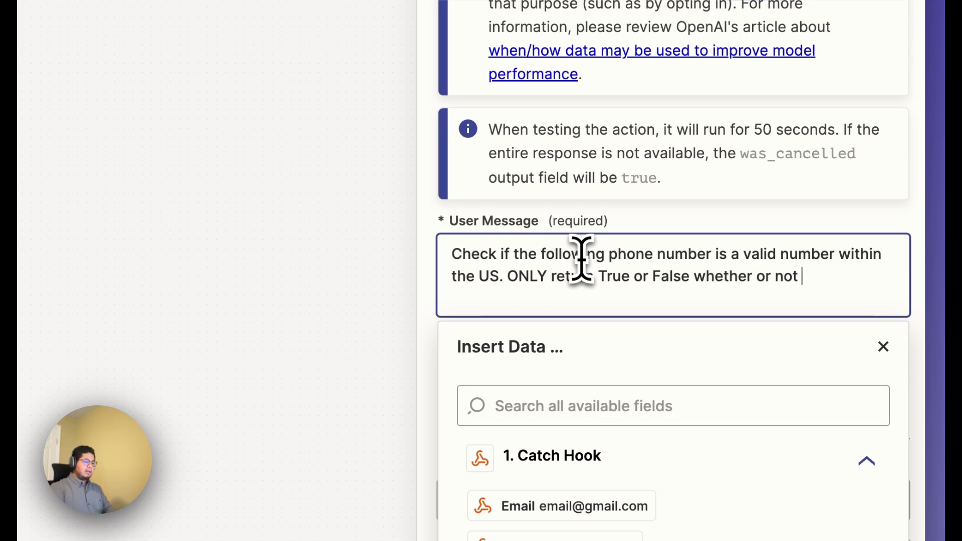
text(the phone number)
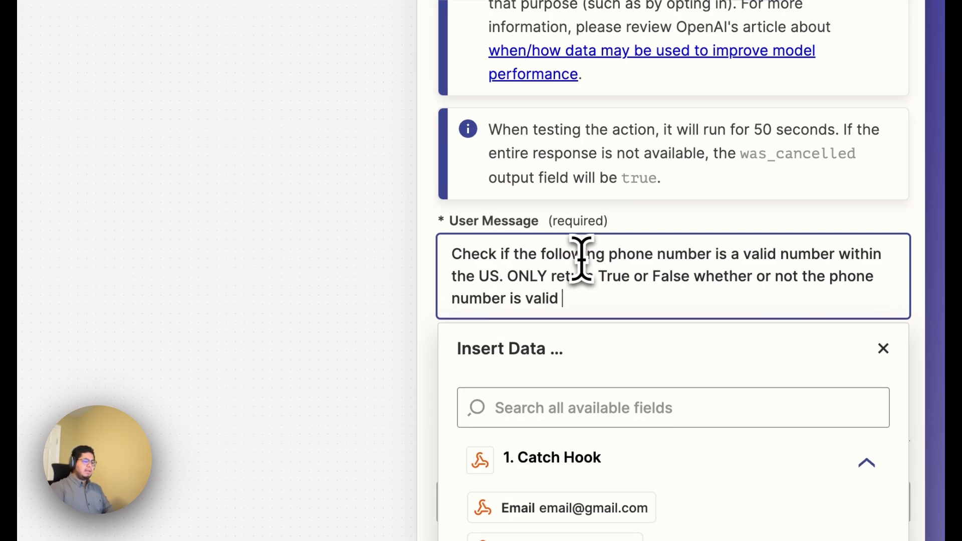
Extend the user message with "ONLY return True or False whether or not the phone number is valid in the US.".
text(is valid in the US.)
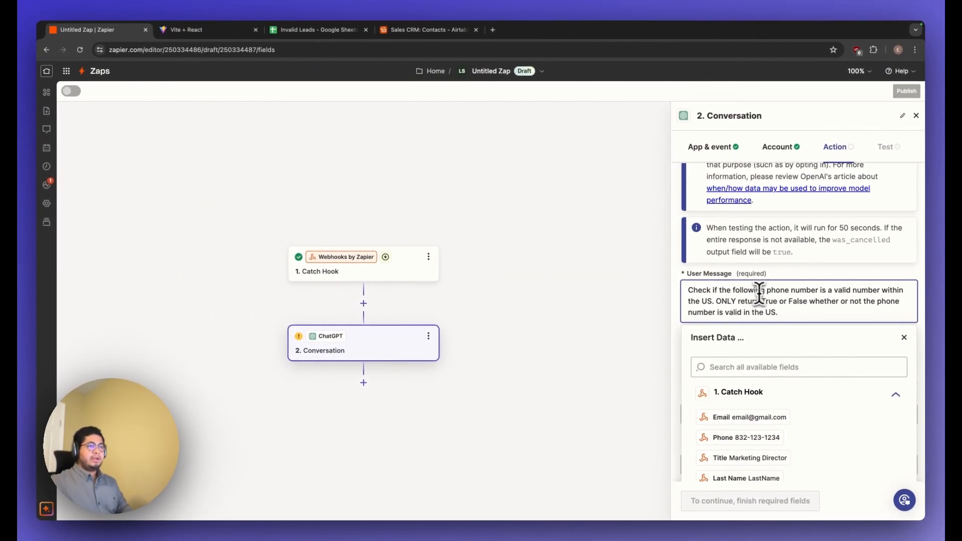
Finish the user message with a separate "PHONE NUMBER:" line containing the Phone field from the Catch Hook trigger.
drag(717, 301, 811, 317)
click(696, 287)
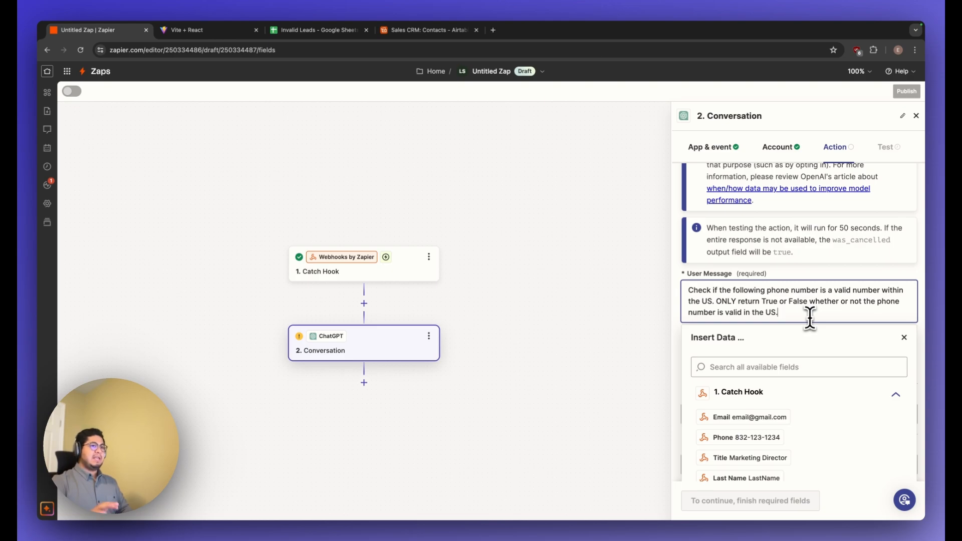
key(Return)
key(Return)
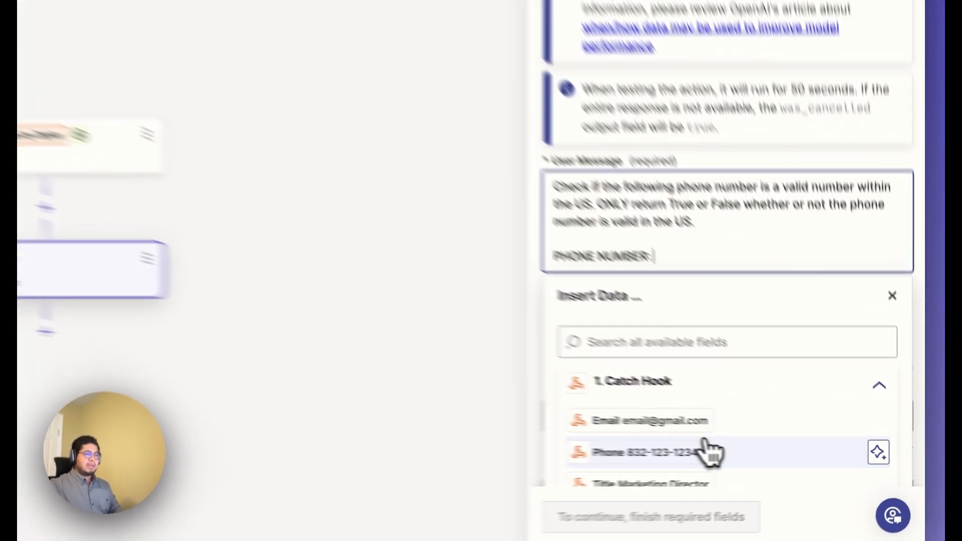
click(777, 460)
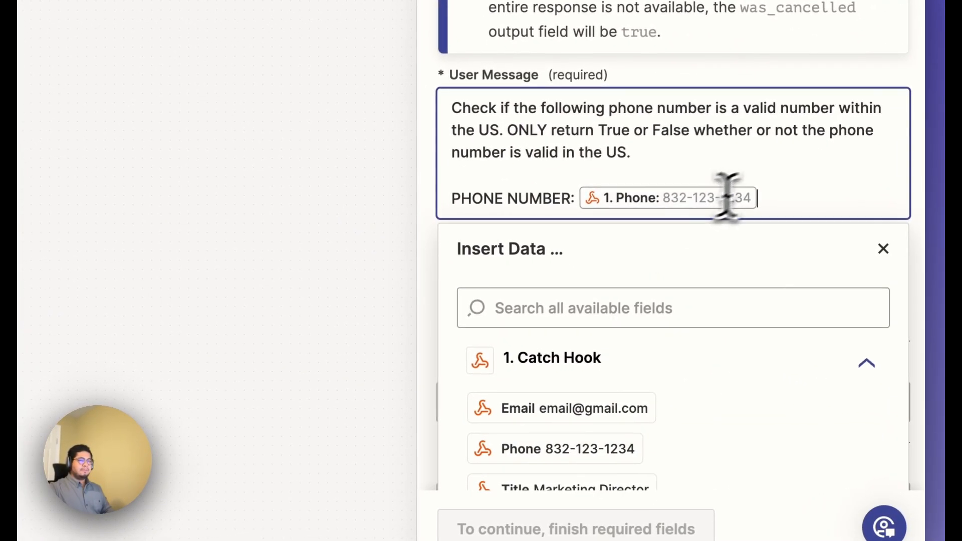
scroll(790, 193, down, 1)
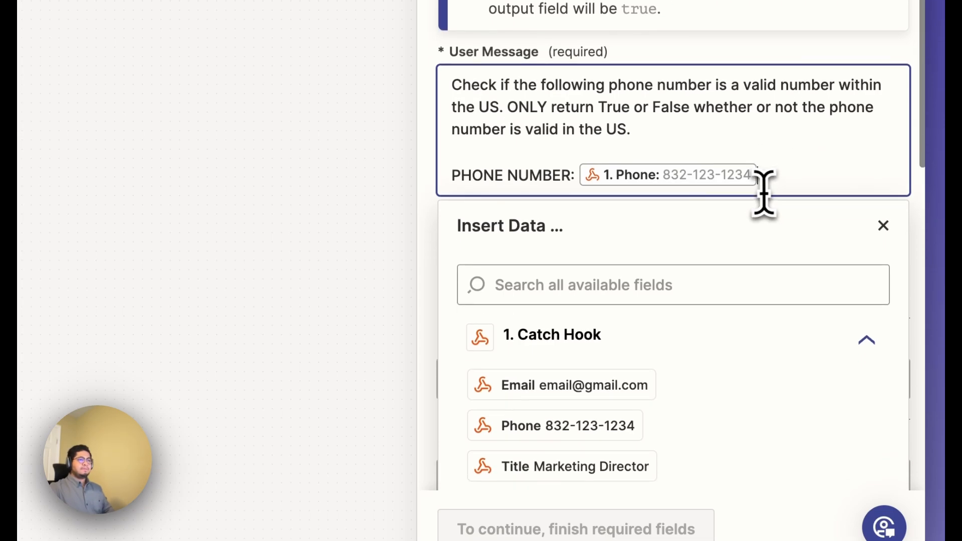
scroll(767, 162, up, 3)
click(733, 142)
Set Max Tokens to 120 for the phone-checking ChatGPT action and look over its user message.
scroll(702, 341, down, 2)
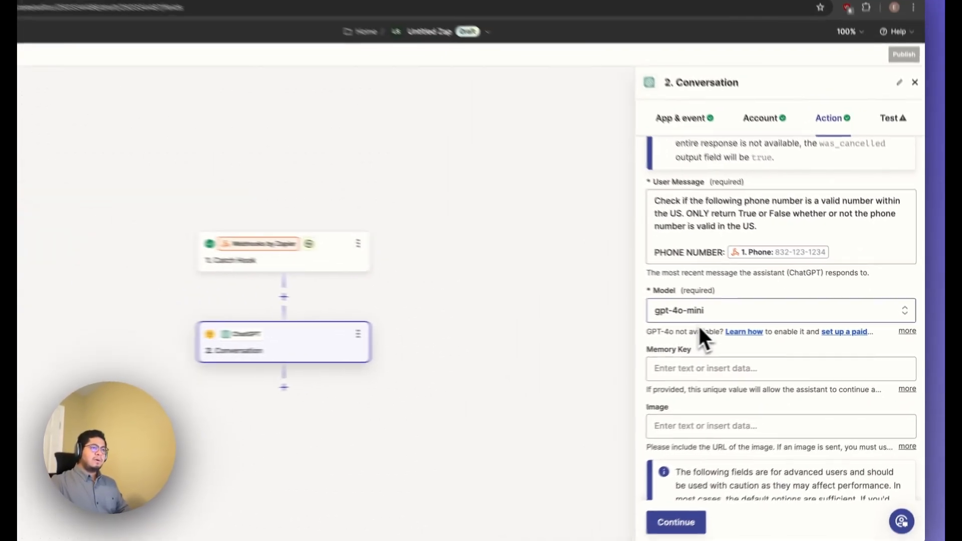
scroll(749, 372, down, 3)
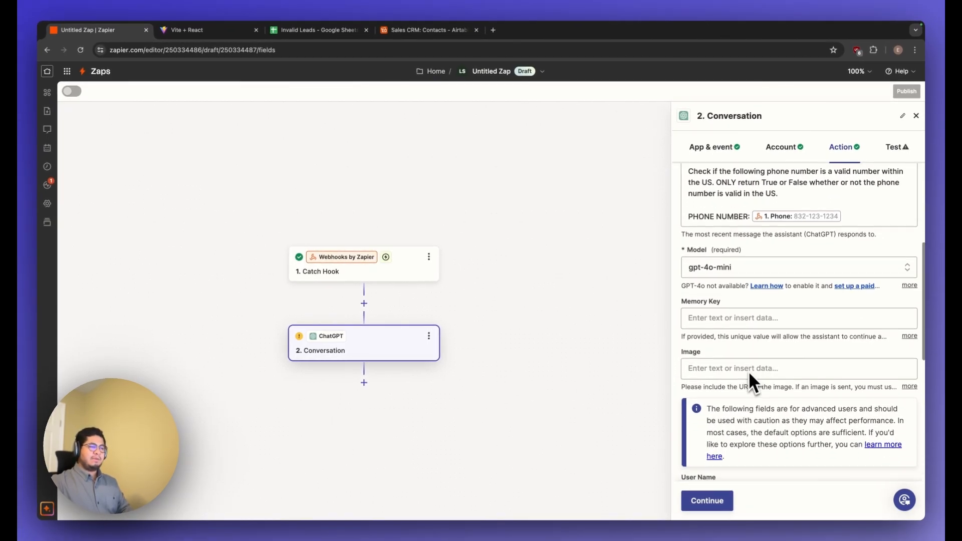
scroll(747, 371, down, 3)
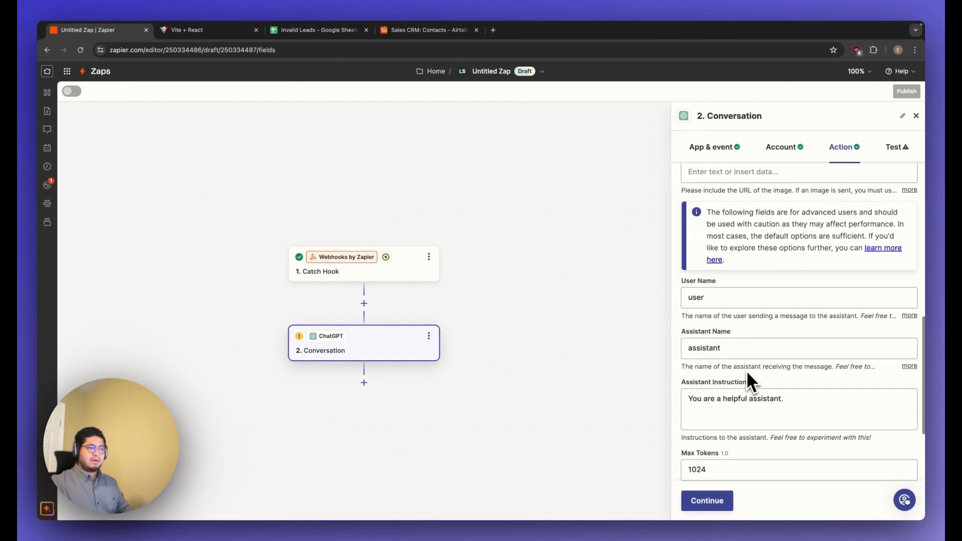
scroll(736, 355, down, 1)
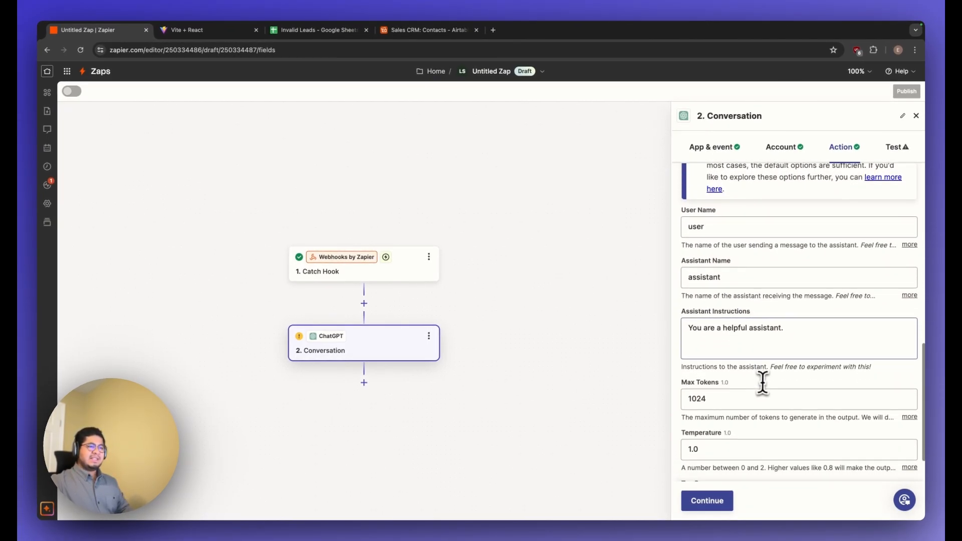
click(747, 401)
key(BackSpace)
key(BackSpace)
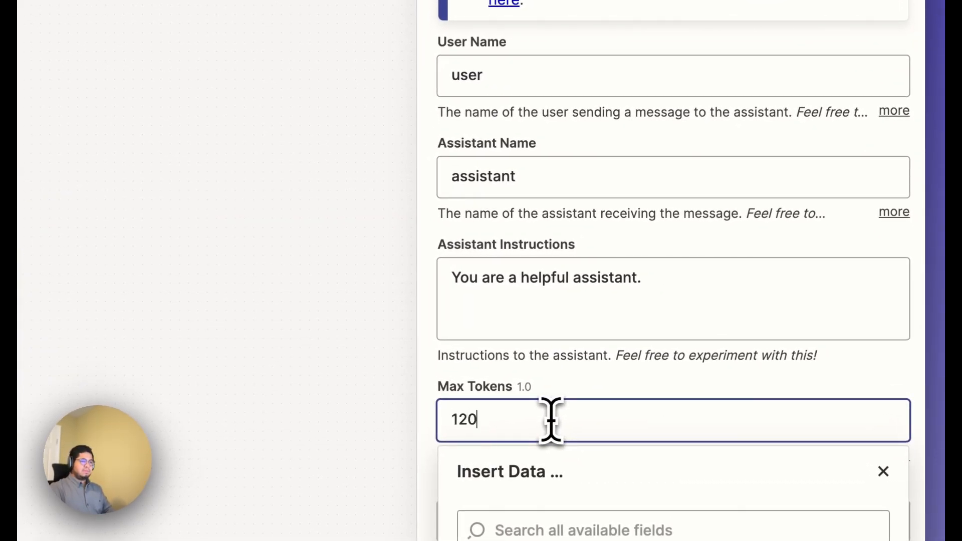
click(616, 389)
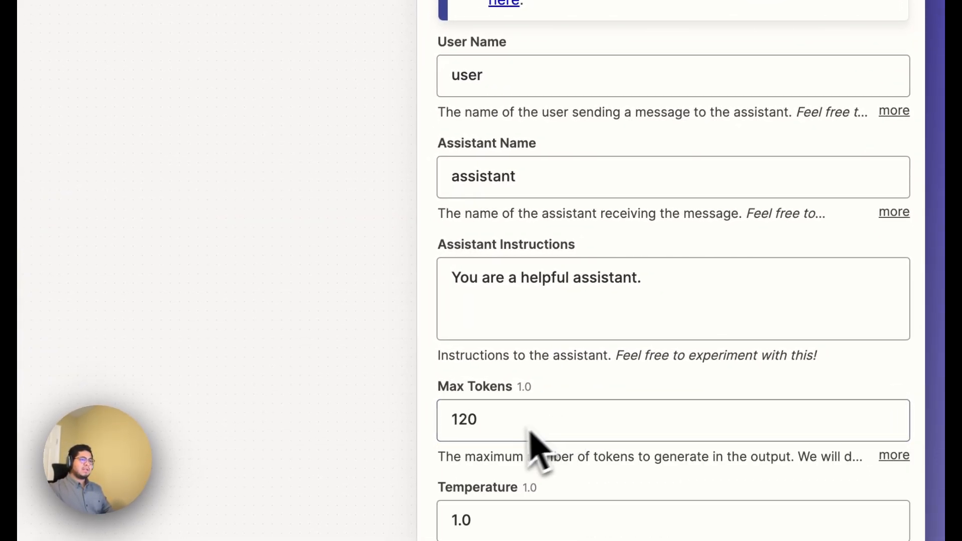
scroll(603, 400, up, 5)
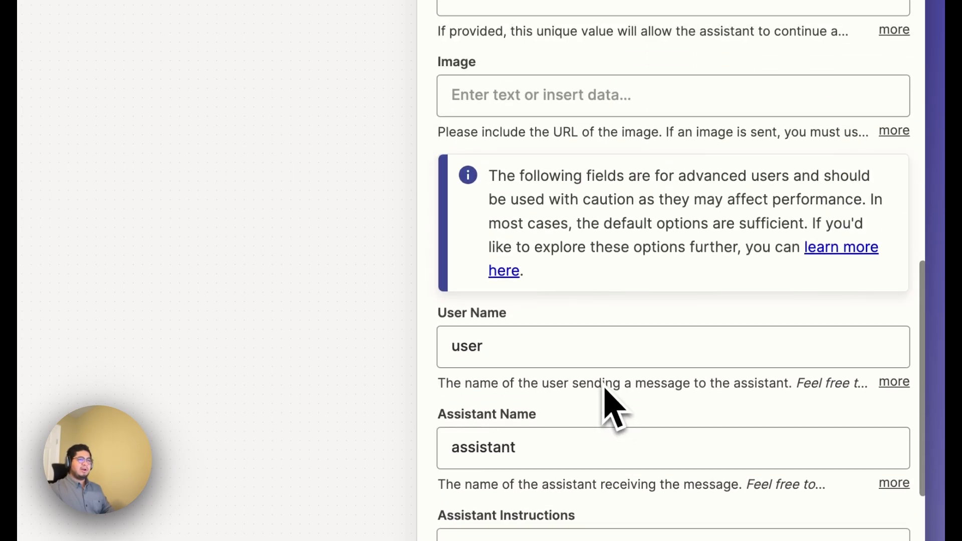
scroll(581, 151, up, 9)
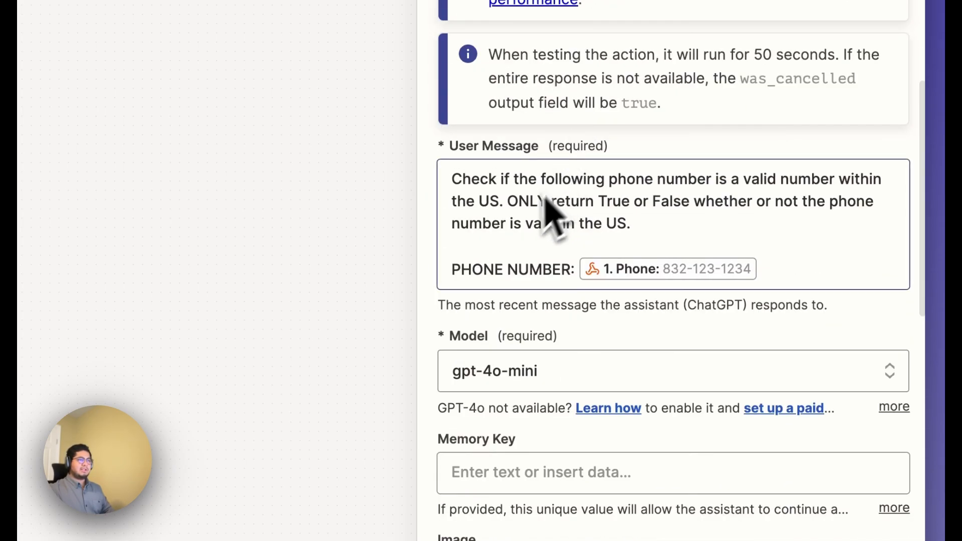
scroll(542, 246, down, 15)
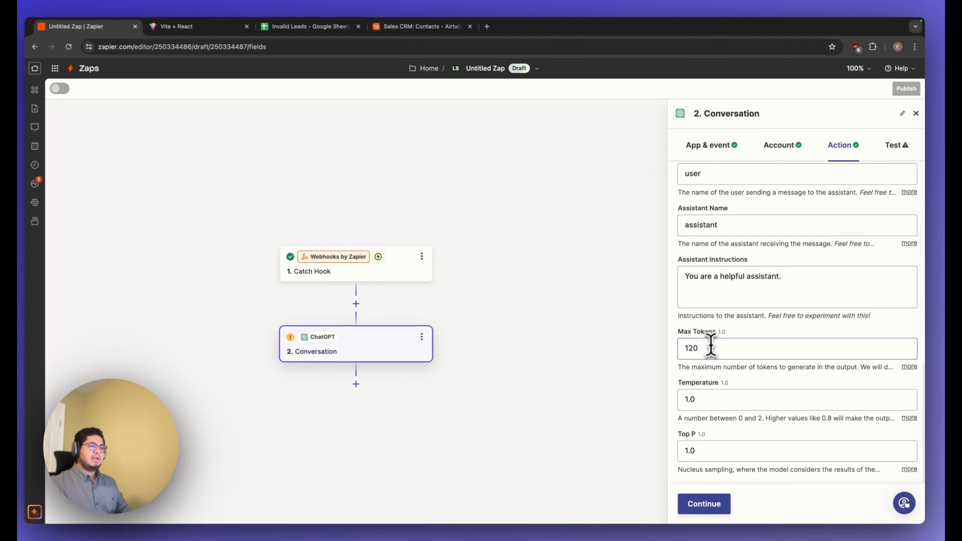
click(711, 346)
click(769, 331)
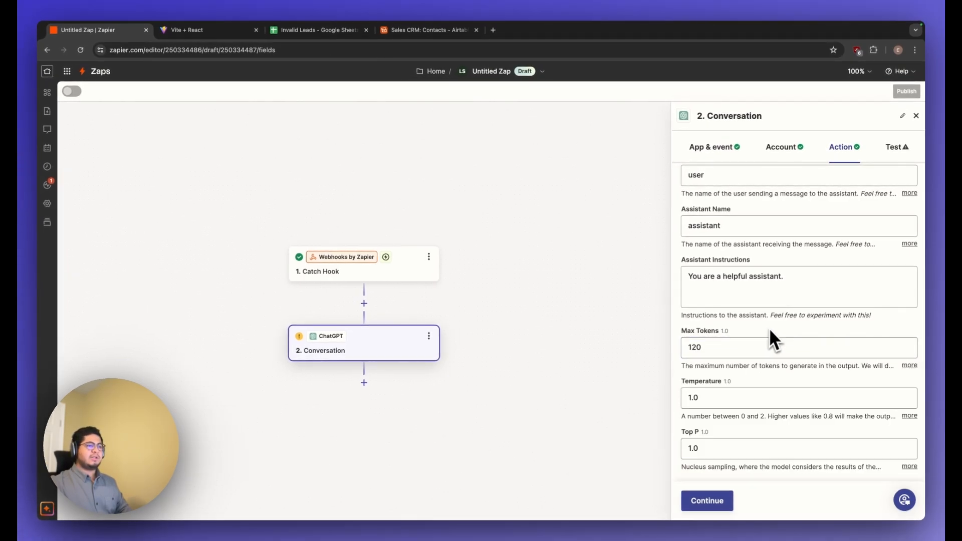
Continue to the test of the phone-checking ChatGPT step, run it and examine the reply in the output data.
click(718, 501)
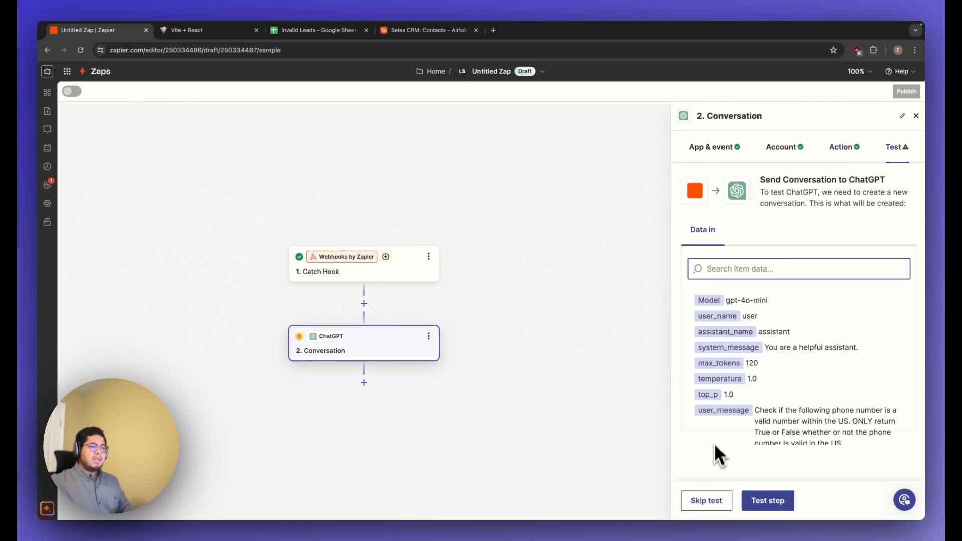
click(763, 501)
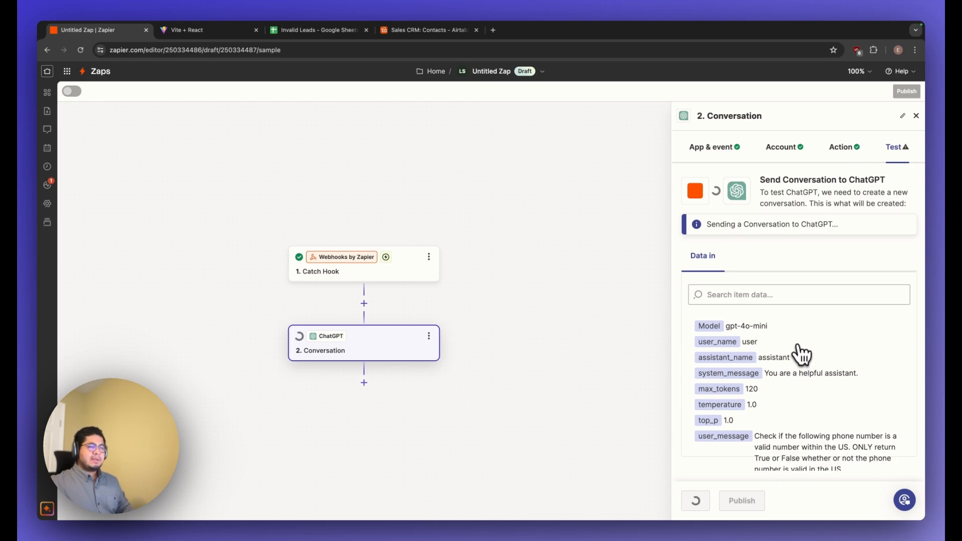
scroll(802, 353, down, 3)
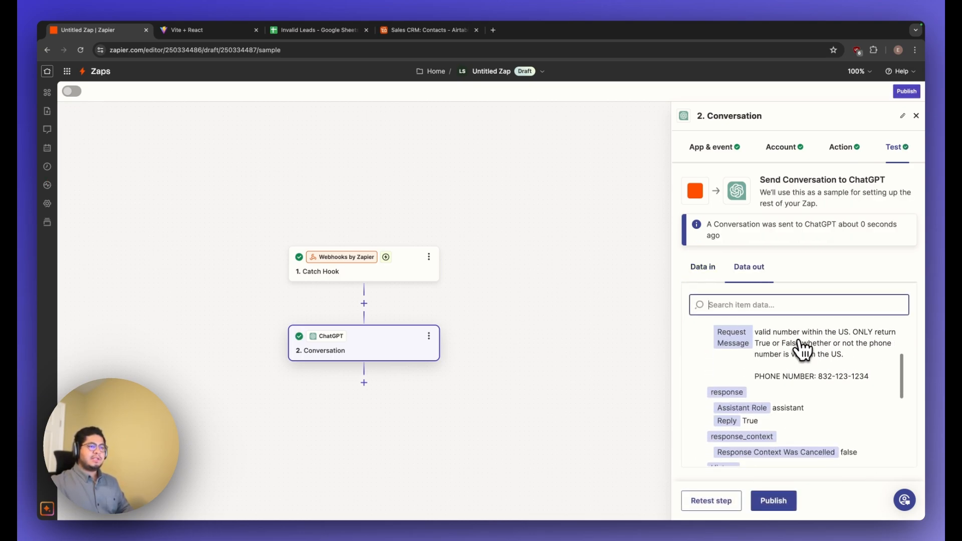
scroll(801, 345, up, 2)
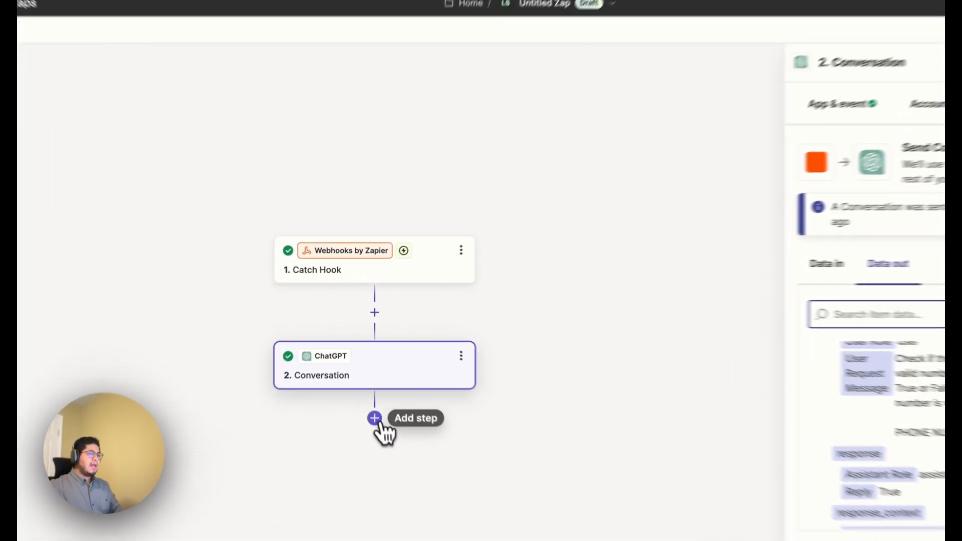
Add a second ChatGPT step at the end of the Zap with the Conversation event and accept the connected account.
click(364, 383)
text(chat)
click(343, 194)
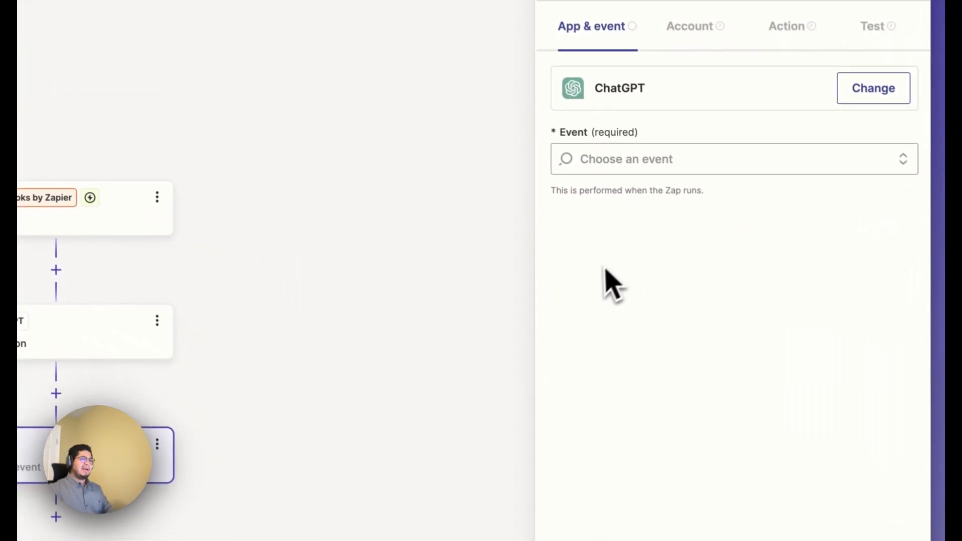
click(642, 160)
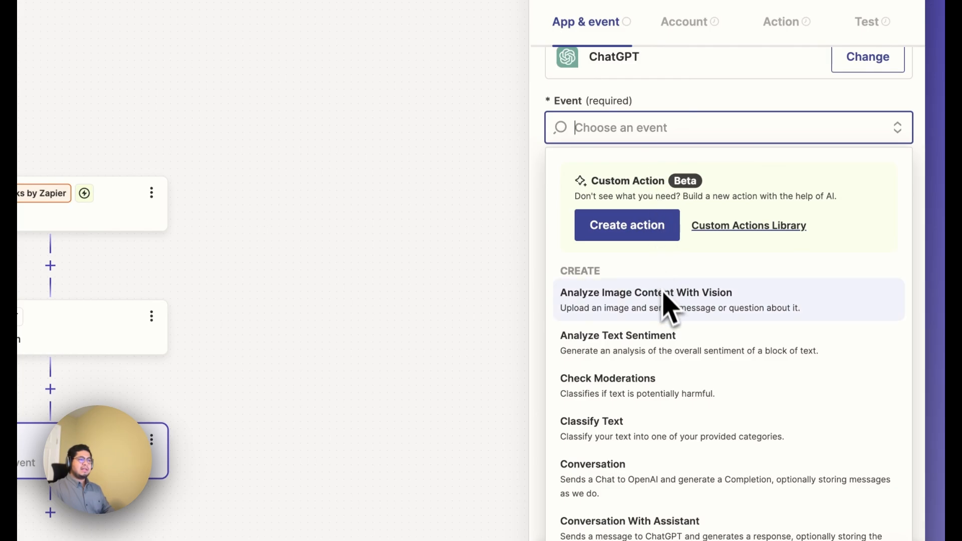
scroll(660, 419, down, 4)
scroll(656, 424, up, 1)
click(641, 326)
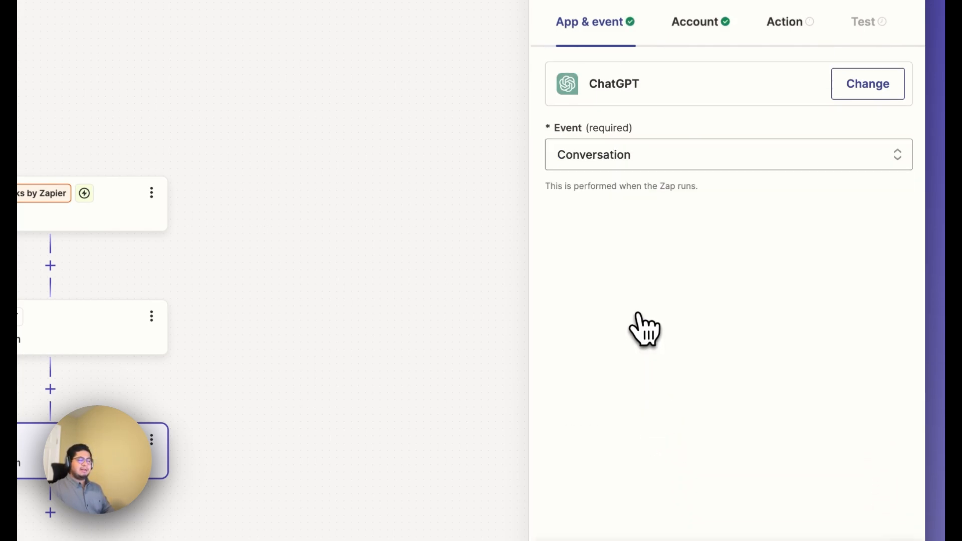
click(597, 503)
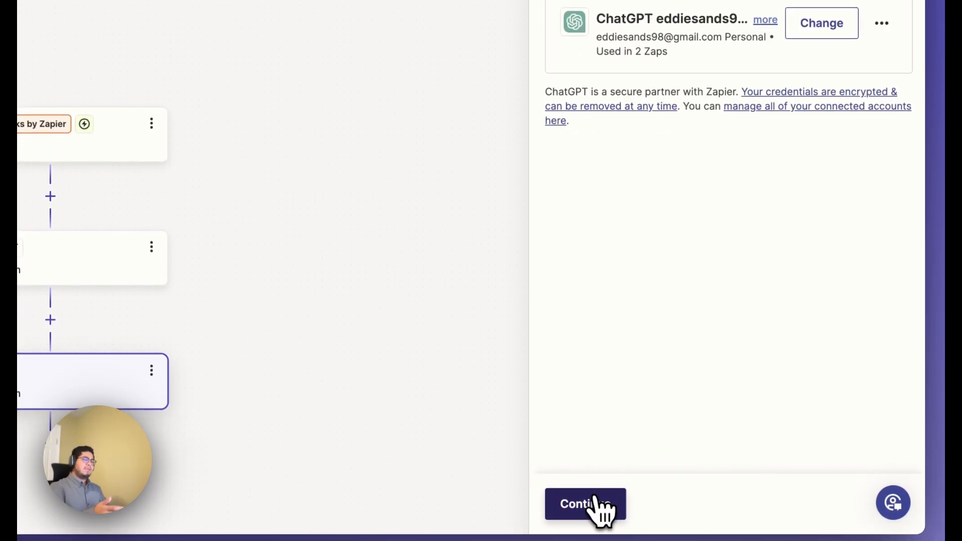
click(596, 504)
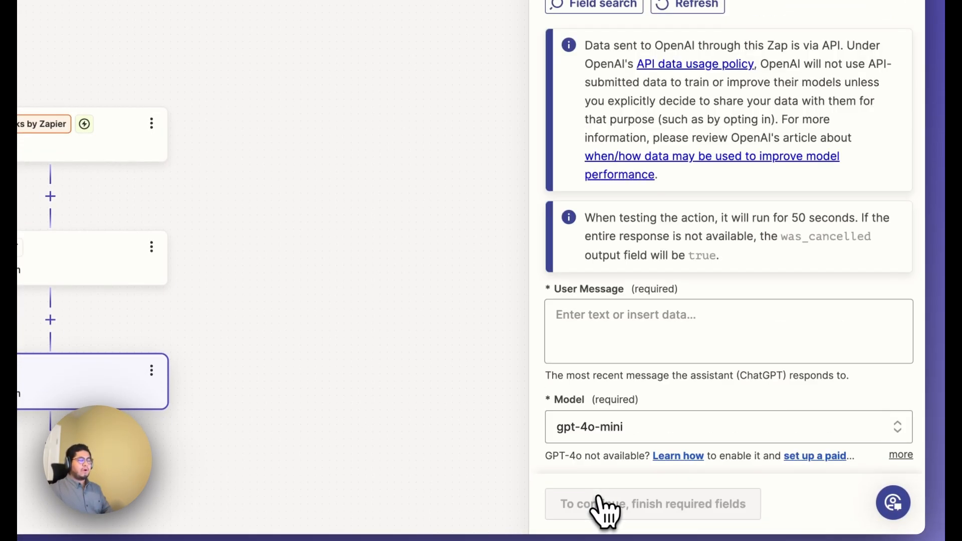
Enter the user message "Check if the following email is a valid email address. ONLY return True or False whether or not the email is valid.".
click(615, 323)
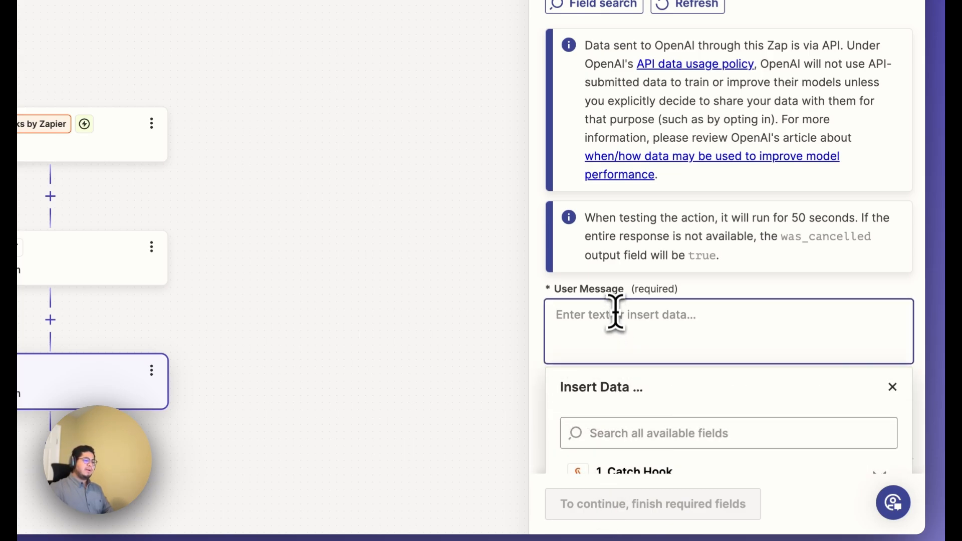
text(Ch)
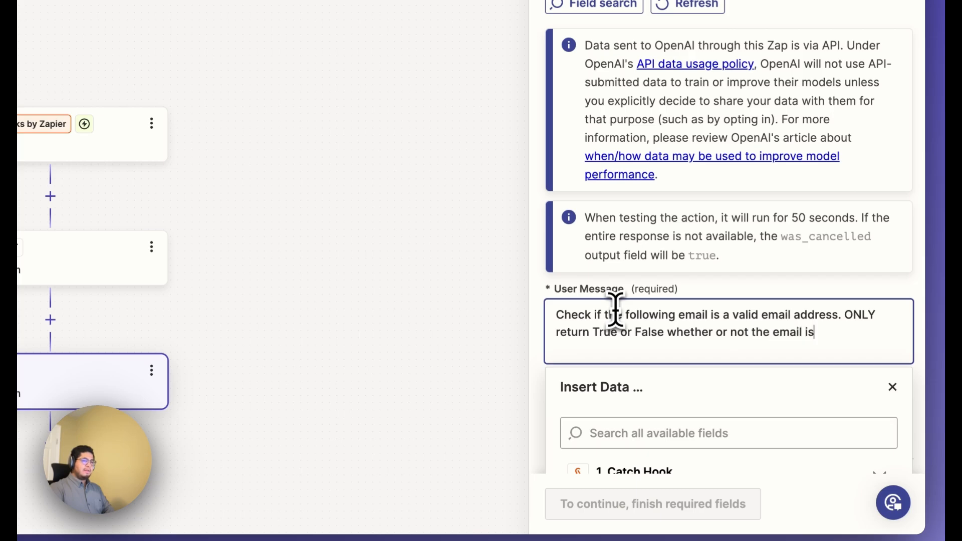
text(.)
key(Return)
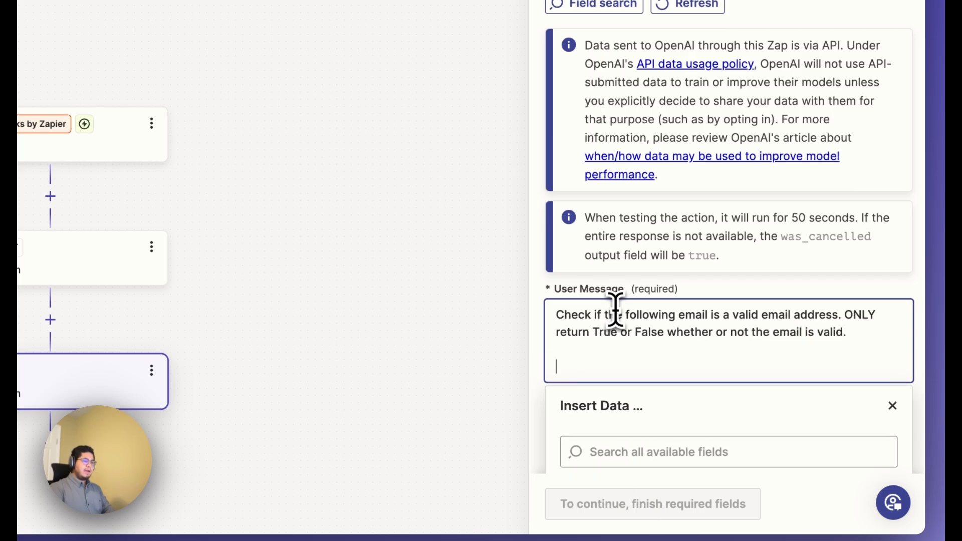
Add an "EMAIL:" line to the user message and insert the Email field from the Catch Hook trigger.
text(EMAIL:)
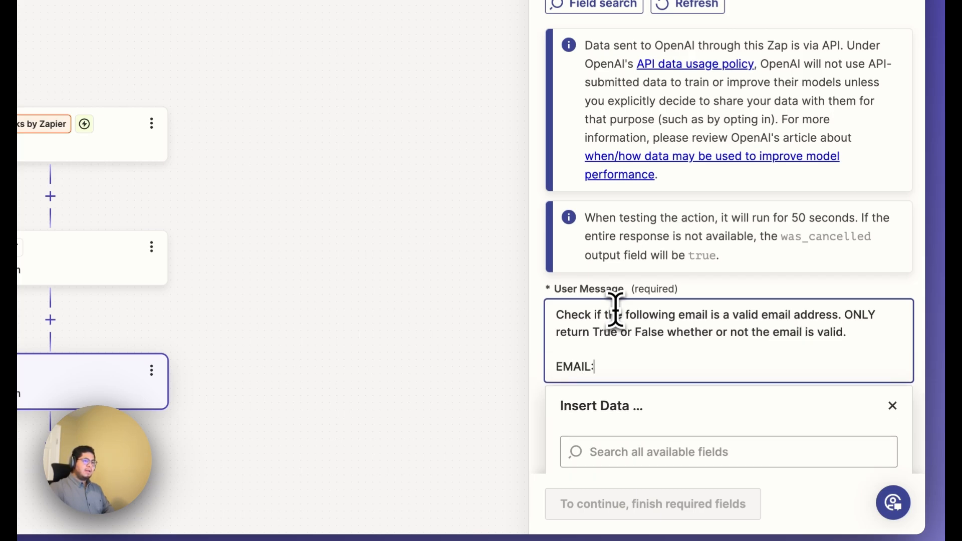
scroll(727, 346, down, 5)
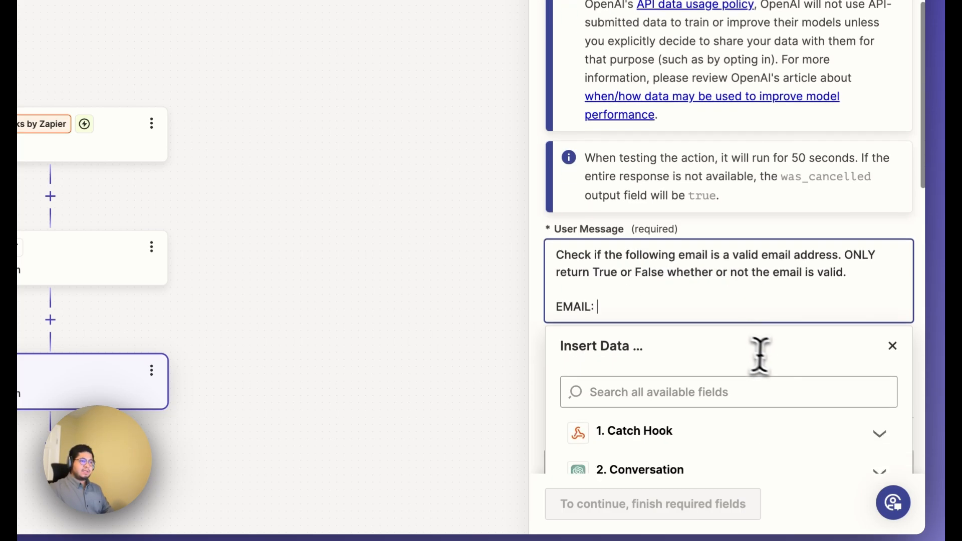
click(717, 382)
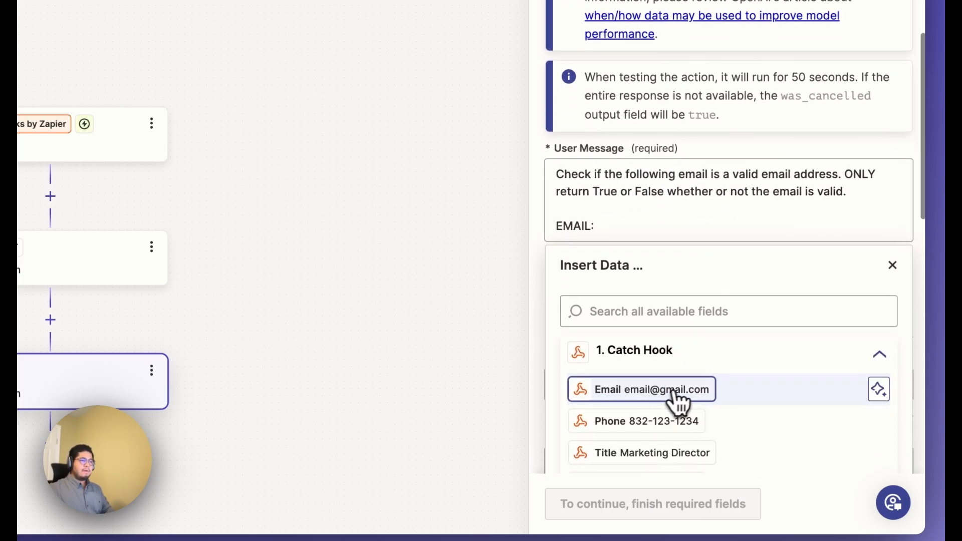
click(669, 396)
click(772, 151)
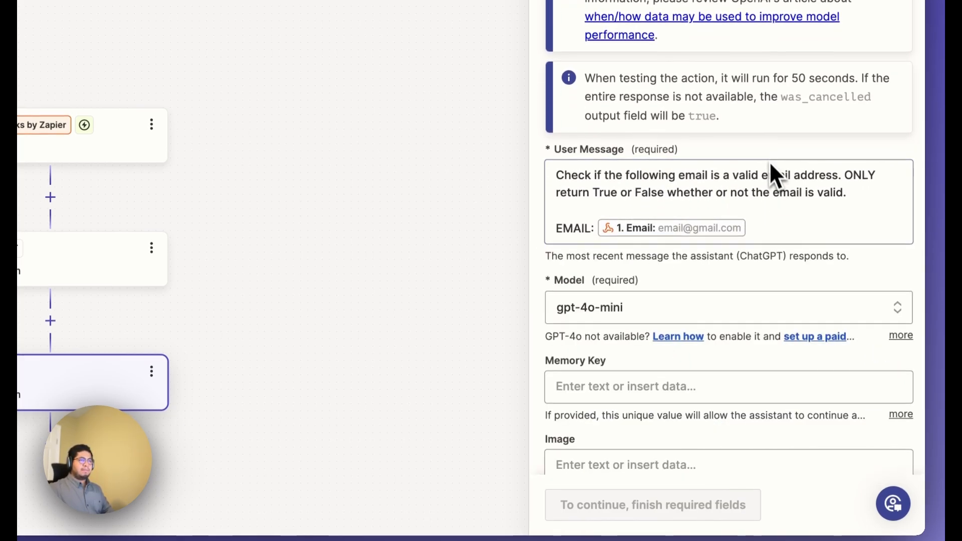
Set Max Tokens to 120 for the email-checking ChatGPT action.
scroll(727, 256, down, 8)
scroll(729, 285, down, 7)
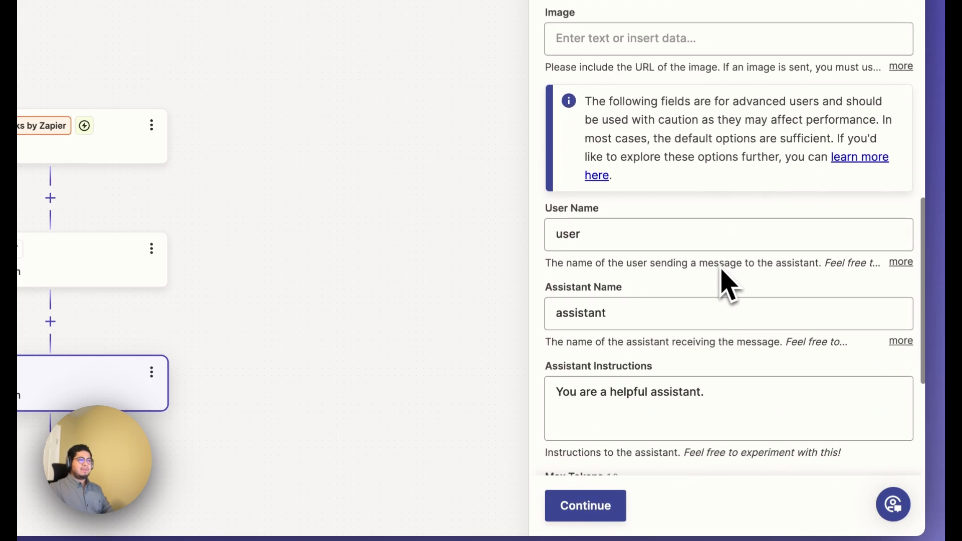
click(600, 273)
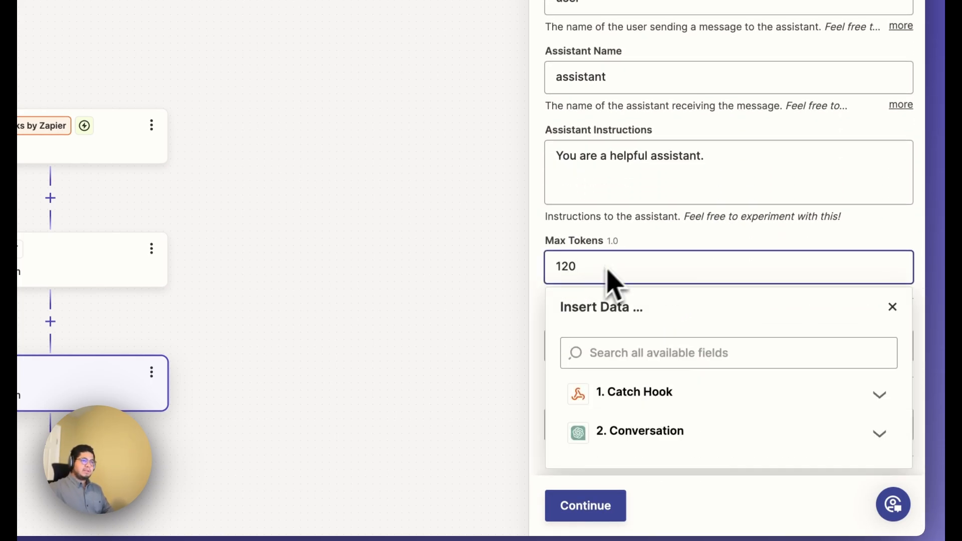
click(651, 230)
Continue to the test of the email-checking ChatGPT step, run it and examine the output data.
click(608, 501)
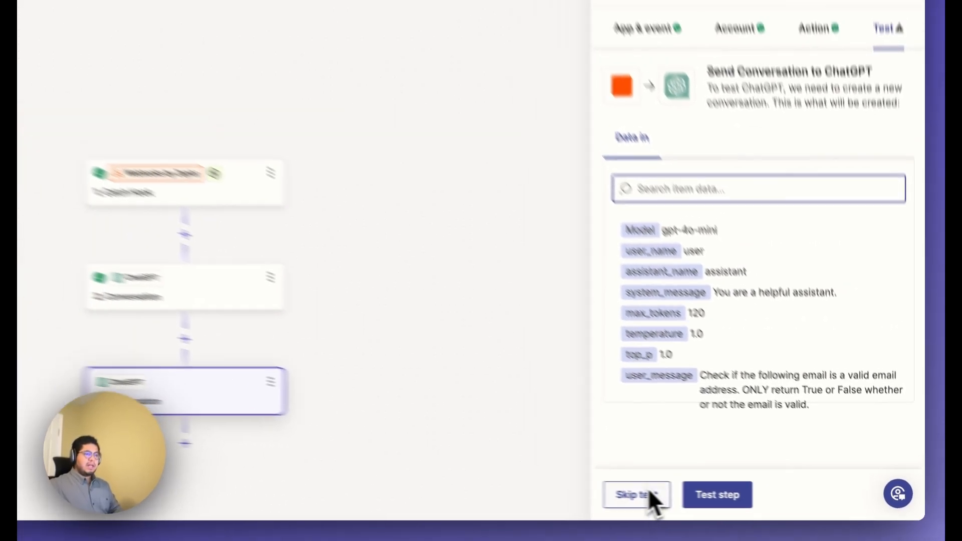
click(714, 494)
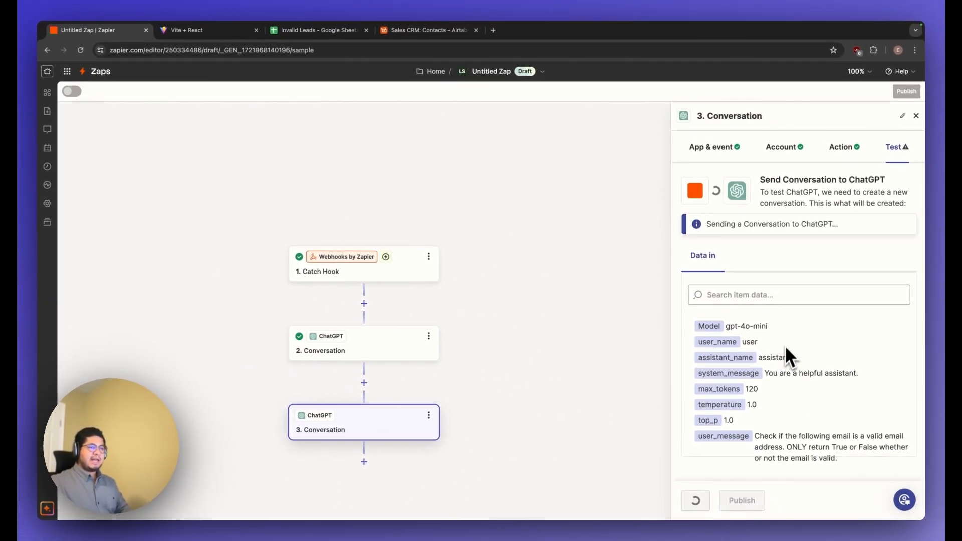
scroll(787, 341, down, 1)
scroll(787, 341, up, 1)
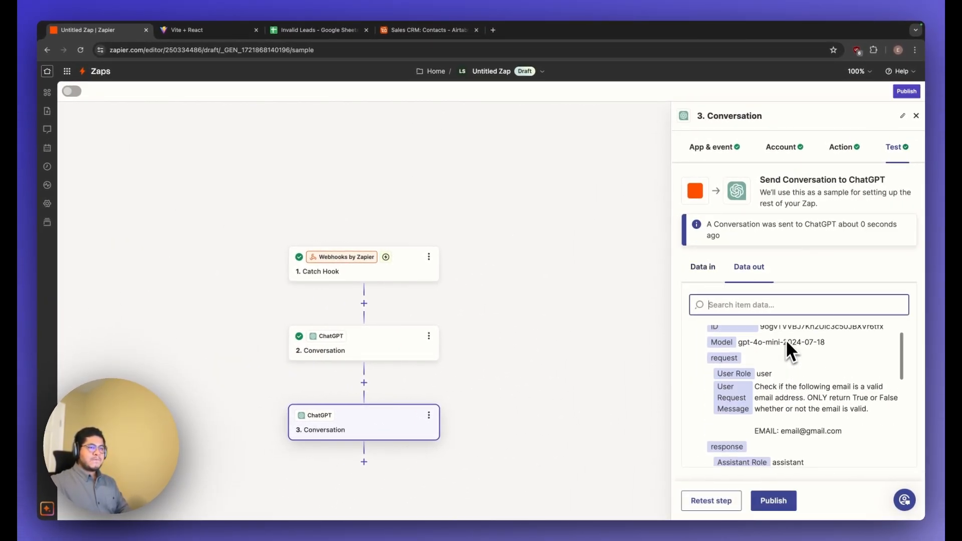
Add a Paths by Zapier step after the email-checking ChatGPT step to split the Zap into two branches.
scroll(781, 434, down, 1)
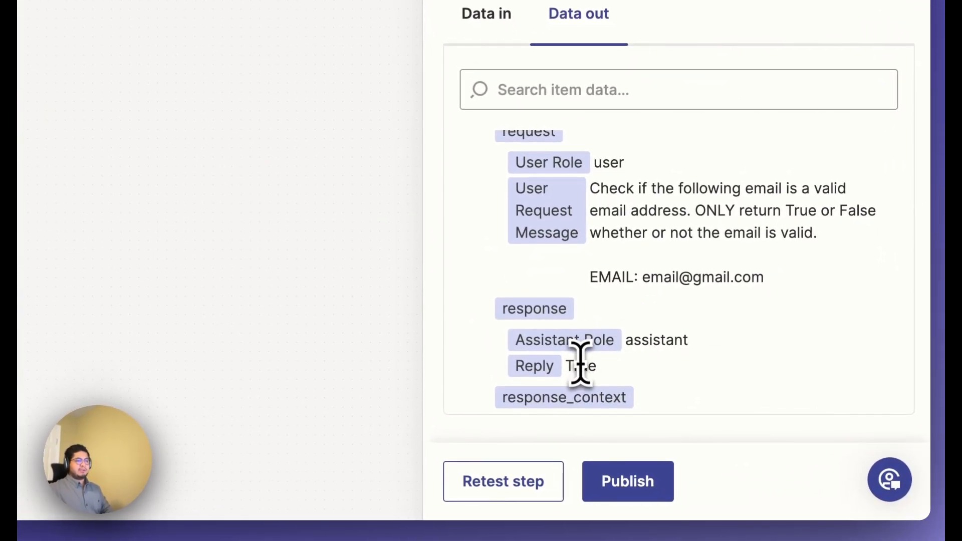
scroll(580, 364, down, 5)
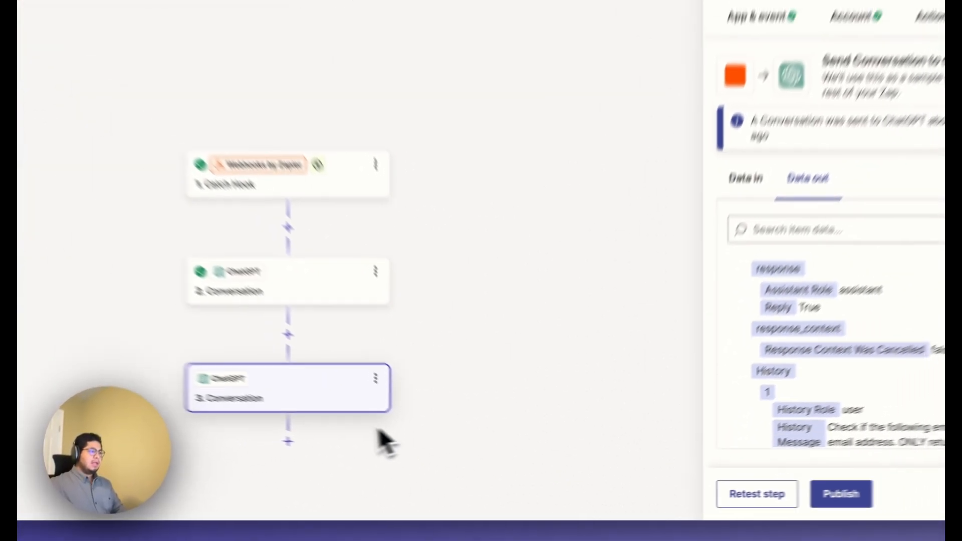
drag(428, 330, 436, 314)
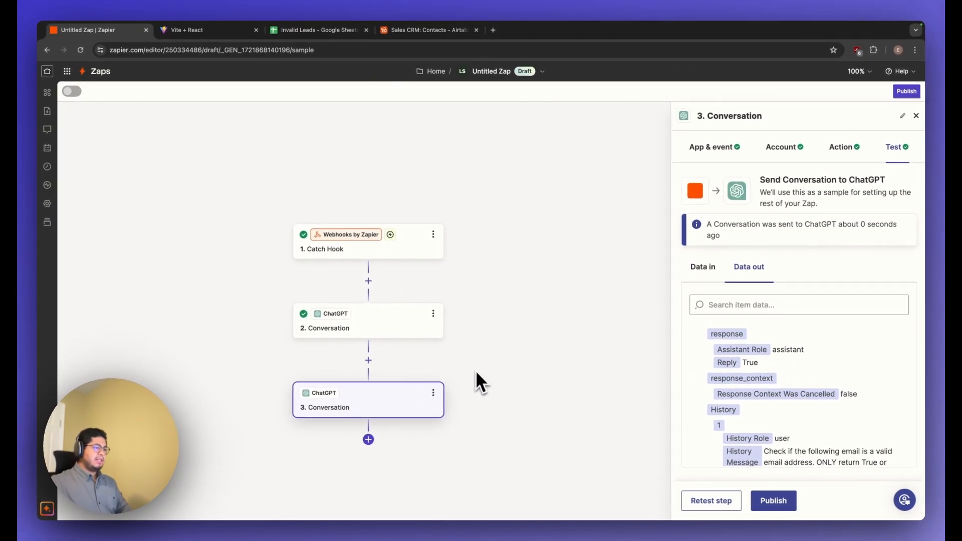
scroll(477, 380, down, 3)
click(371, 390)
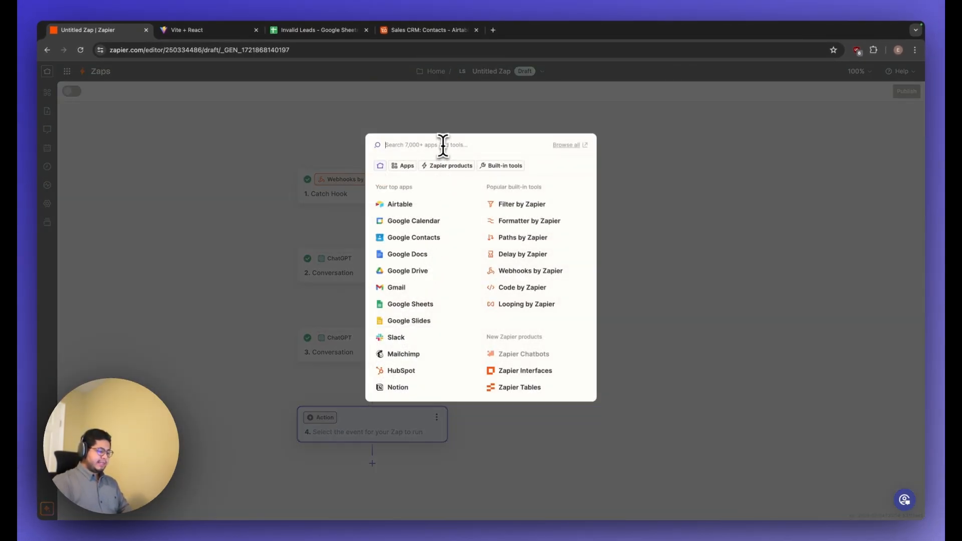
click(446, 167)
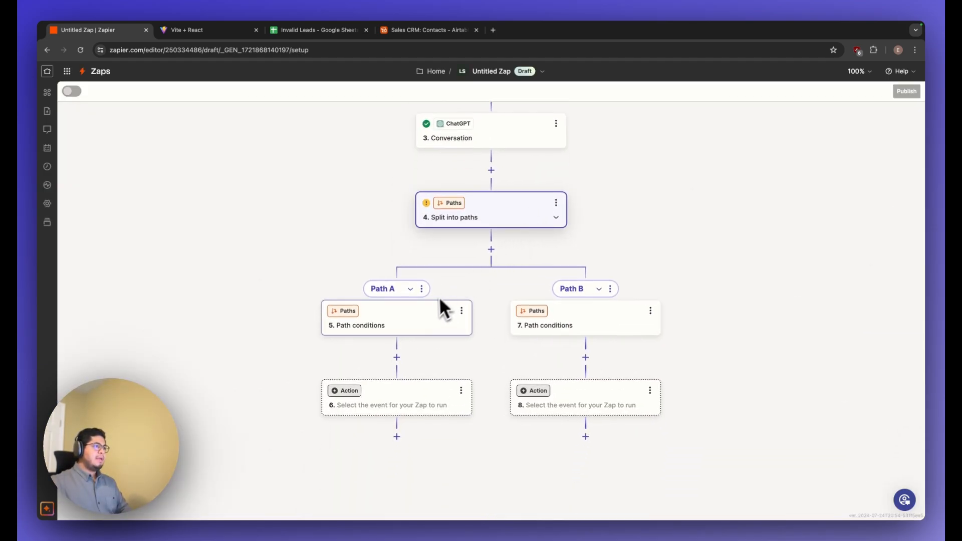
In Path A's conditions, choose the Reply field of the phone-checking ChatGPT step as the first rule's field.
click(378, 323)
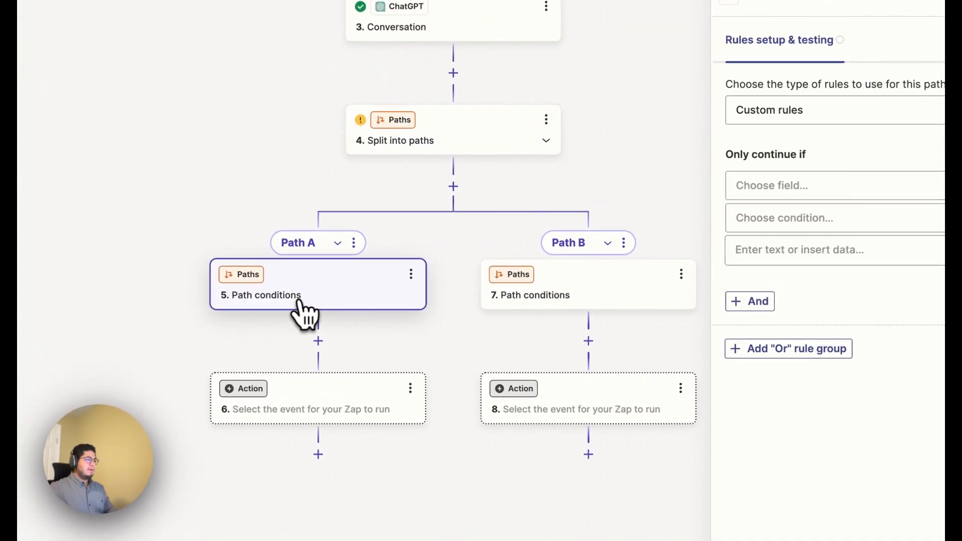
click(793, 190)
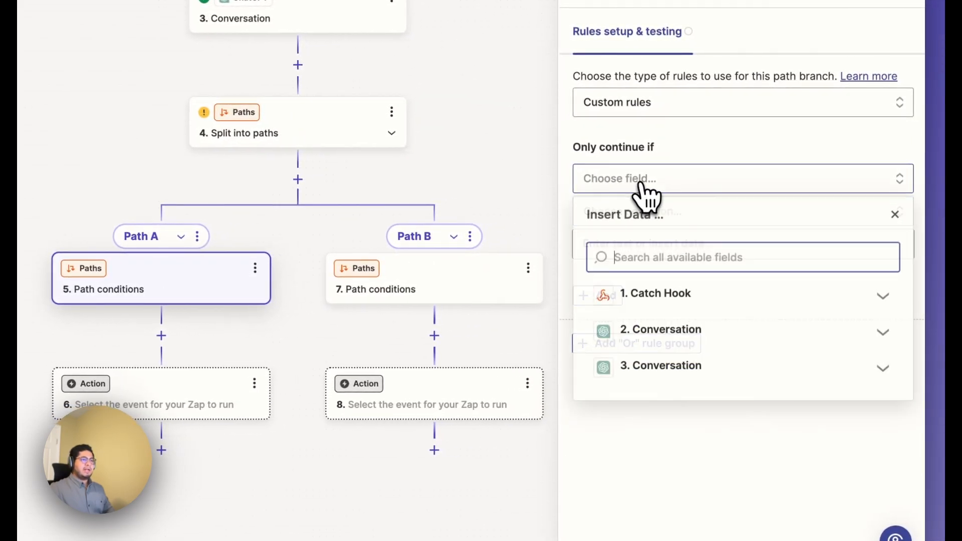
click(672, 335)
scroll(684, 396, down, 5)
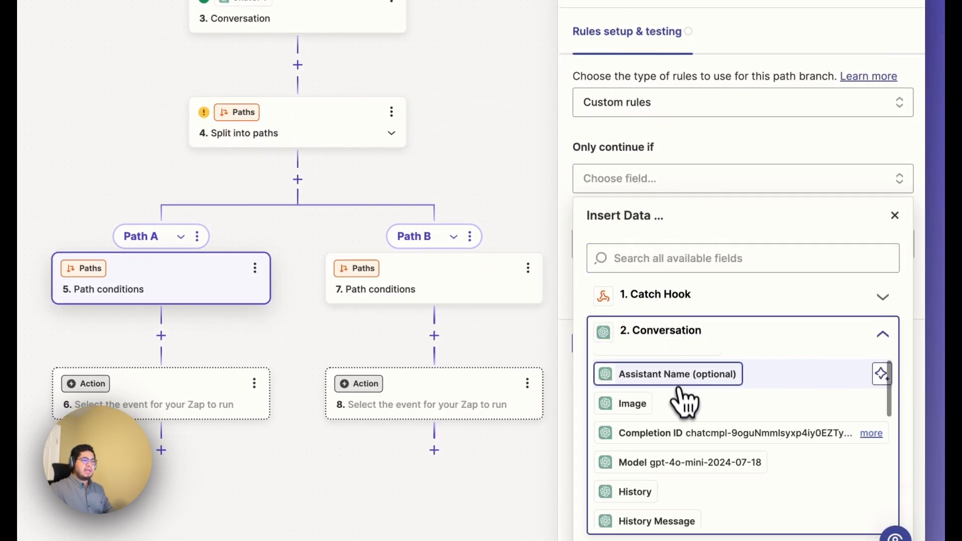
scroll(687, 421, down, 3)
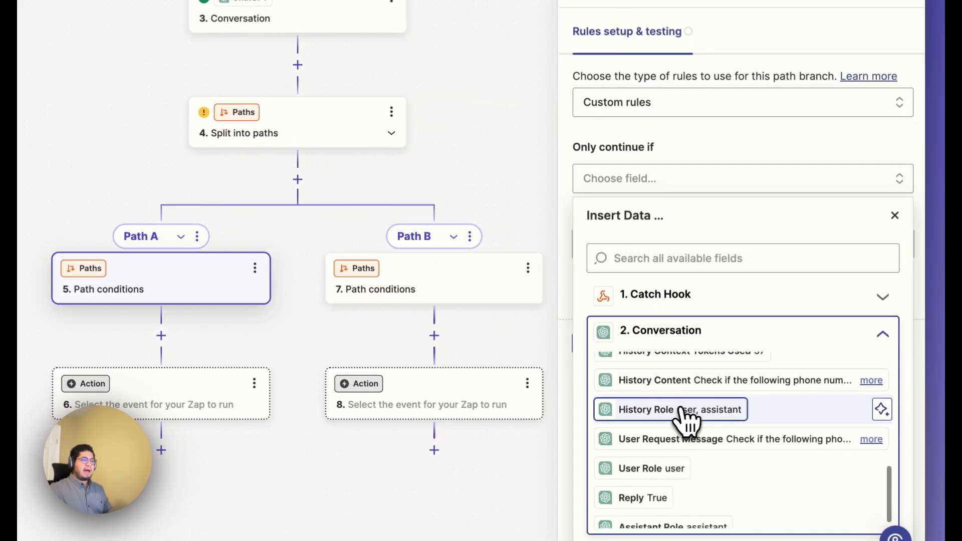
click(692, 485)
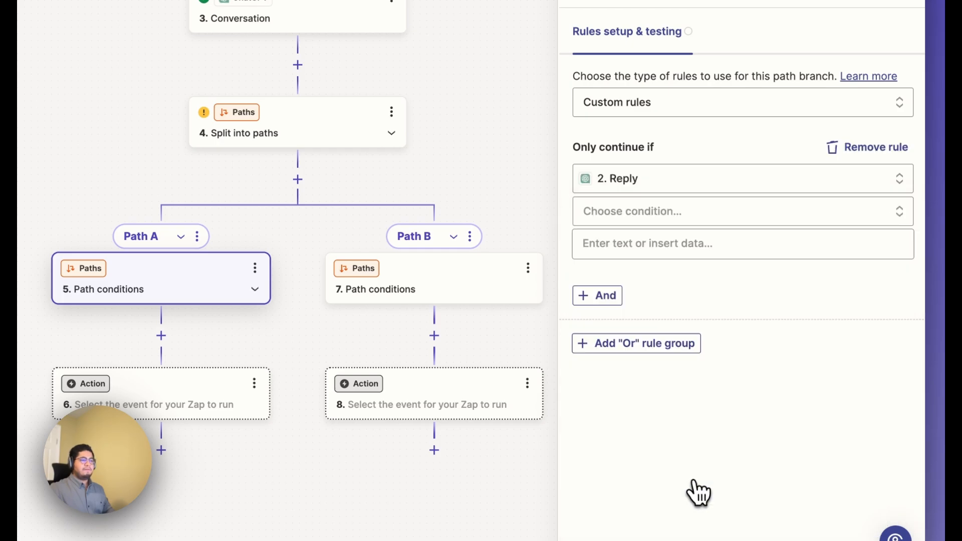
Set the first Path A rule's condition to (Text) Exactly matches with the value True.
click(641, 219)
scroll(657, 326, down, 4)
scroll(641, 354, up, 4)
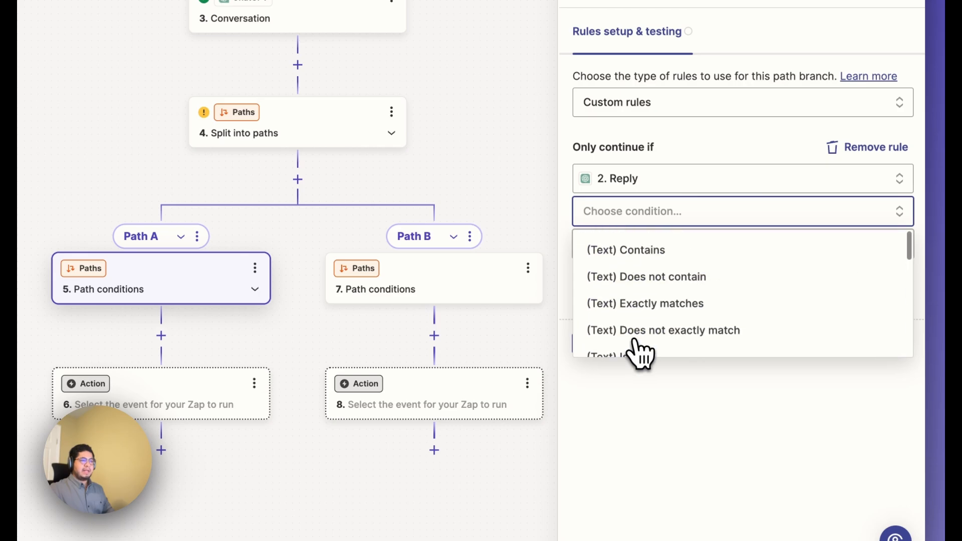
click(665, 306)
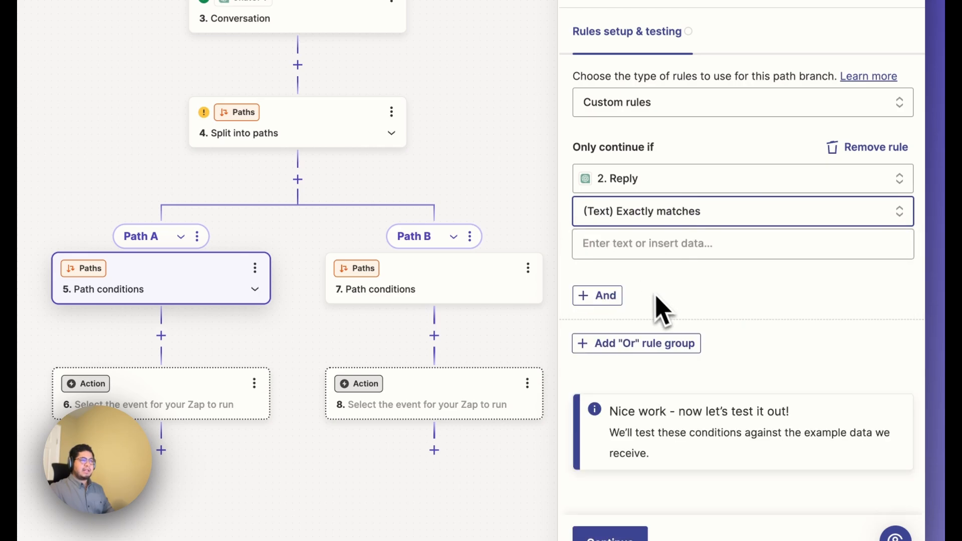
click(625, 251)
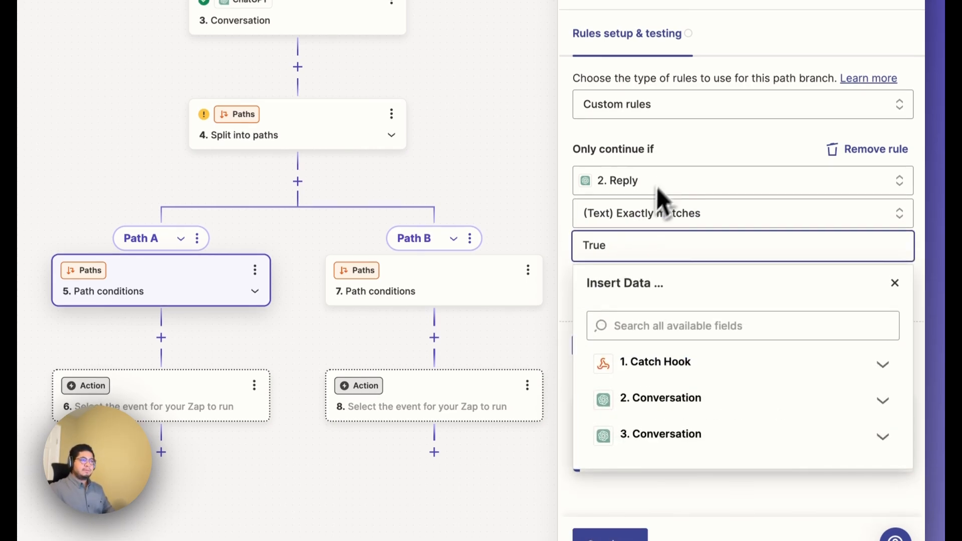
click(684, 160)
Add an "And" rule to Path A and choose the Reply field of the email-checking ChatGPT step as its field.
click(598, 252)
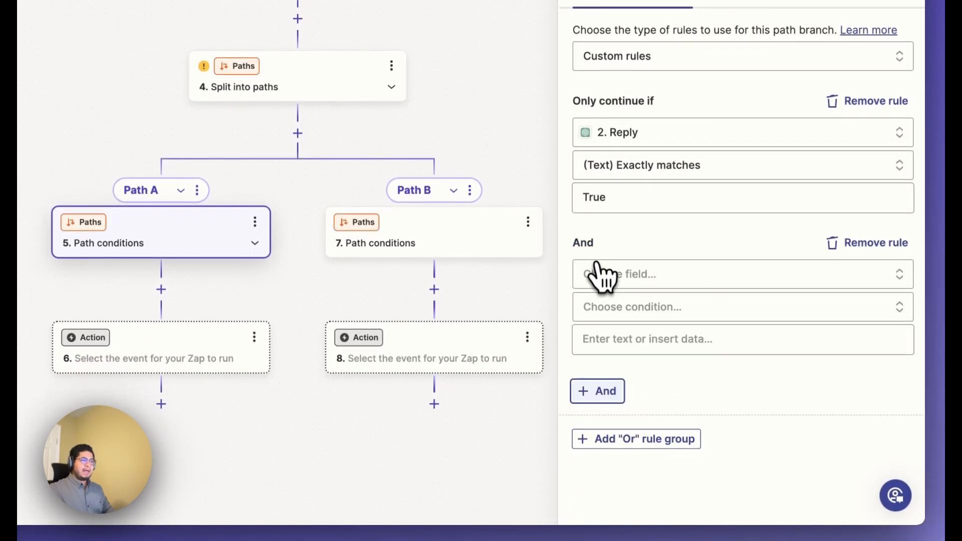
click(616, 279)
click(649, 461)
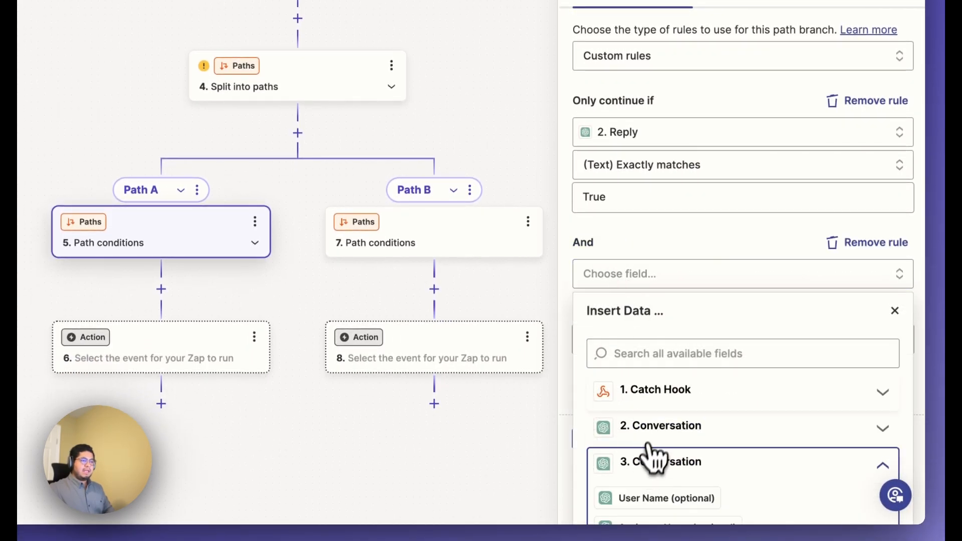
scroll(659, 419, down, 10)
scroll(664, 420, down, 5)
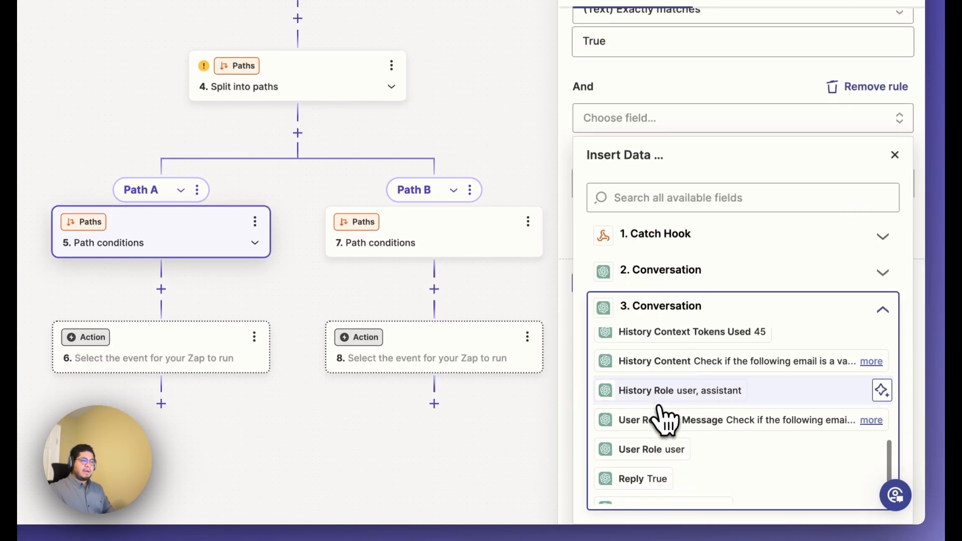
click(646, 460)
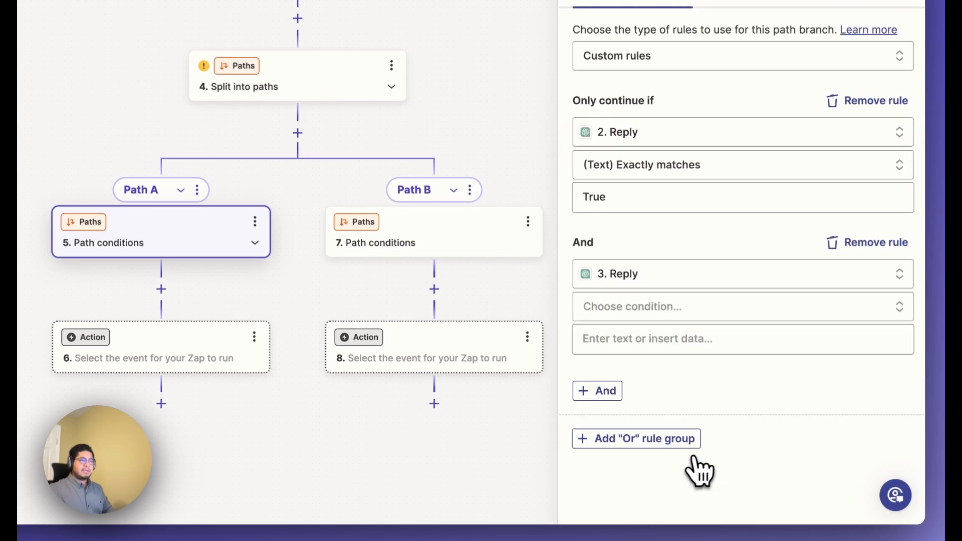
Set the "And" rule's condition to (Text) Exactly matches with the value True, and test Path A's rules.
click(639, 307)
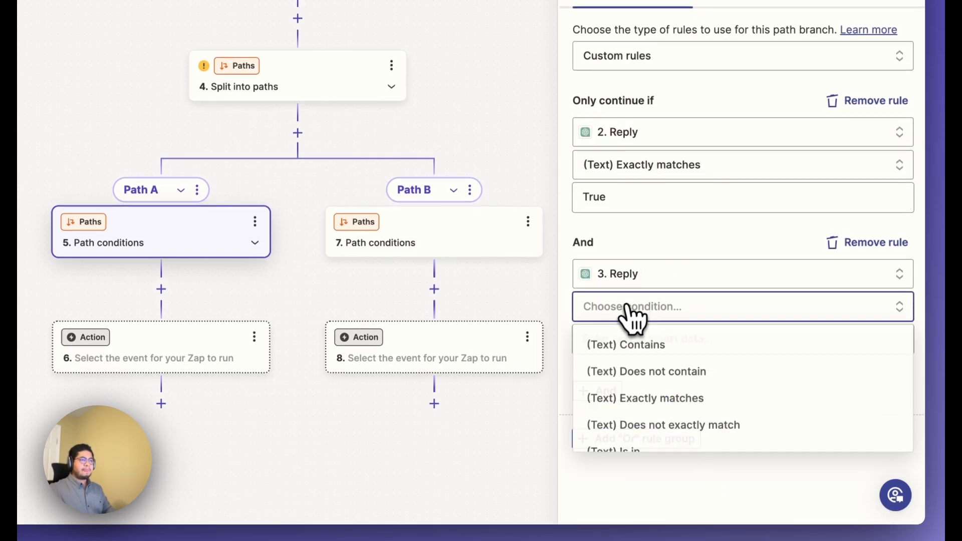
scroll(677, 401, down, 1)
scroll(676, 401, up, 1)
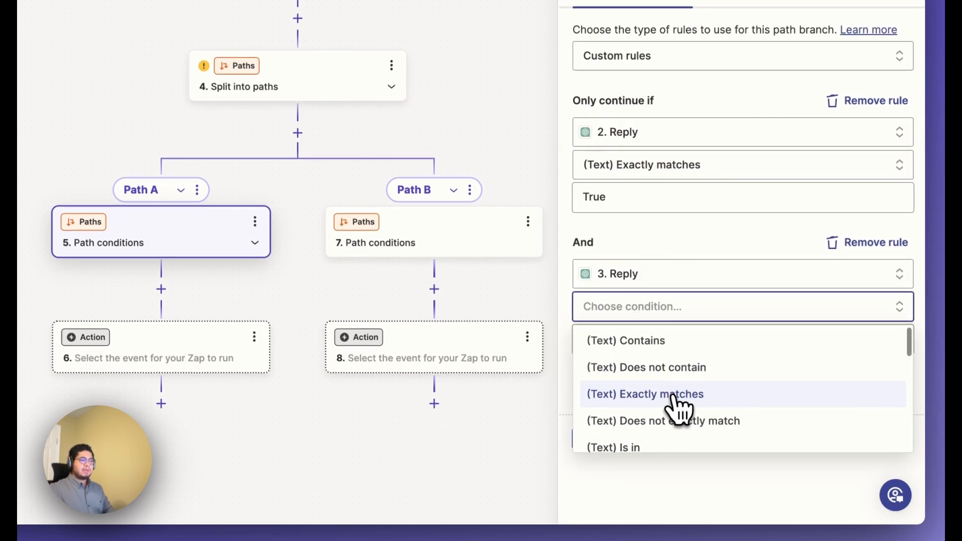
click(676, 394)
click(639, 346)
text(True)
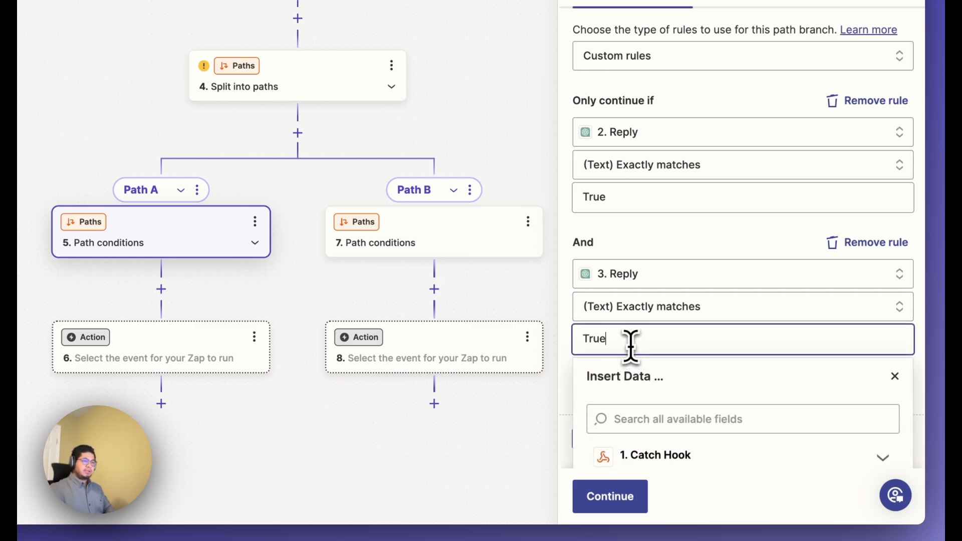
click(651, 236)
scroll(637, 371, down, 2)
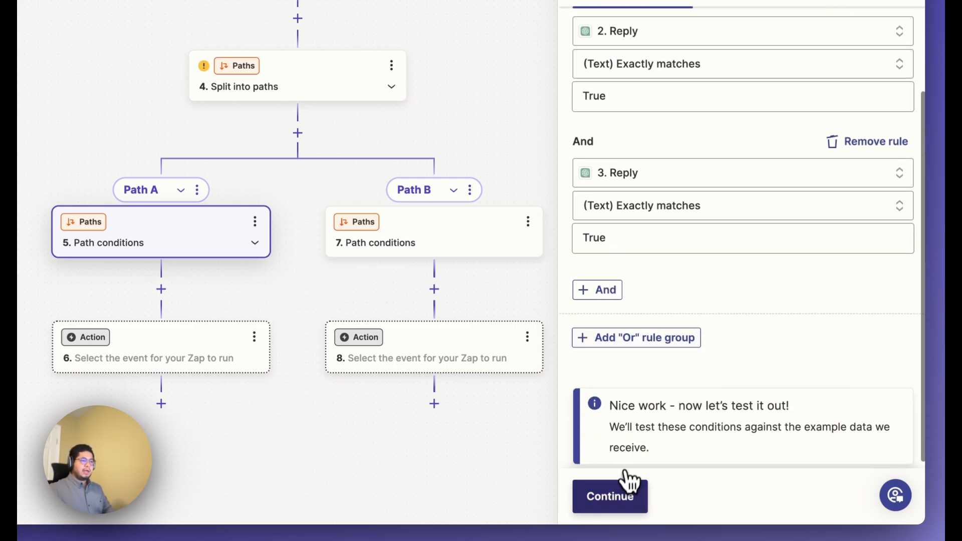
click(622, 495)
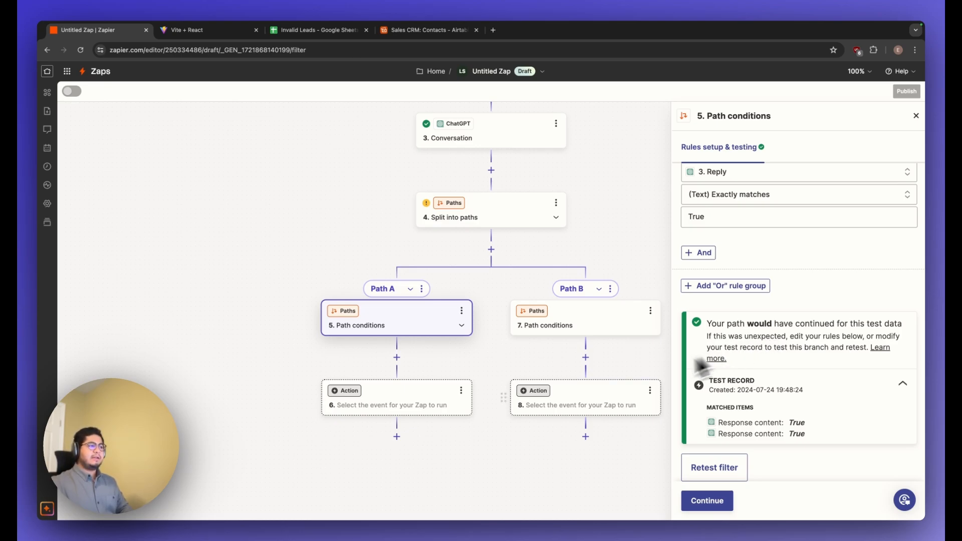
Set Path A's action to Airtable with the Create Record event and proceed with the connected account.
click(436, 401)
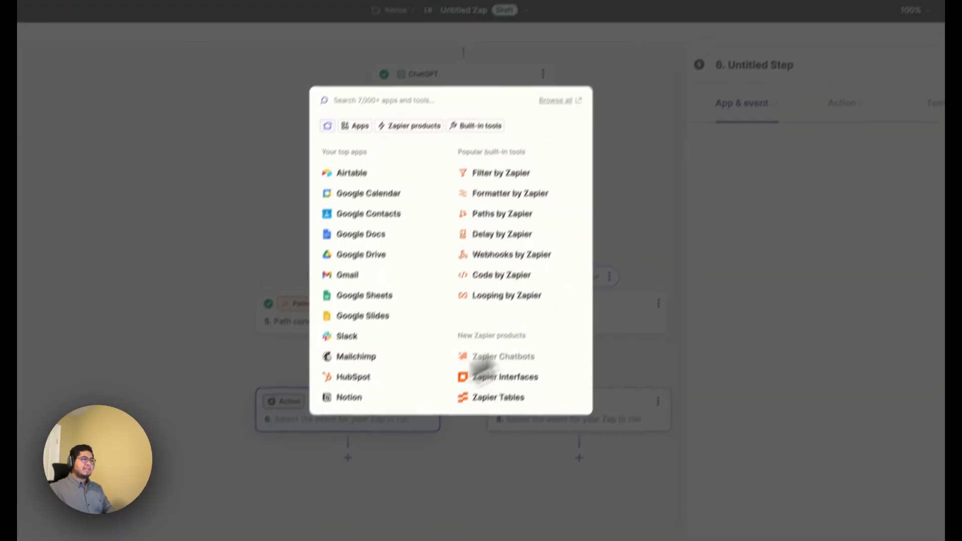
text(Airtab)
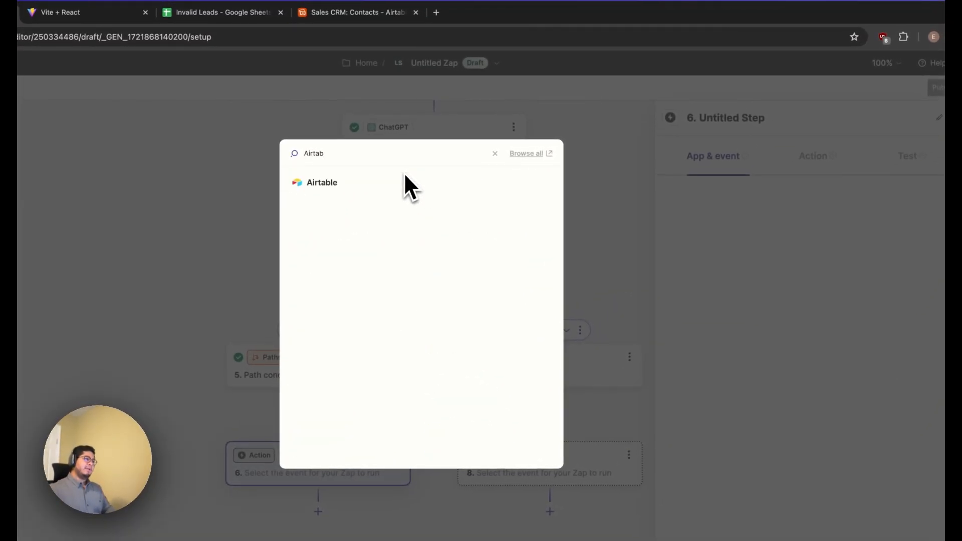
click(370, 184)
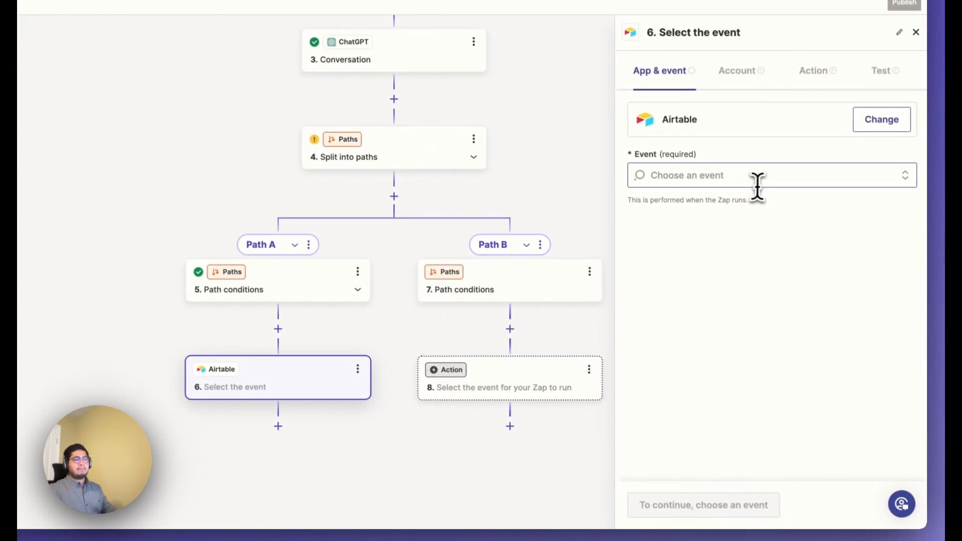
click(779, 218)
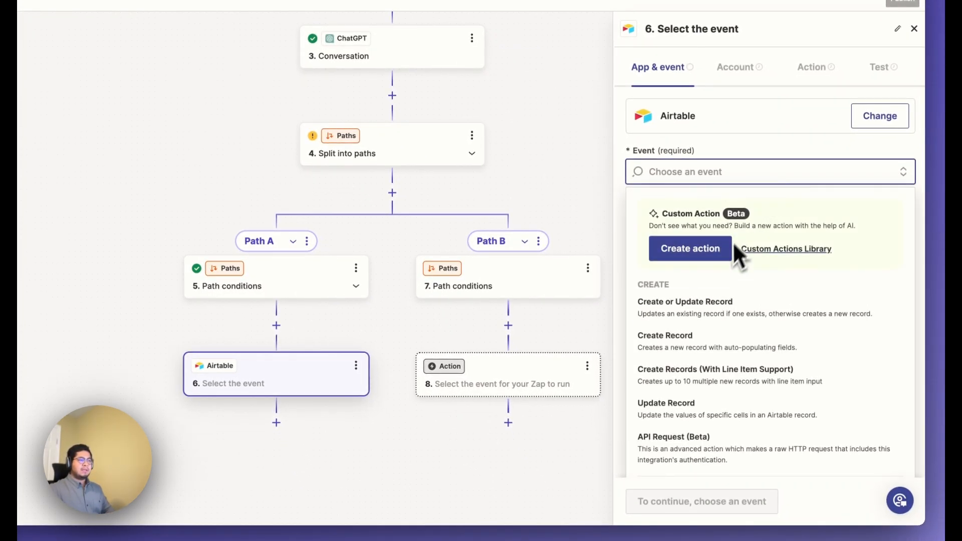
click(722, 353)
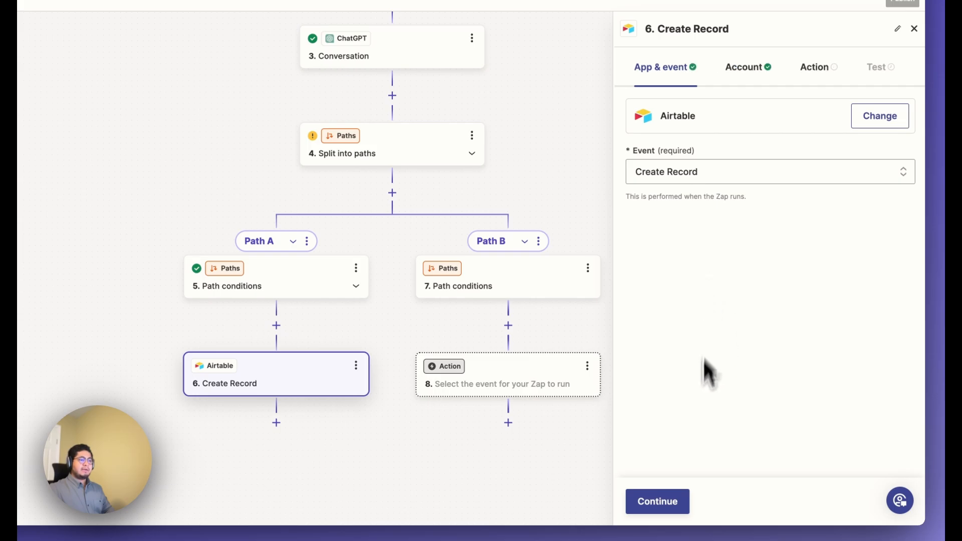
click(669, 499)
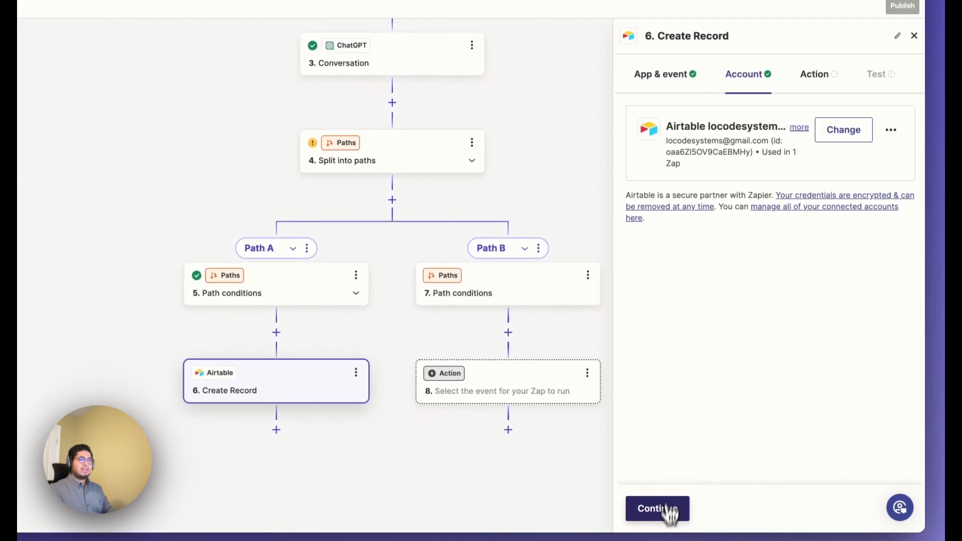
click(666, 503)
Choose the Sales CRM base and the Contacts table for the Airtable record.
click(683, 169)
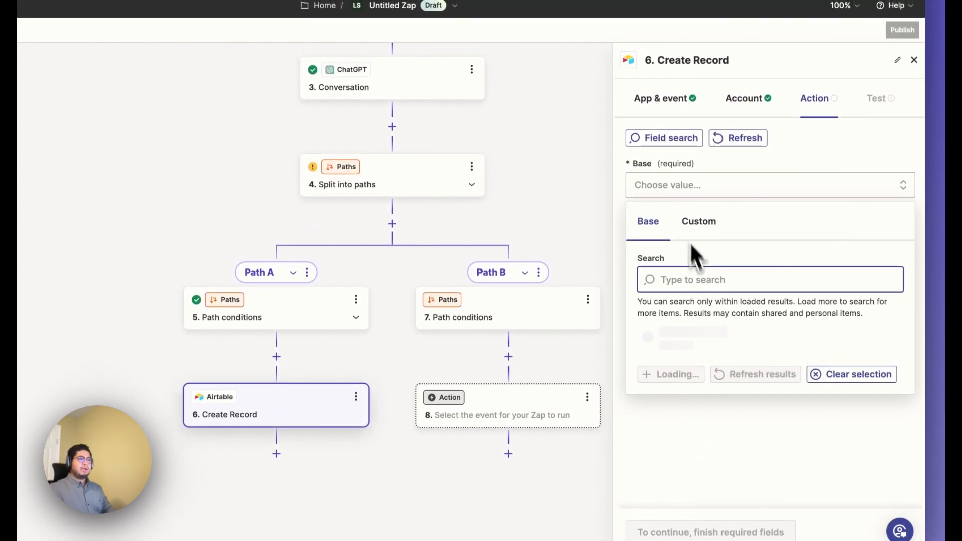
click(701, 379)
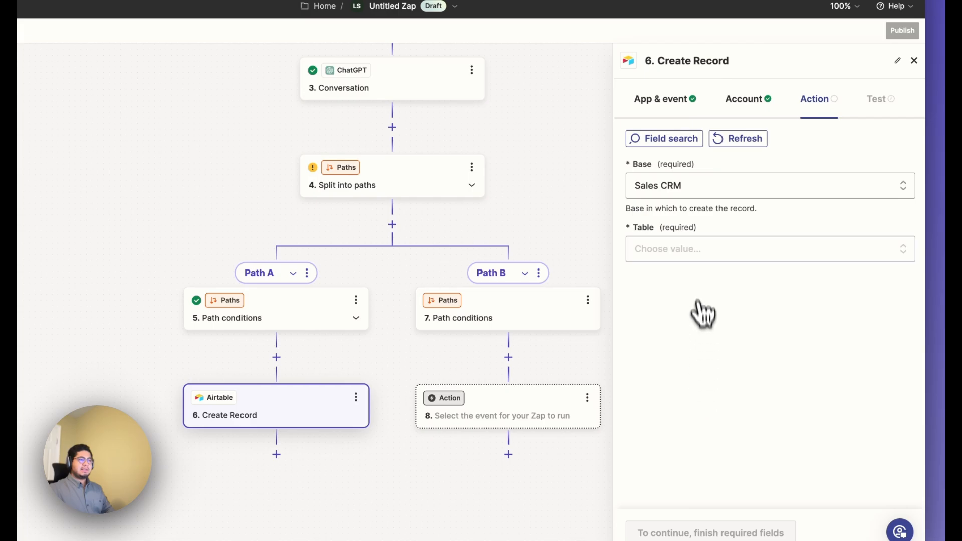
click(693, 267)
scroll(717, 417, down, 3)
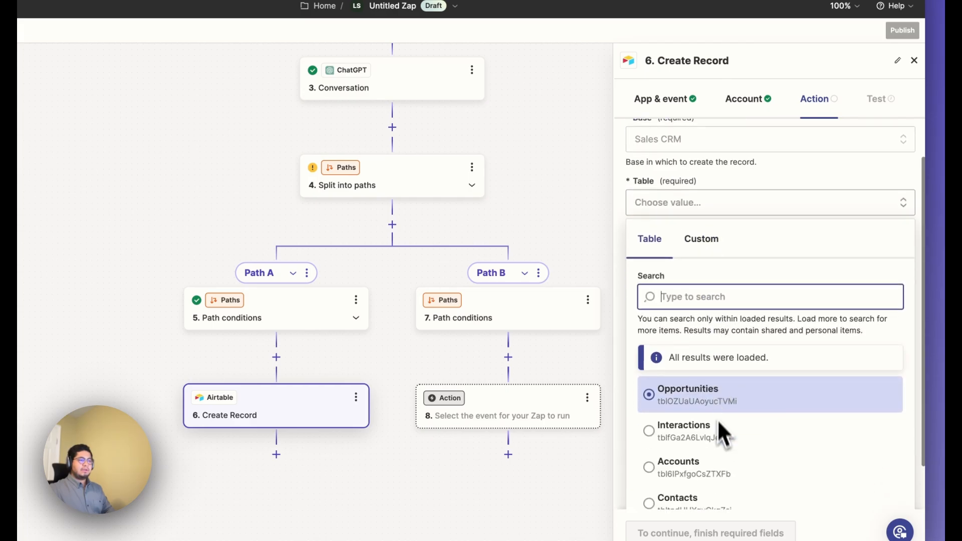
click(721, 454)
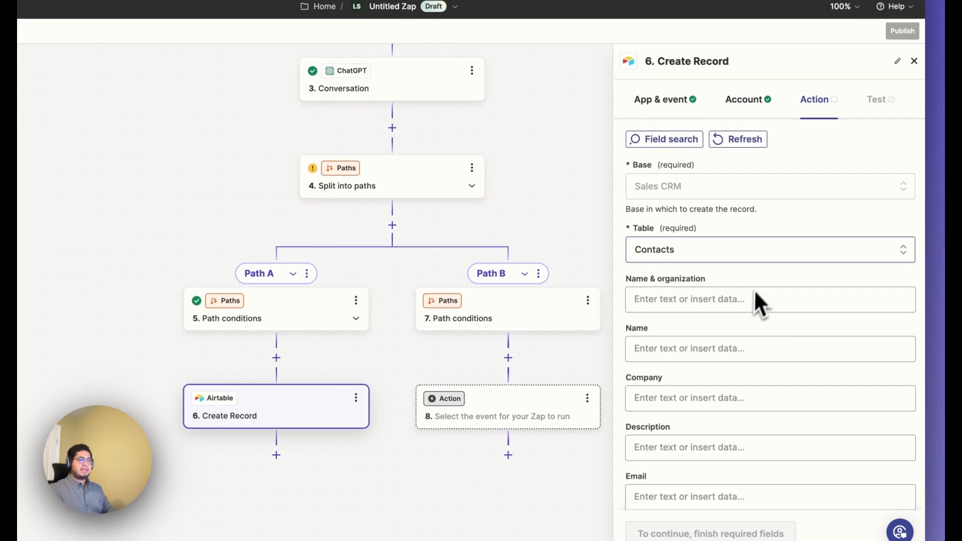
scroll(729, 389, down, 2)
click(674, 228)
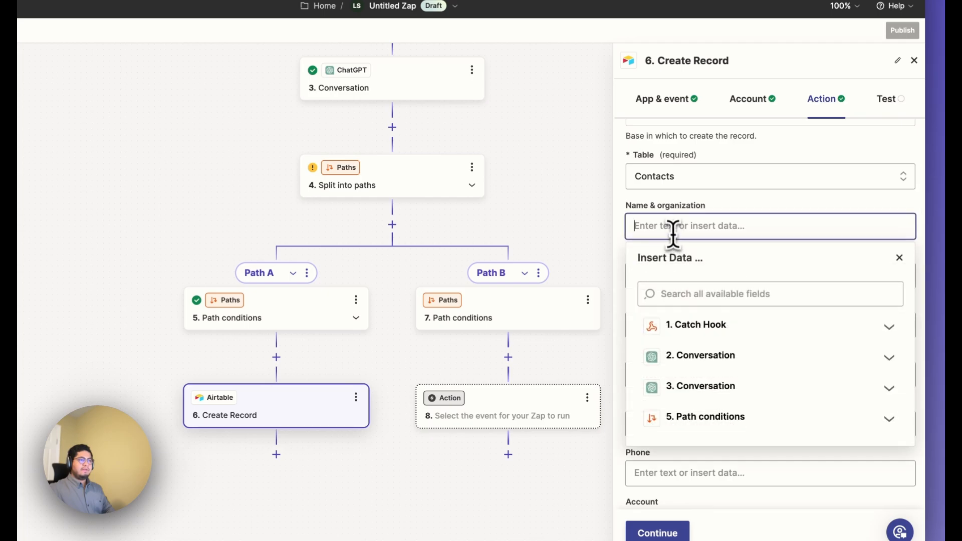
click(717, 330)
scroll(730, 345, down, 1)
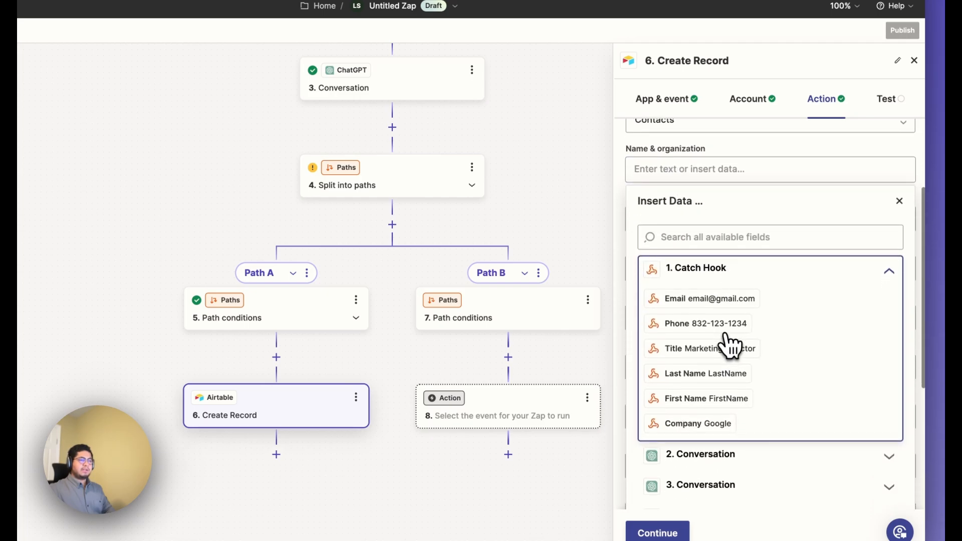
click(758, 399)
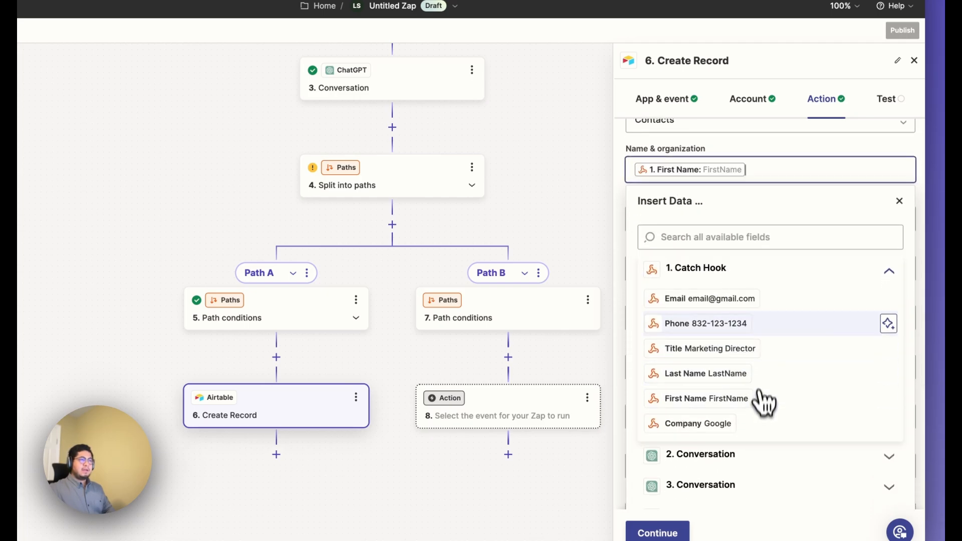
key(BackSpace)
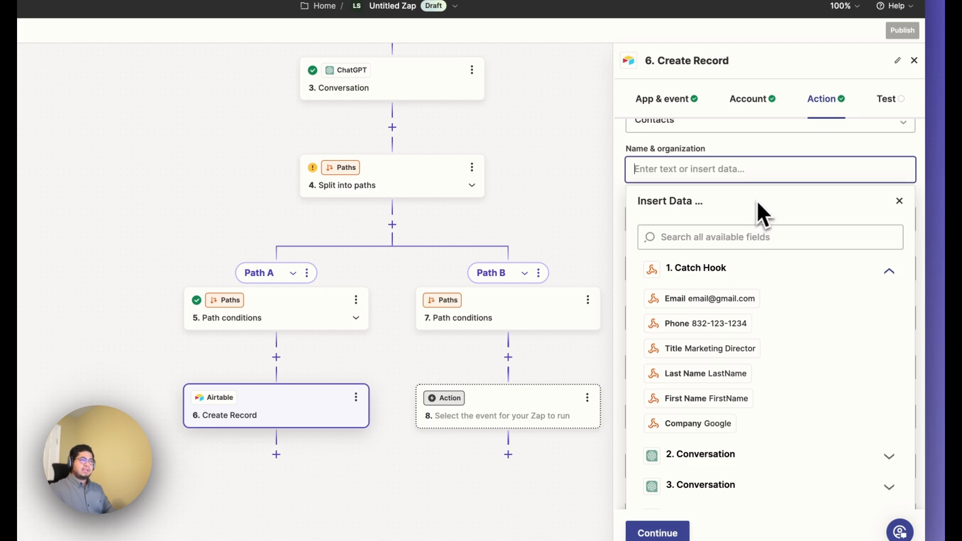
click(768, 152)
Map the Name field of the Airtable record to the First Name and Last Name values from the Catch Hook step.
click(706, 218)
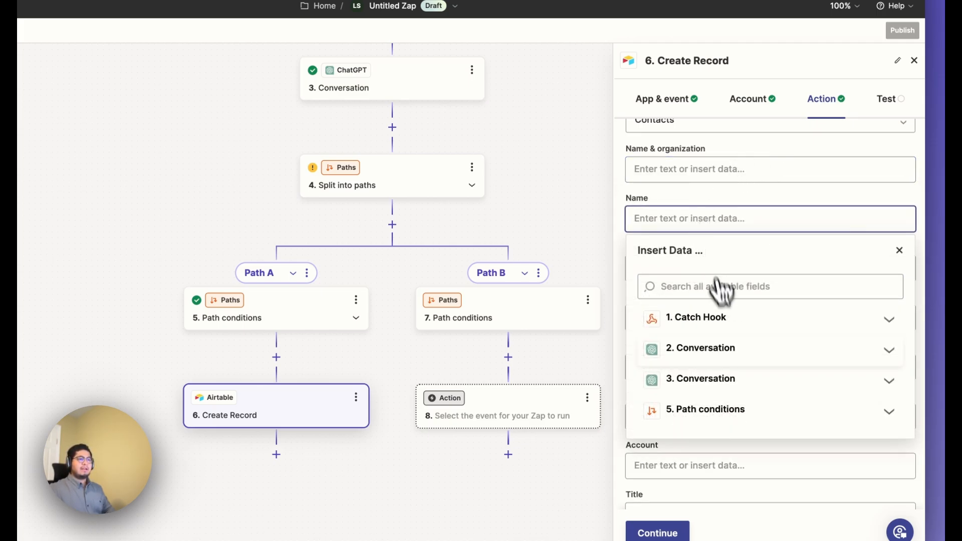
click(712, 331)
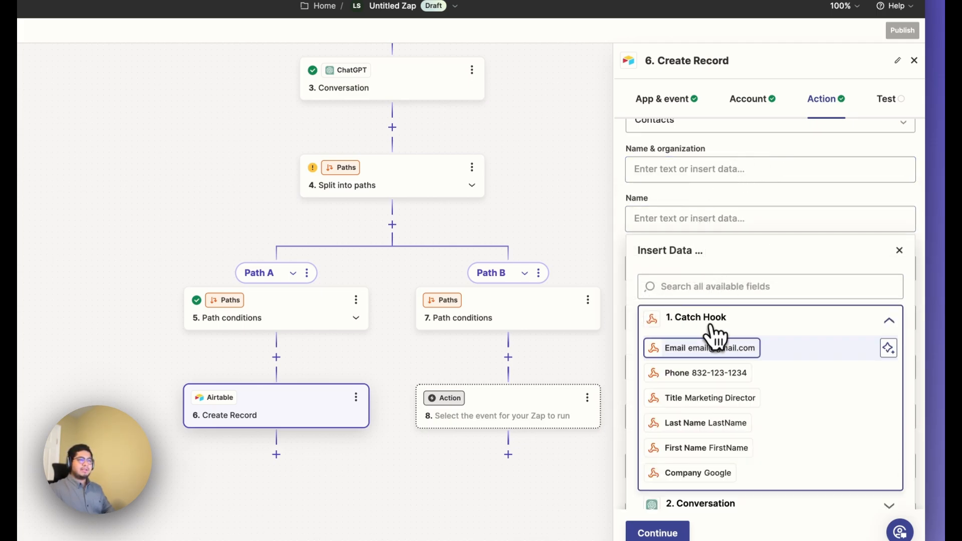
click(762, 448)
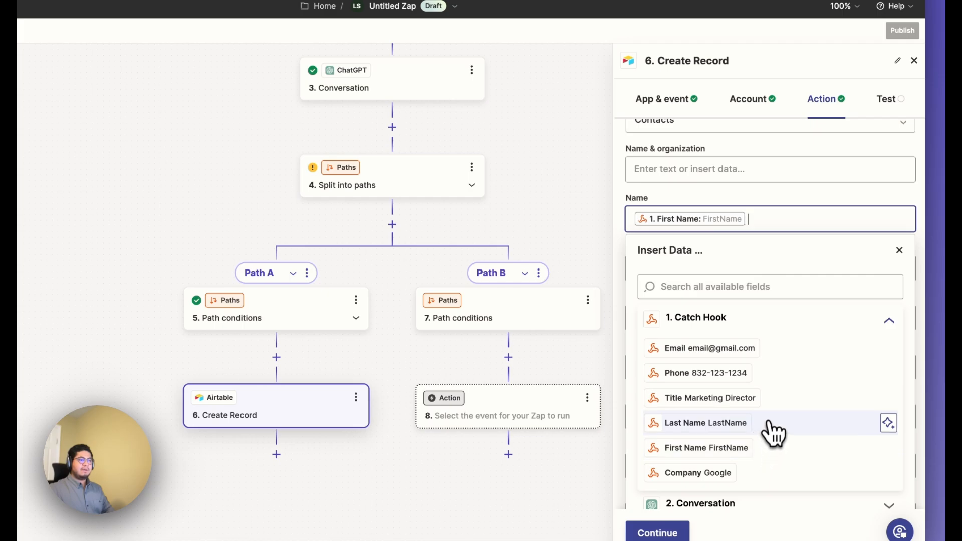
click(766, 195)
Map the Company field of the Airtable record to the Company value from the Catch Hook step.
scroll(766, 194, down, 1)
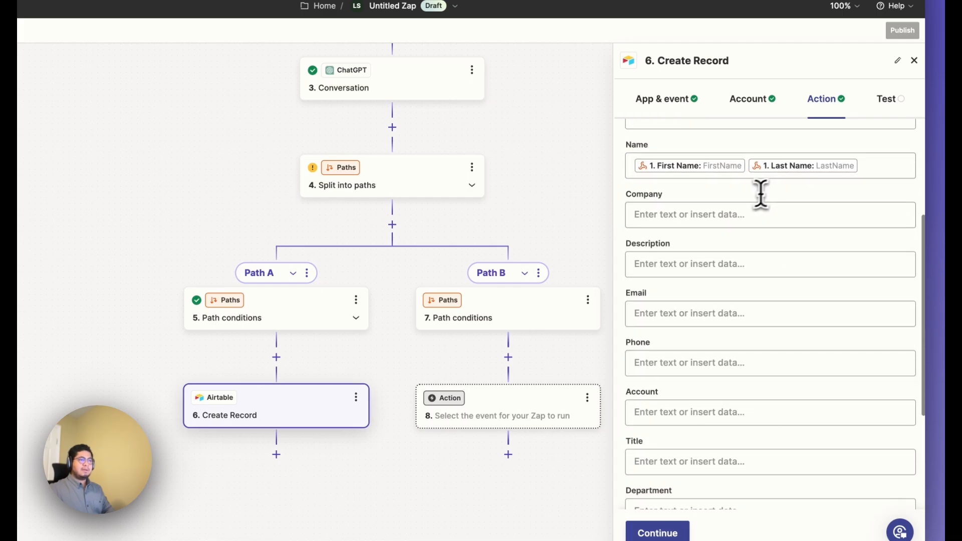
click(699, 216)
click(711, 315)
scroll(709, 327, down, 1)
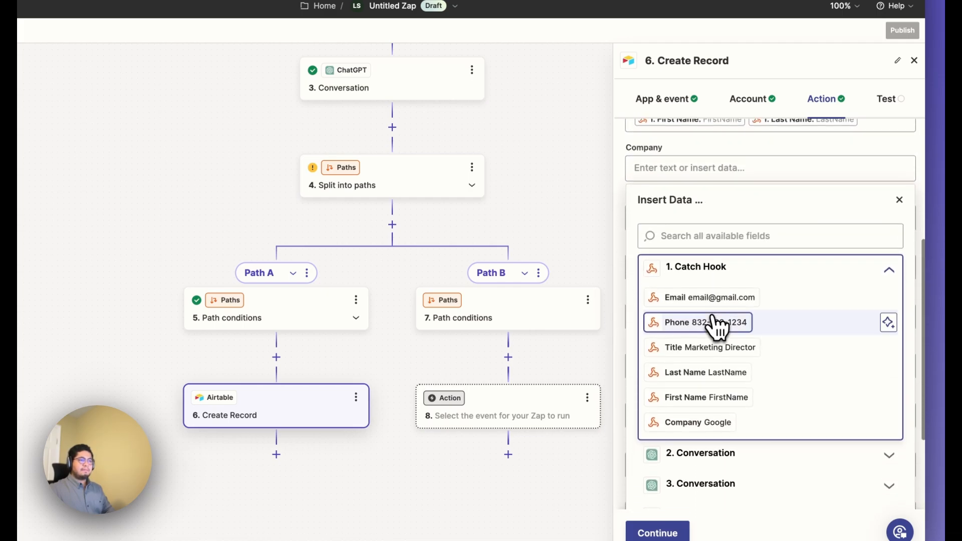
click(741, 424)
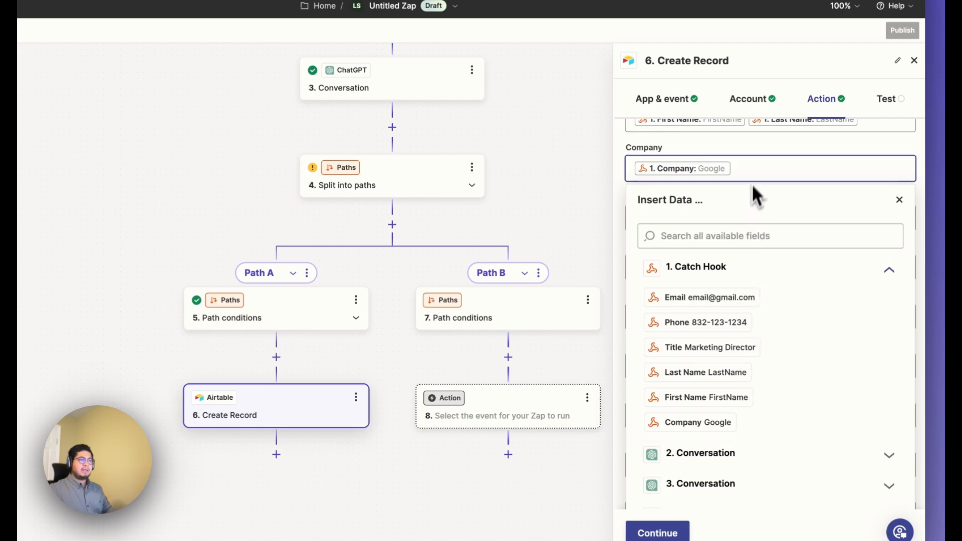
click(755, 161)
click(717, 193)
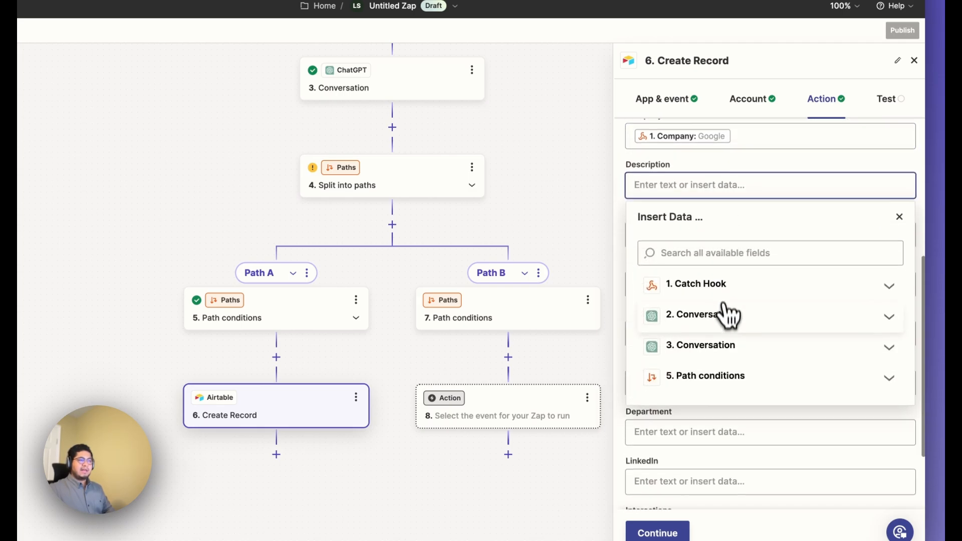
click(727, 377)
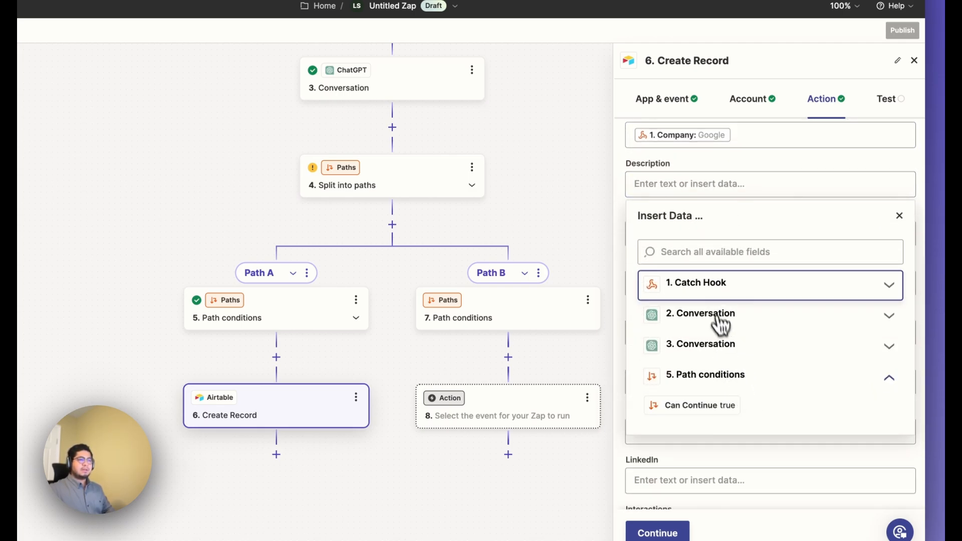
click(713, 292)
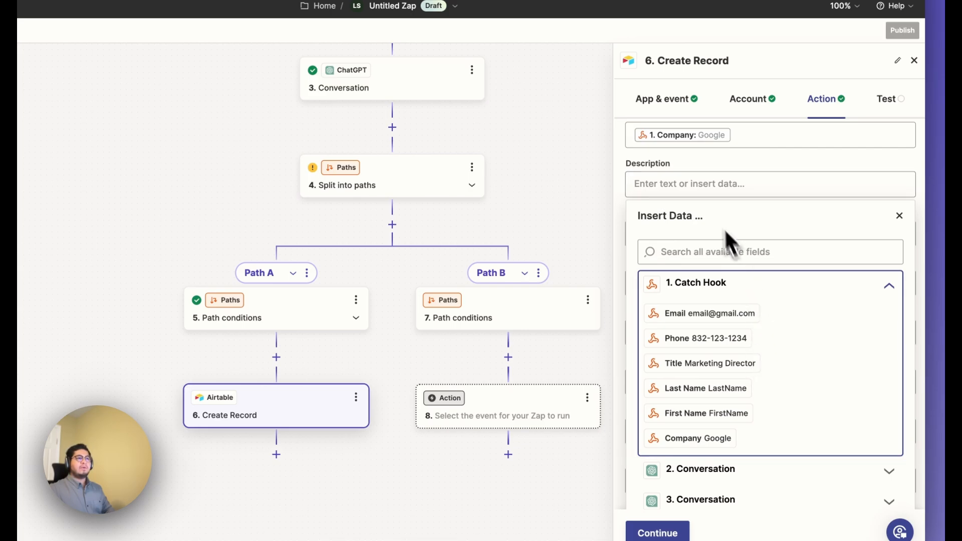
click(684, 163)
Map the record's Email and Phone fields to the matching Email and Phone values from the Catch Hook step.
click(709, 228)
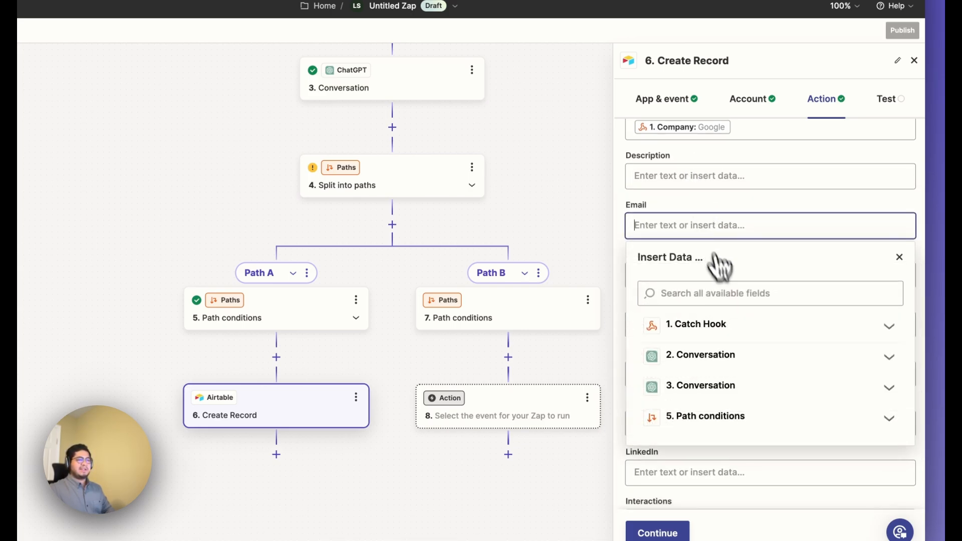
click(741, 335)
click(770, 351)
click(668, 194)
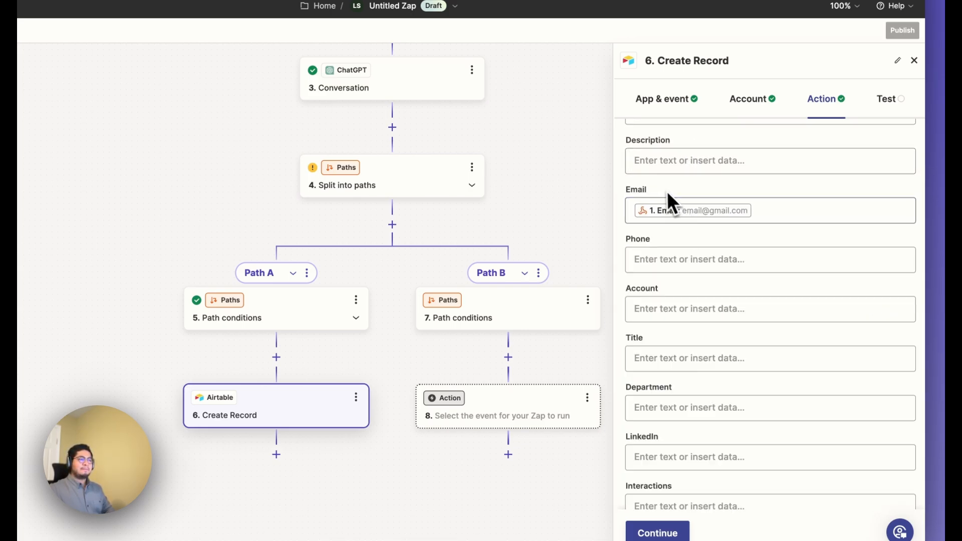
click(663, 257)
click(726, 353)
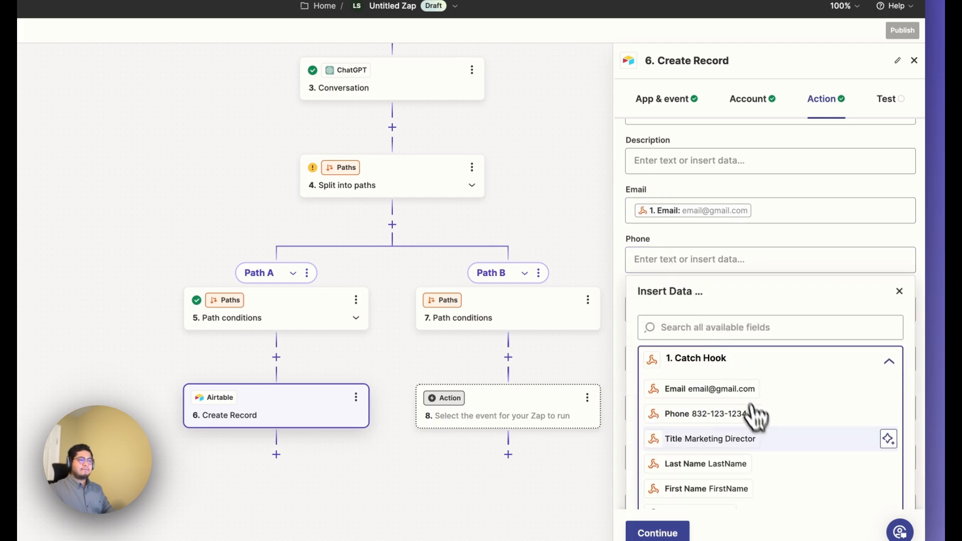
click(691, 229)
Map the Title field of the Airtable record to the Title value from the Catch Hook step.
scroll(691, 230, down, 1)
click(662, 296)
click(754, 401)
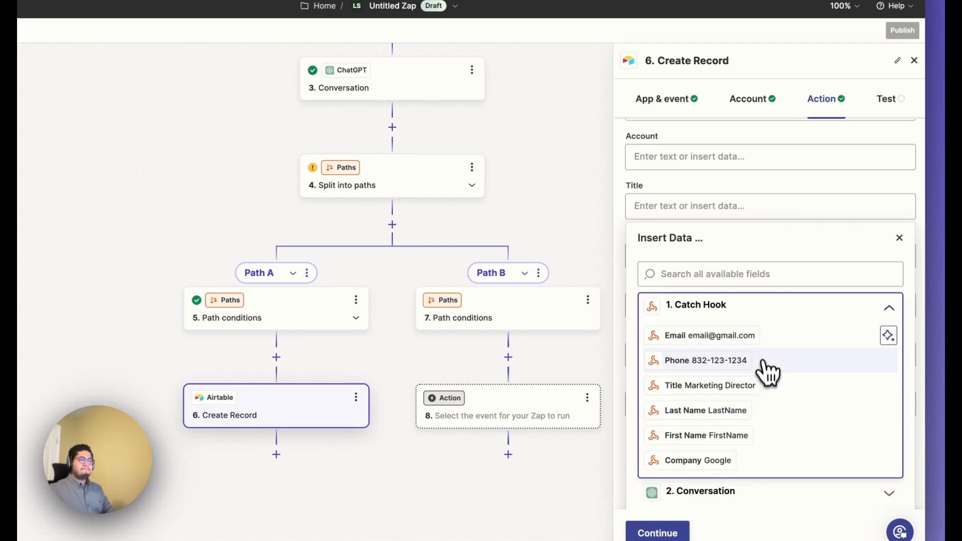
click(777, 394)
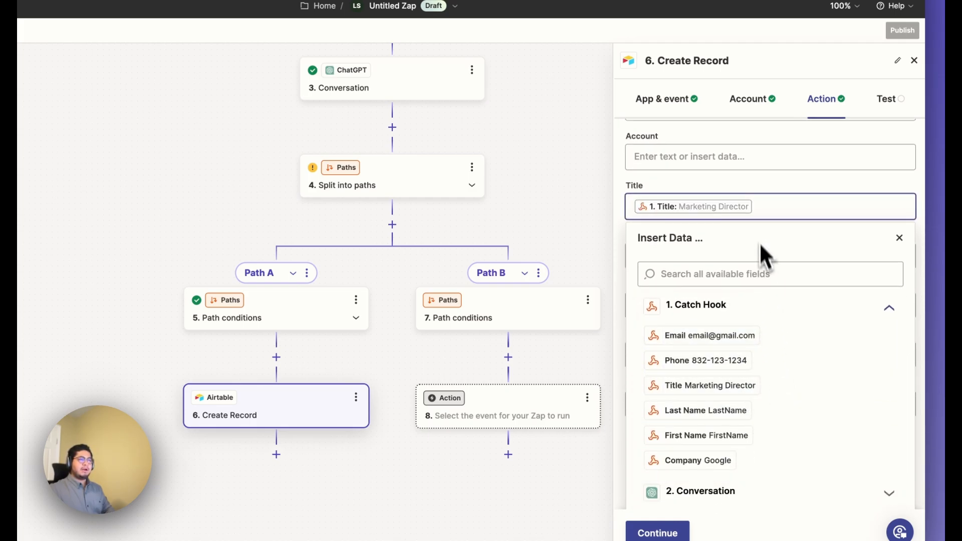
click(748, 207)
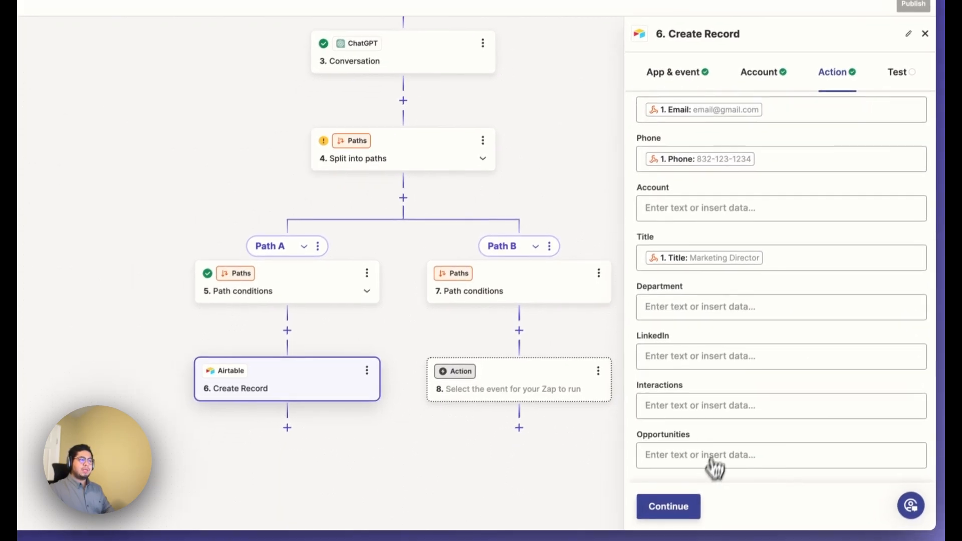
Test the Create Record step, check the new record in Airtable's Contacts table, and return to the Zap in Zapier.
click(692, 507)
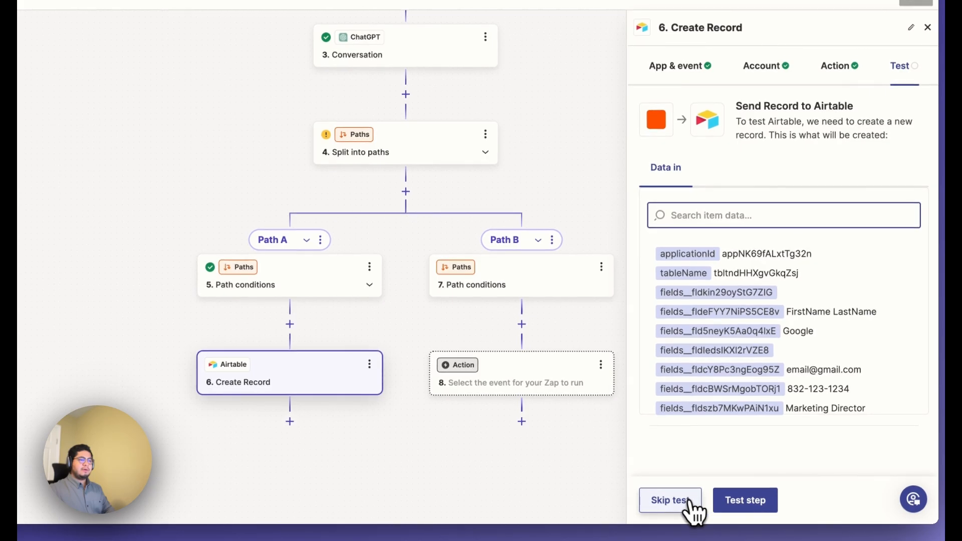
click(722, 512)
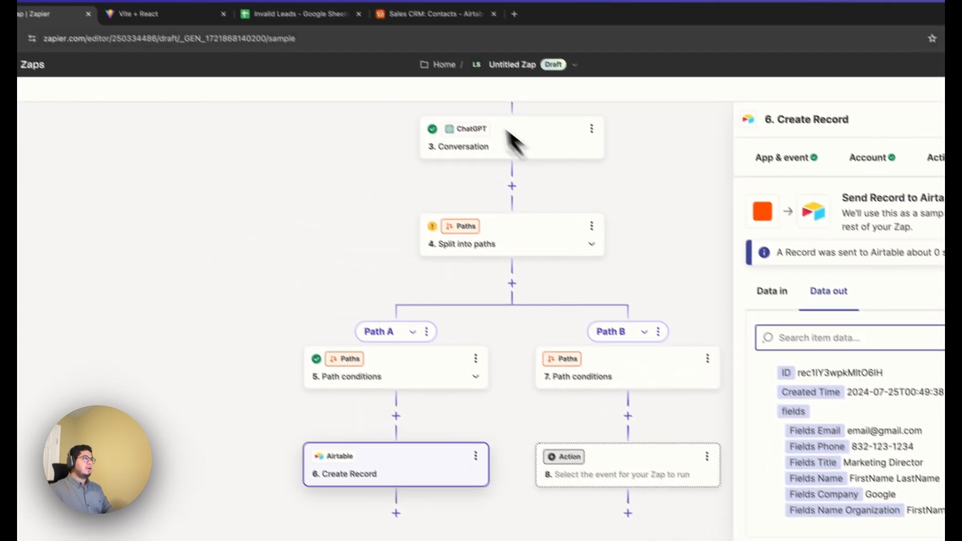
click(419, 33)
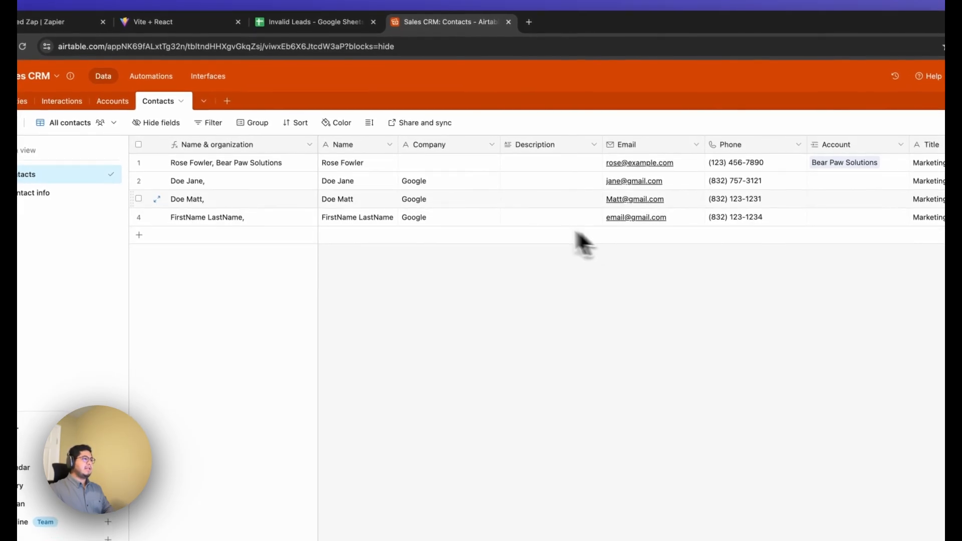
click(92, 29)
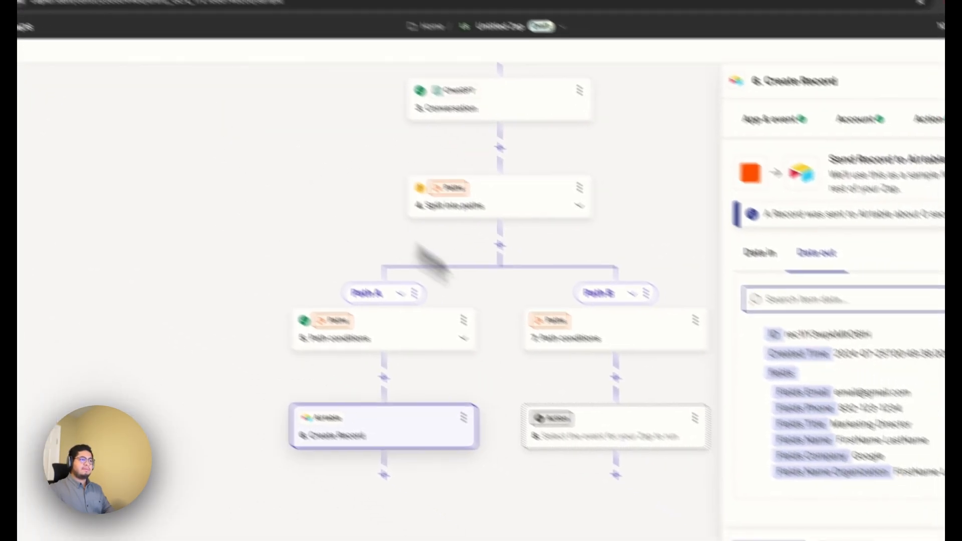
Open Path B's conditions and choose the Reply field of the phone-checking ChatGPT step as its rule's field.
click(506, 301)
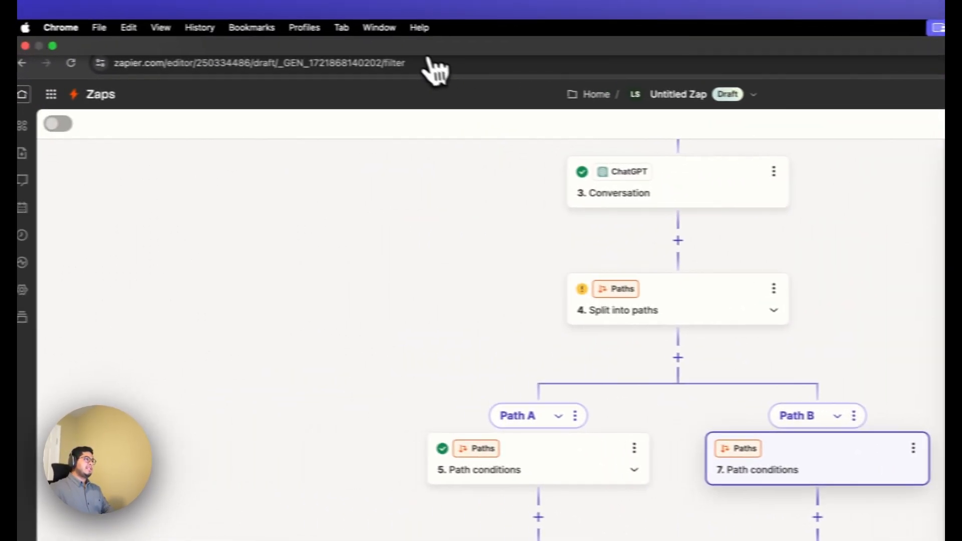
click(426, 39)
click(126, 40)
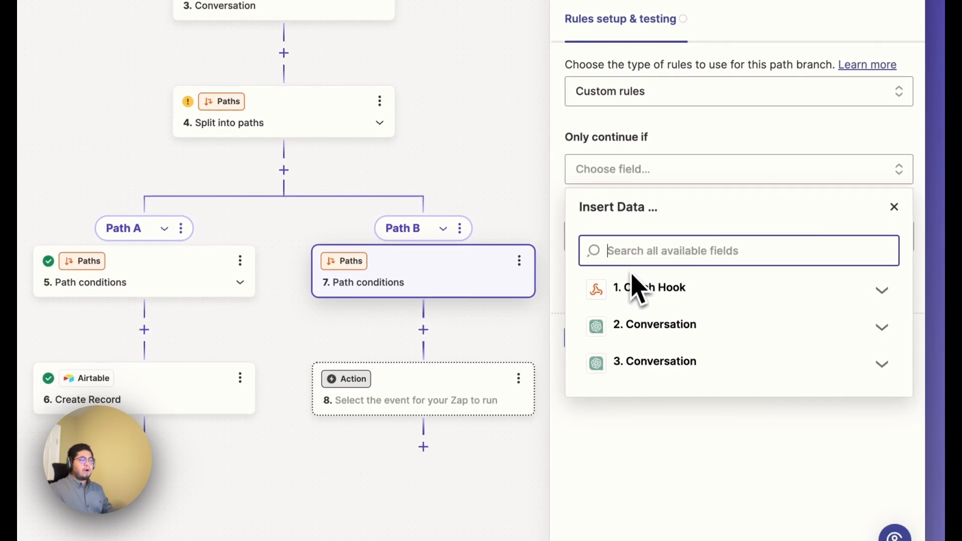
click(684, 326)
scroll(741, 378, down, 5)
scroll(744, 381, down, 3)
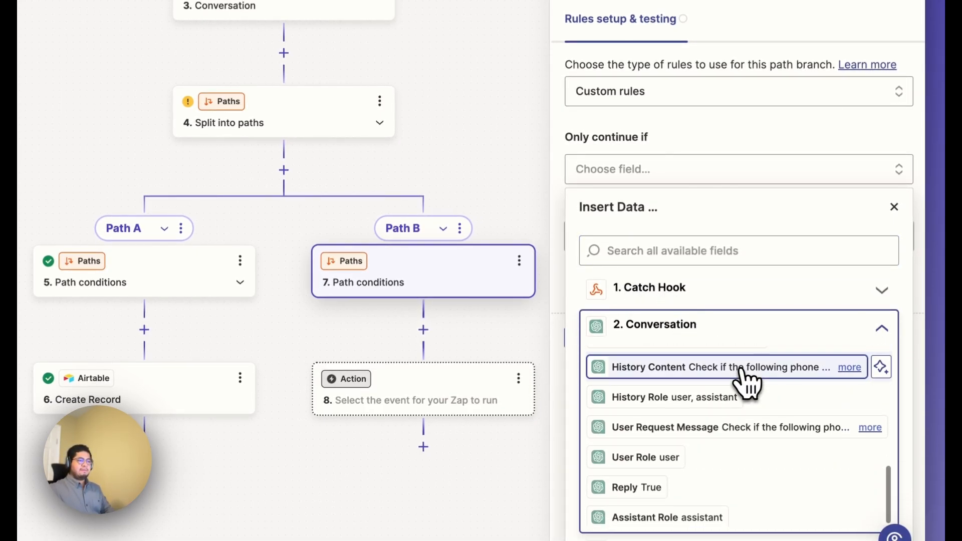
click(713, 493)
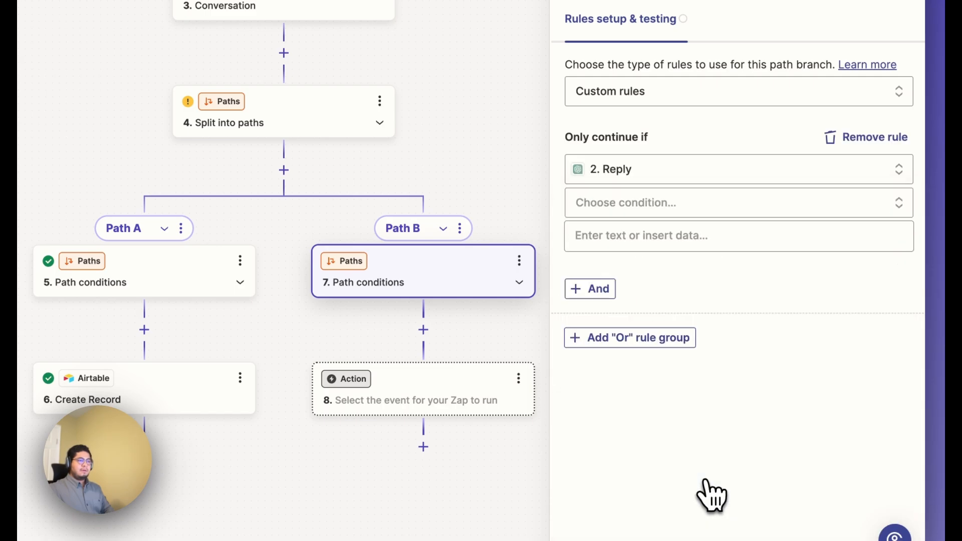
Set Path B's first rule condition to (Text) Exactly matches with the value False.
click(646, 208)
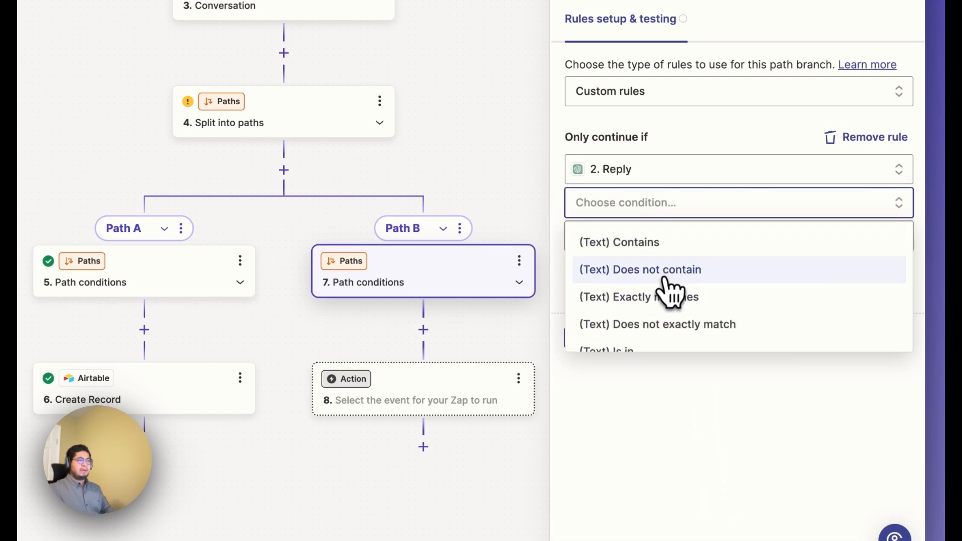
click(660, 299)
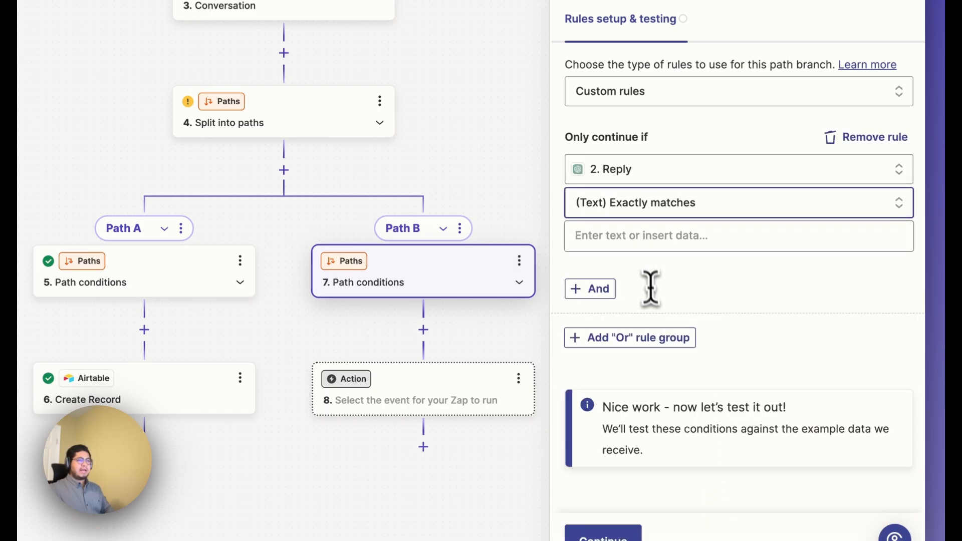
click(636, 244)
text(False)
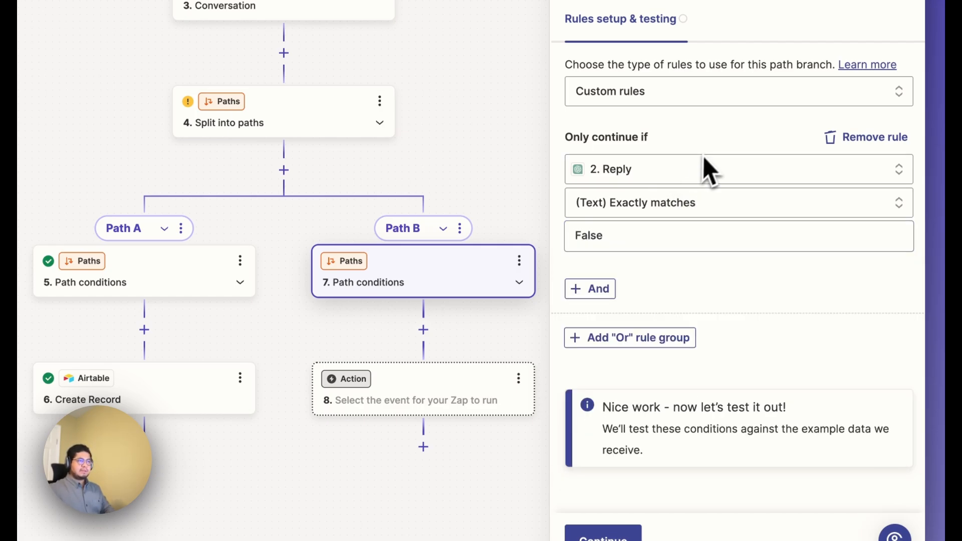
Add an "Or" rule group to Path B and choose the Reply field of the email-checking ChatGPT step.
click(632, 338)
click(642, 370)
click(654, 462)
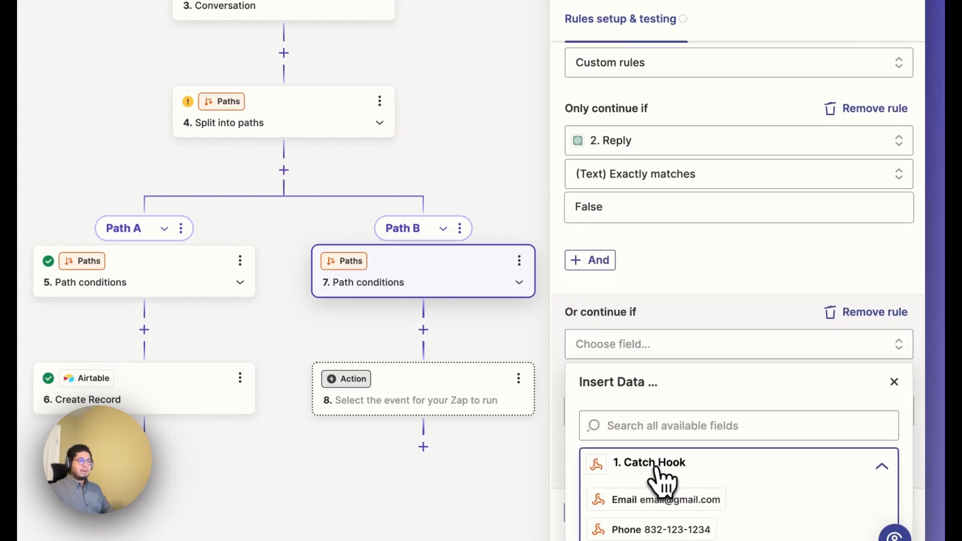
click(672, 535)
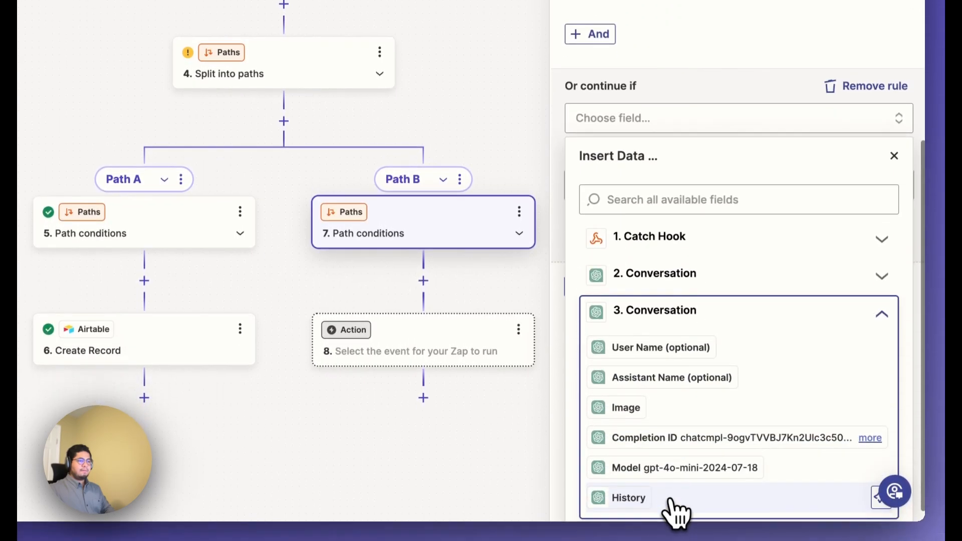
scroll(677, 466, down, 8)
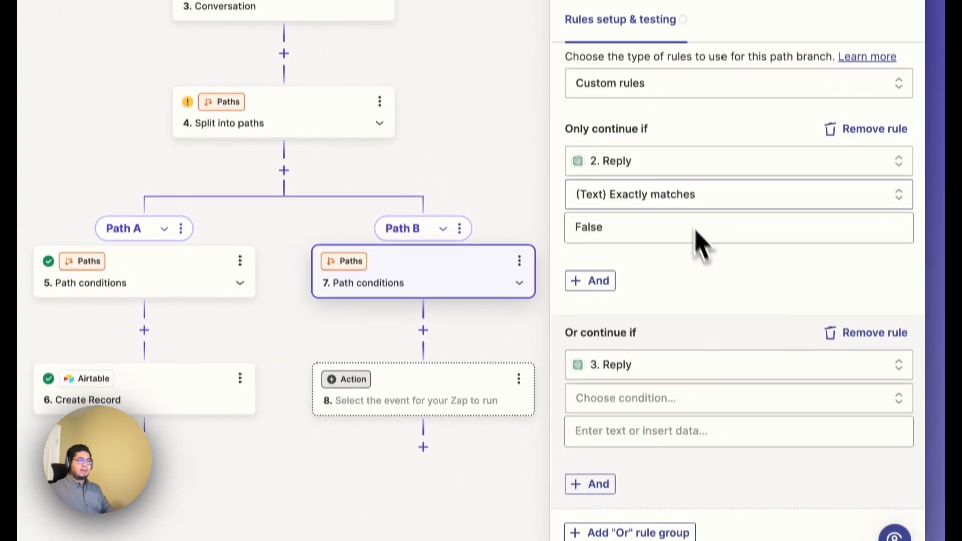
Set the "Or" rule's condition to (Text) Exactly matches with the value False.
click(648, 176)
click(669, 96)
click(644, 420)
click(676, 456)
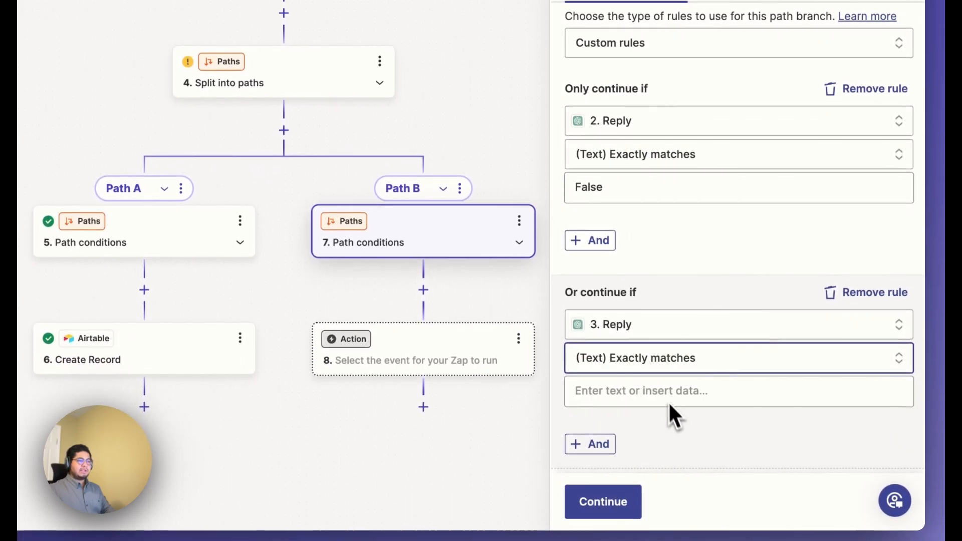
click(652, 391)
text(Fa)
click(670, 277)
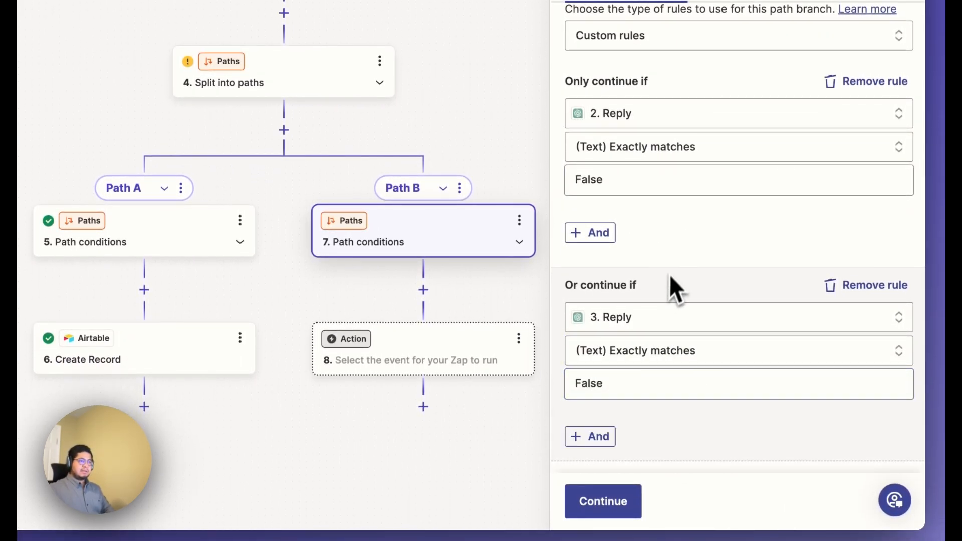
Test Path B's rules against the sample data and review which items matched.
click(619, 503)
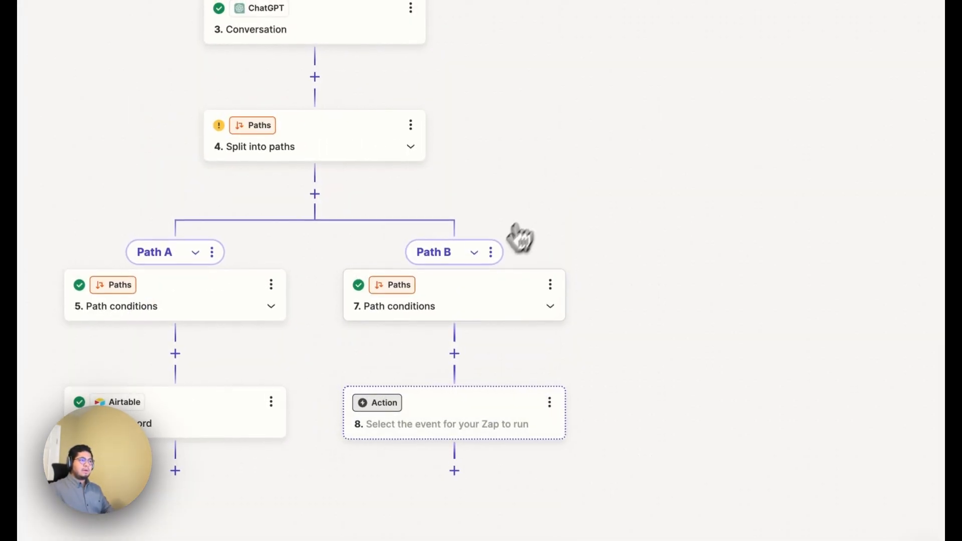
click(452, 311)
scroll(646, 386, down, 5)
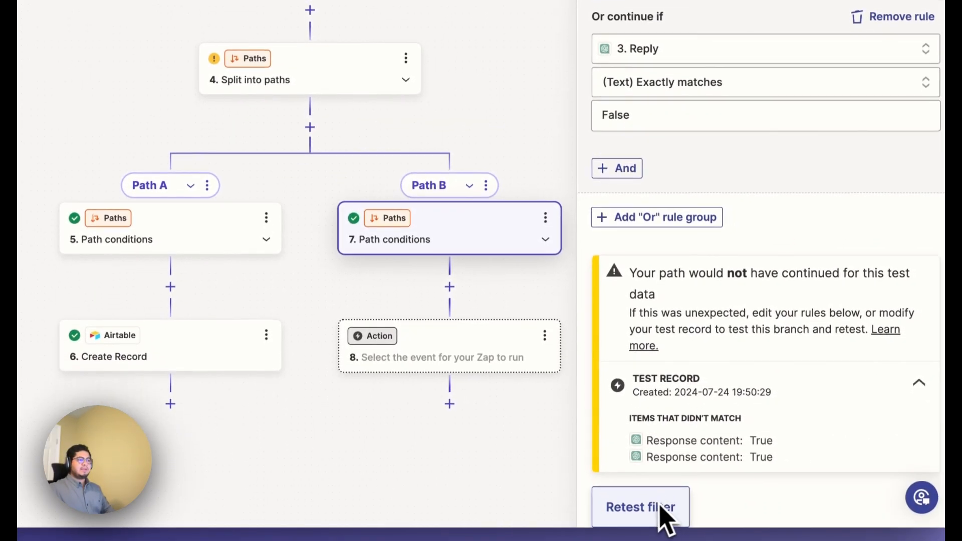
Set Path B's action to Google Sheets with the Create Spreadsheet Row event.
click(437, 352)
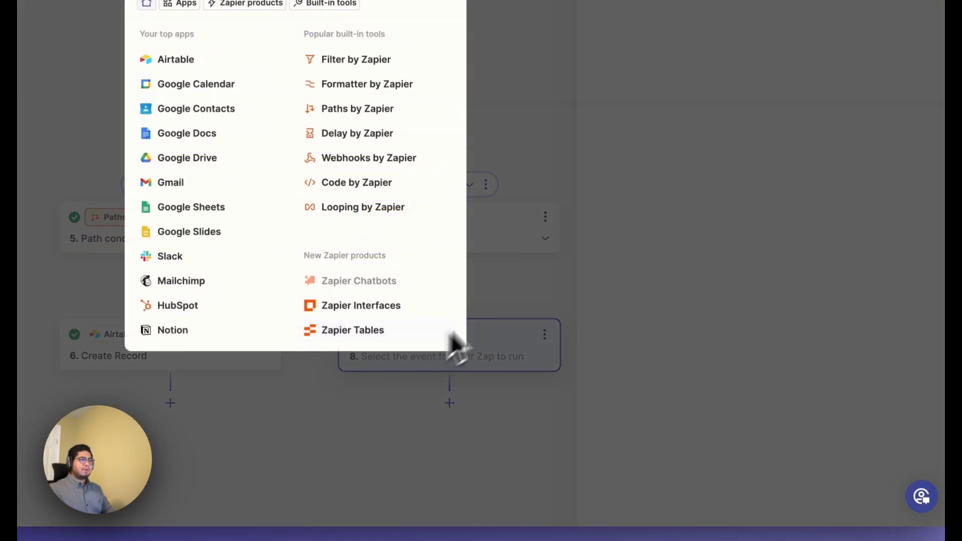
click(301, 346)
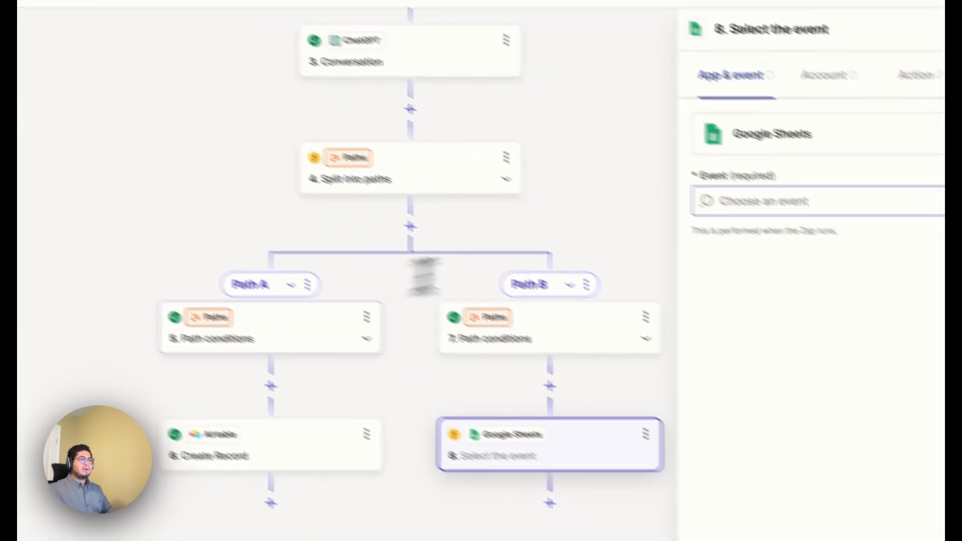
click(742, 216)
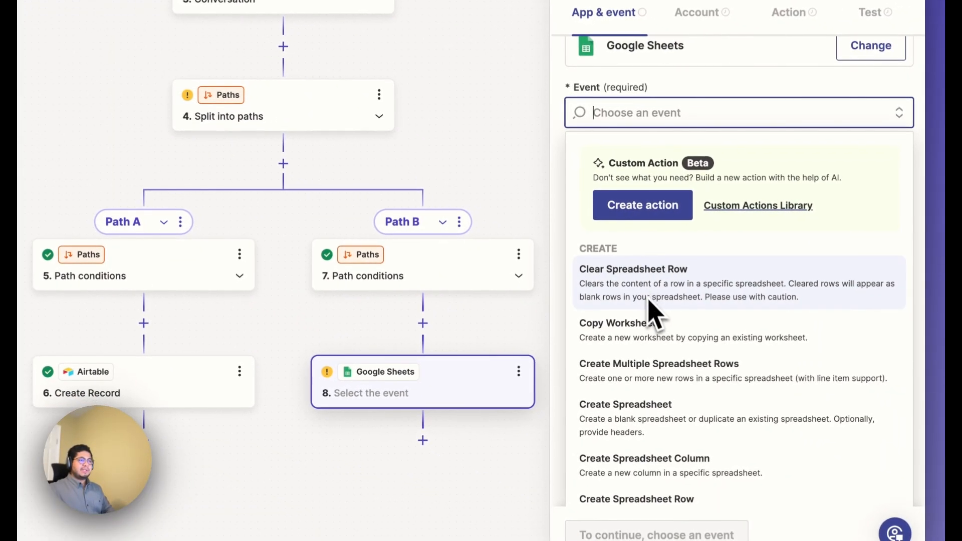
scroll(654, 326, down, 3)
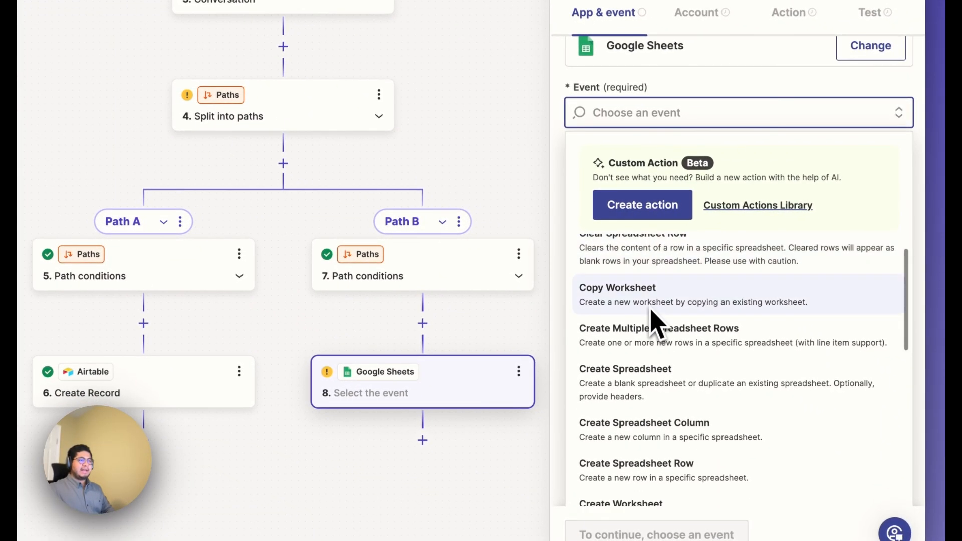
scroll(641, 403, down, 1)
click(650, 411)
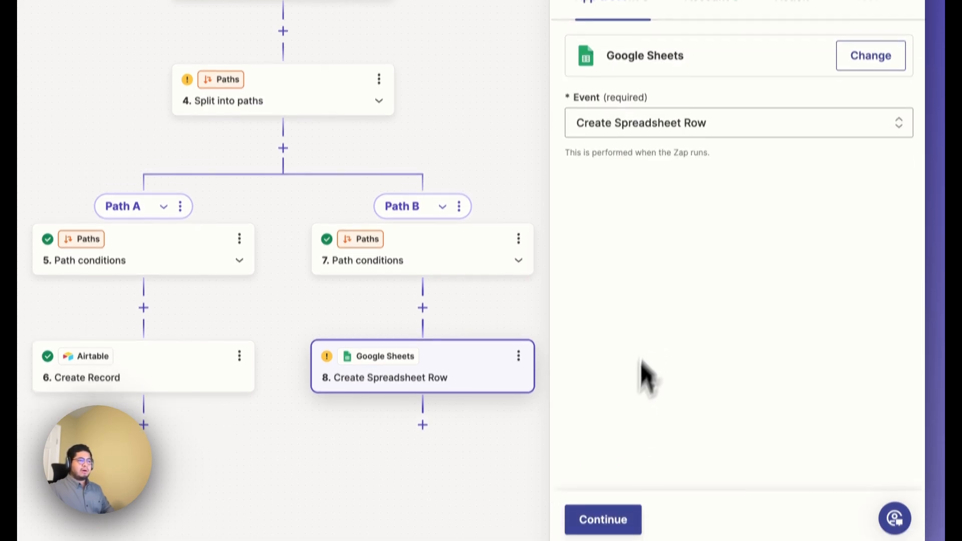
click(606, 534)
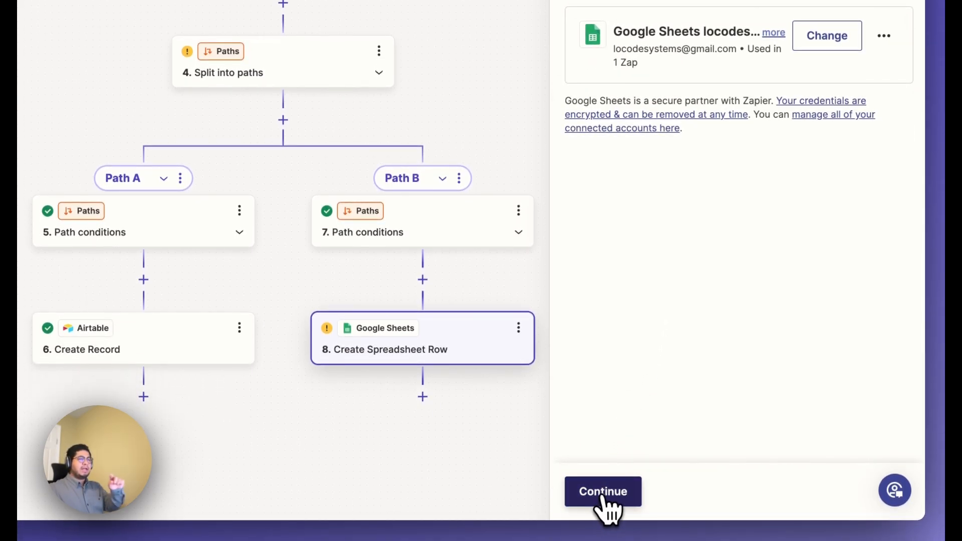
Keep the connected Google Sheets account and target Sheet1 of the Invalid Leads spreadsheet in My Google Drive.
click(604, 494)
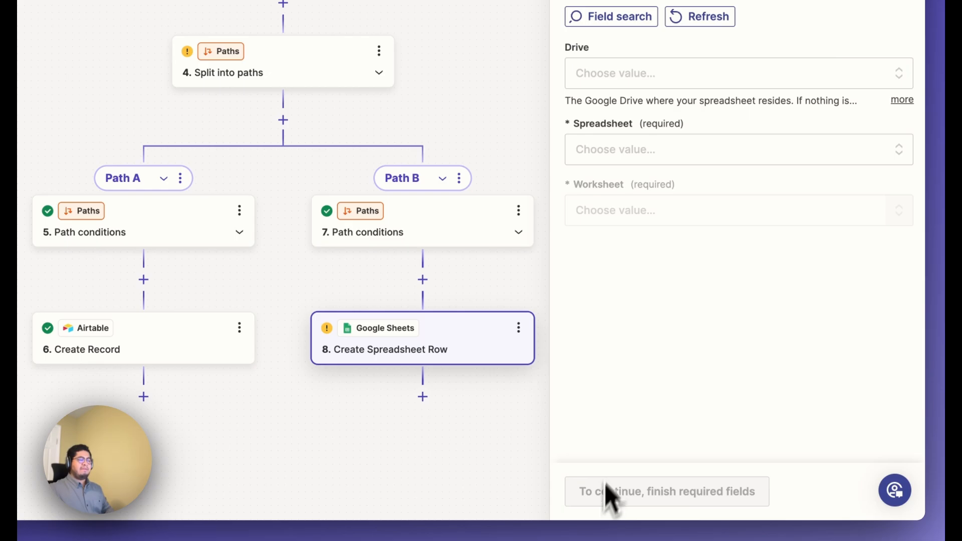
click(624, 76)
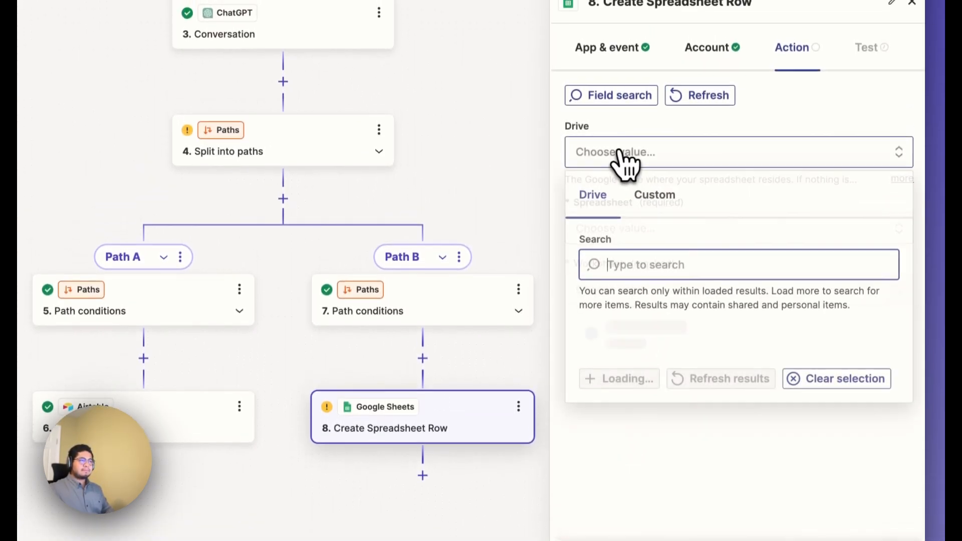
click(668, 362)
click(642, 241)
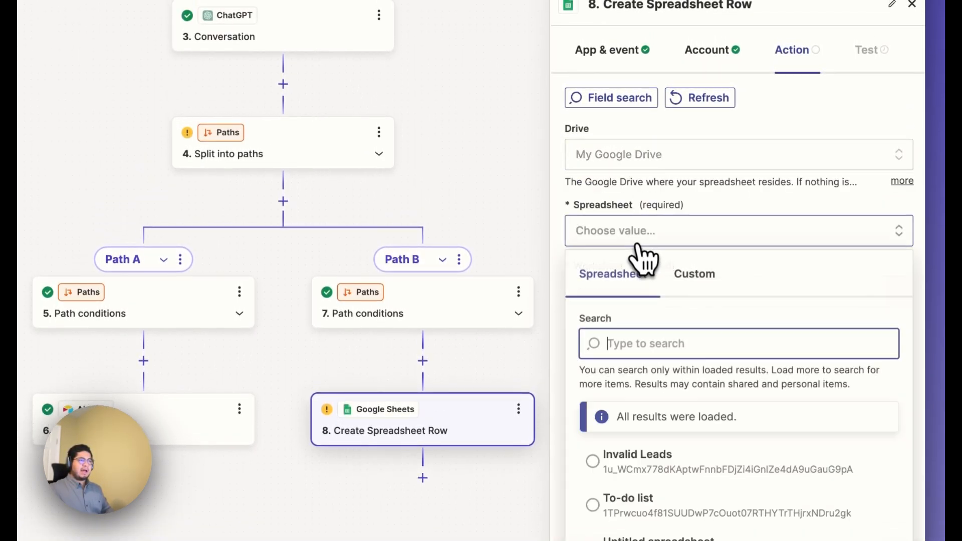
click(662, 456)
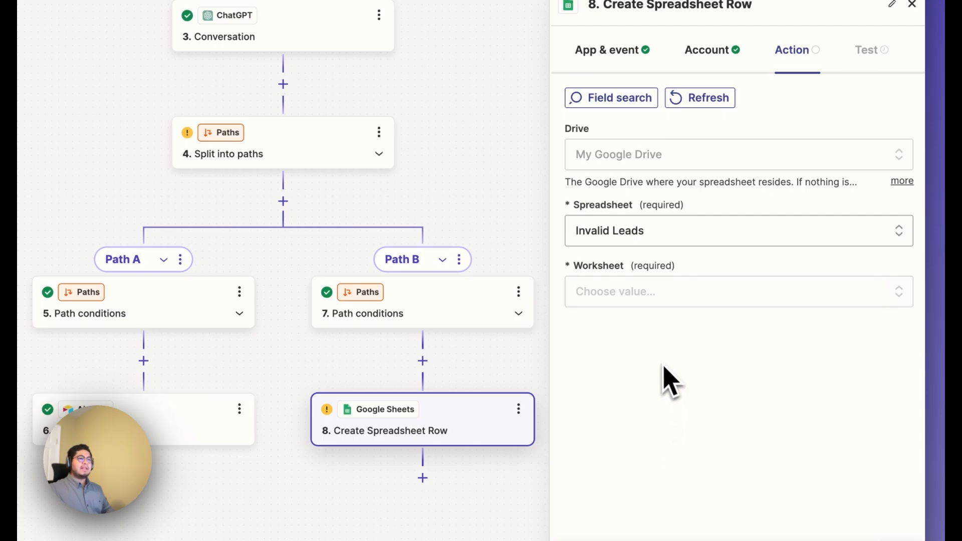
click(593, 296)
scroll(644, 416, down, 1)
click(649, 471)
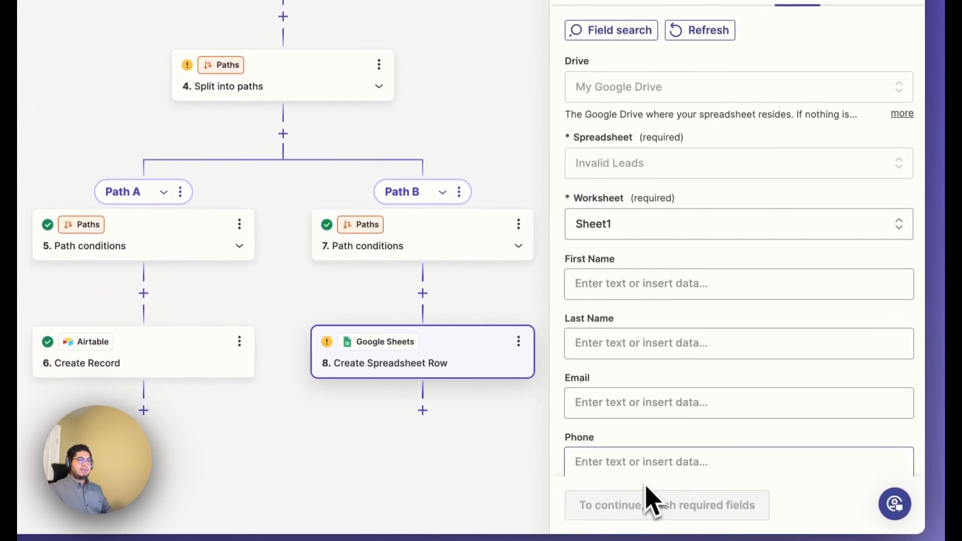
Map the sheet's First Name and Last Name columns to the matching Catch Hook fields.
scroll(679, 406, down, 2)
click(639, 186)
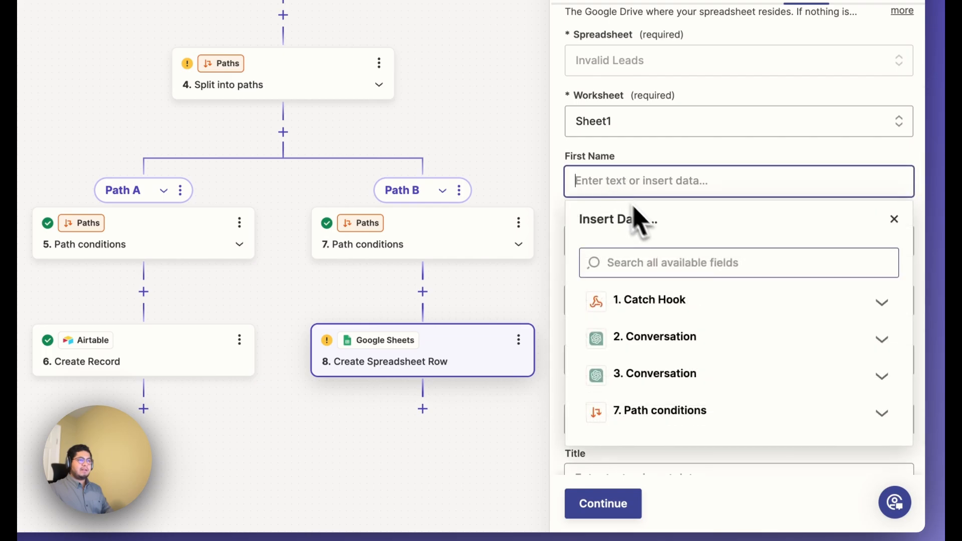
click(666, 300)
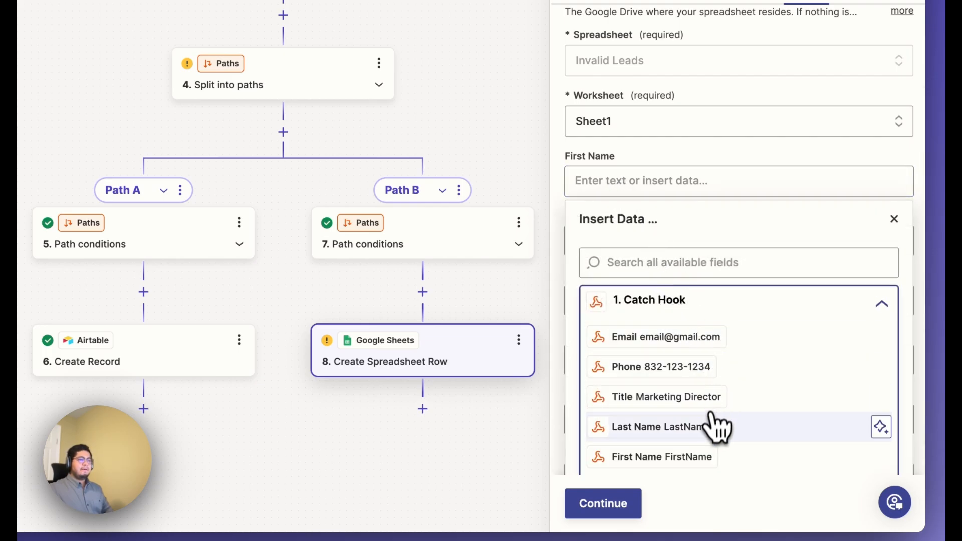
click(724, 458)
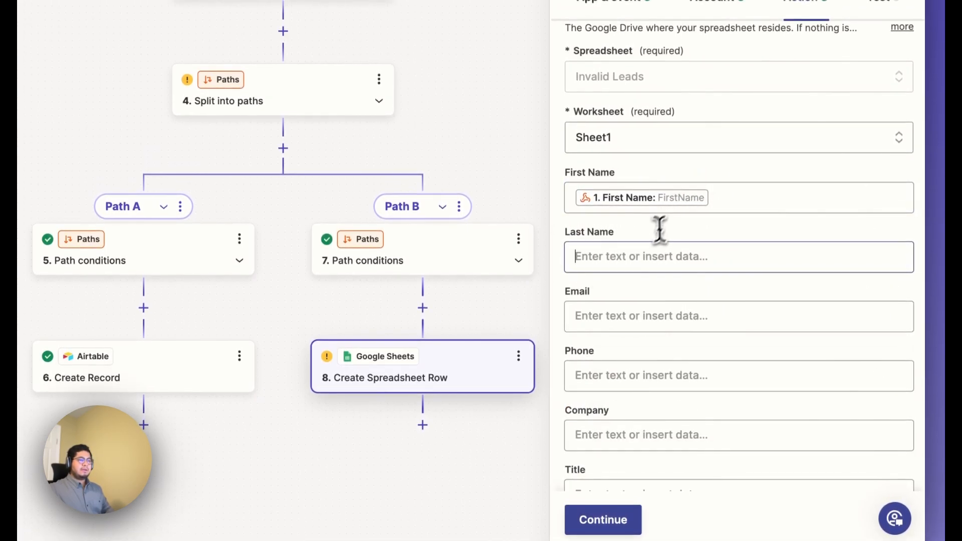
click(659, 253)
scroll(655, 361, down, 1)
click(669, 346)
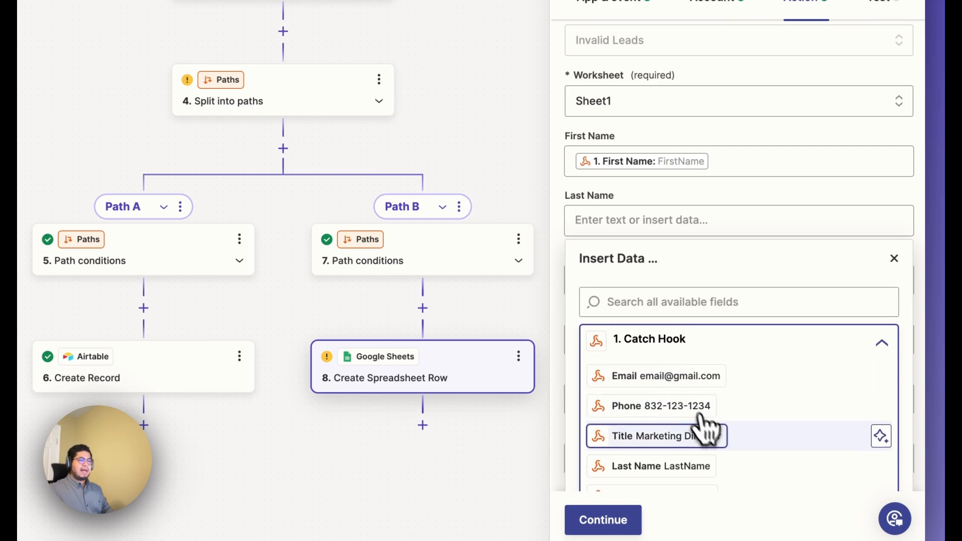
scroll(721, 446, down, 1)
click(730, 457)
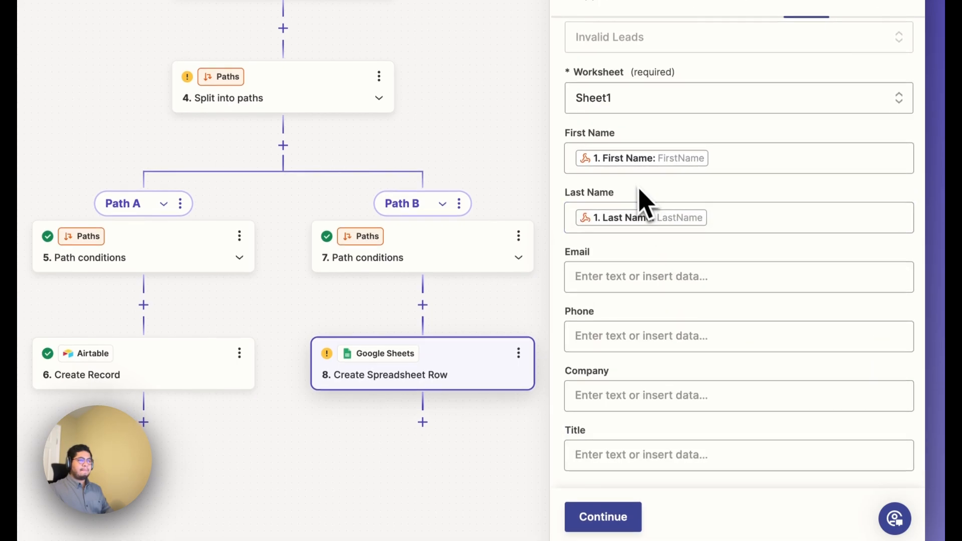
Map the sheet's Email and Phone columns to the Catch Hook Email and Phone fields.
click(625, 264)
click(699, 351)
scroll(704, 416, down, 1)
click(738, 372)
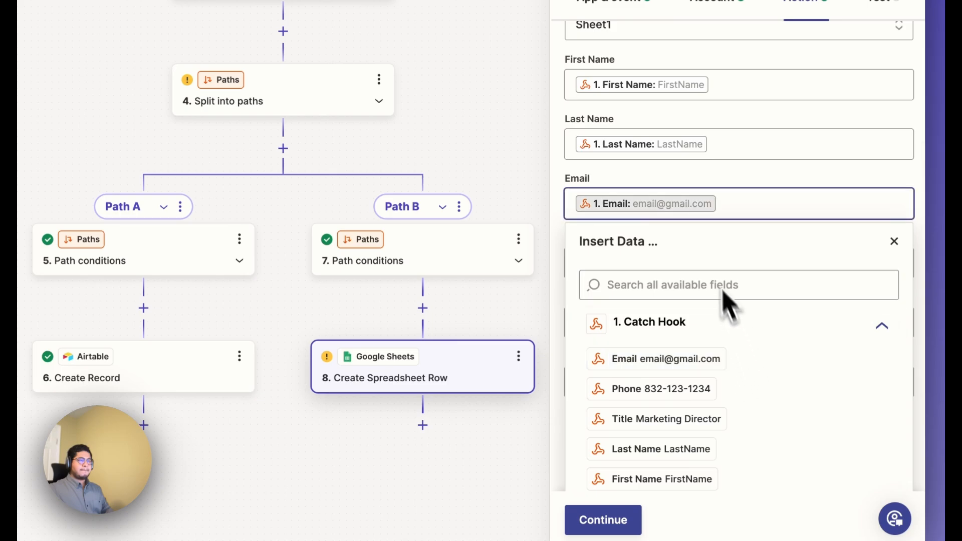
click(659, 182)
click(654, 340)
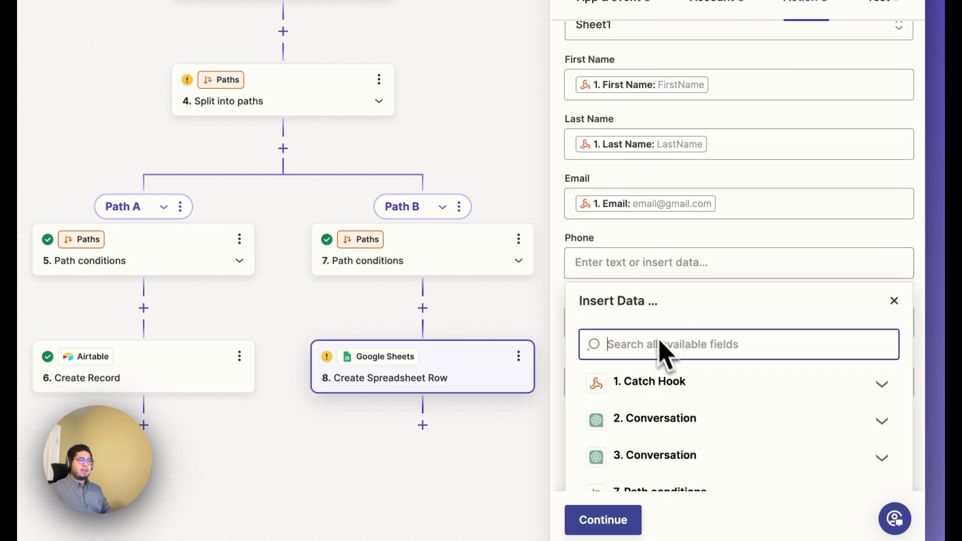
click(694, 388)
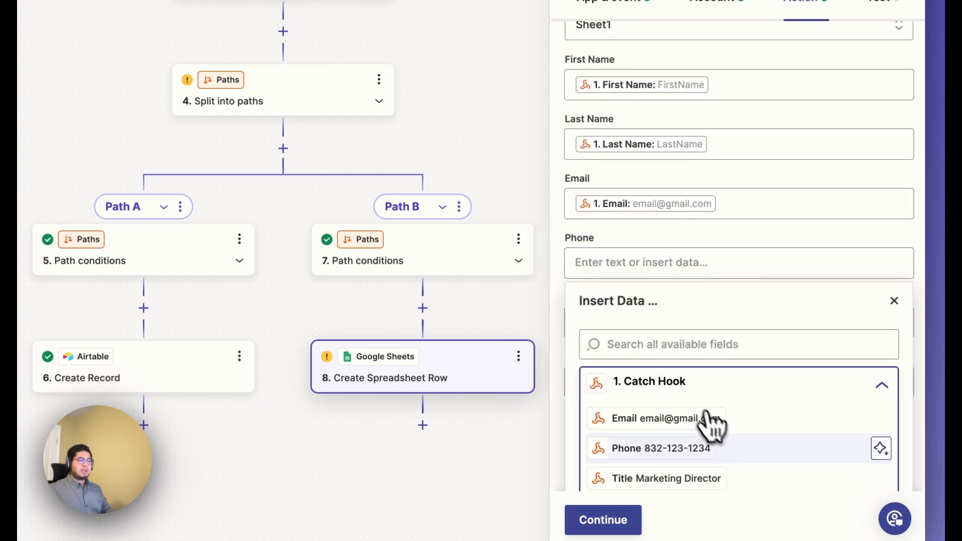
click(732, 449)
click(647, 230)
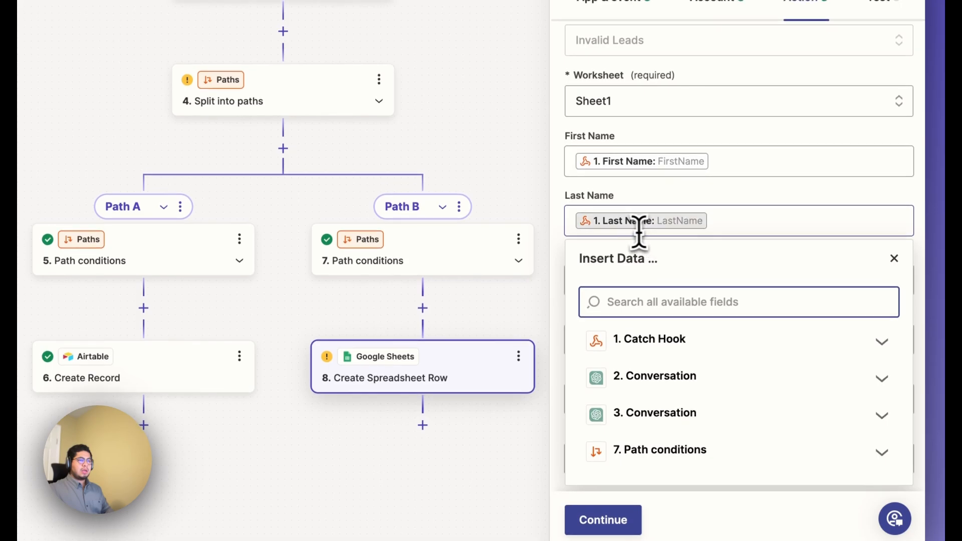
click(574, 193)
Map the sheet's Company and Title columns to the Catch Hook Company and Title fields.
click(612, 396)
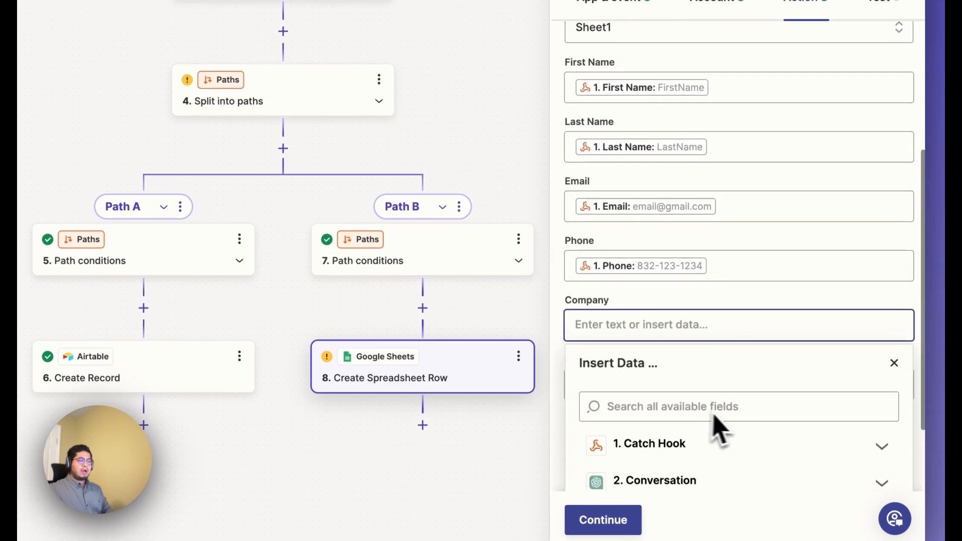
click(723, 455)
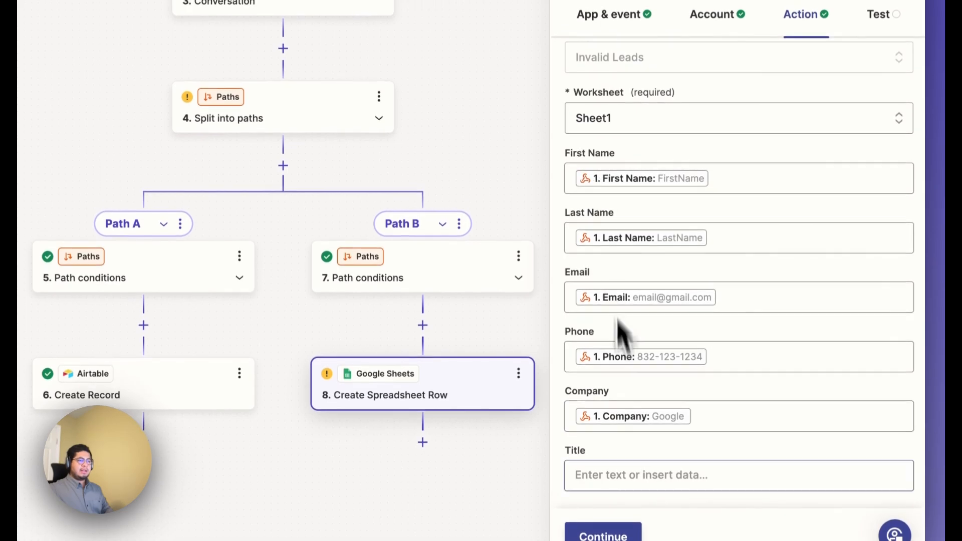
click(627, 464)
click(711, 325)
click(745, 430)
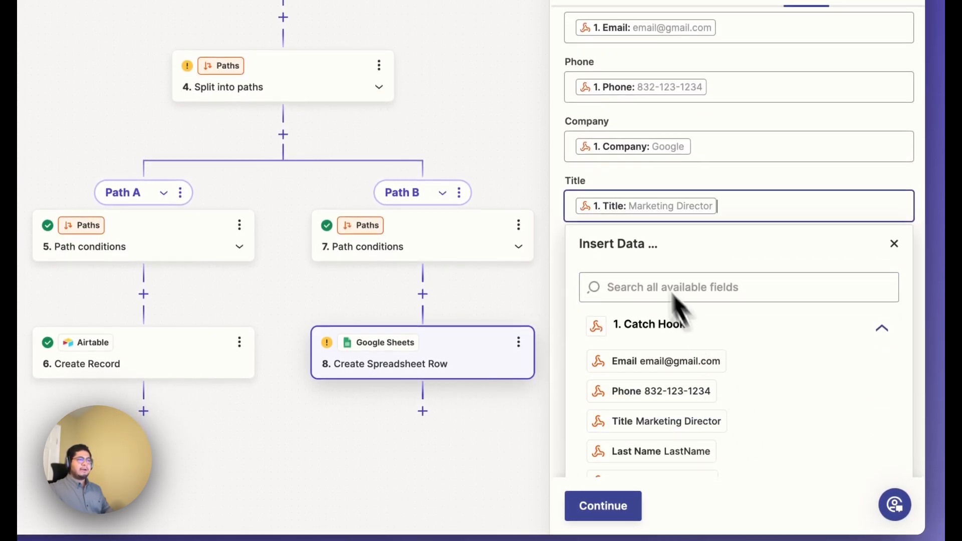
click(594, 195)
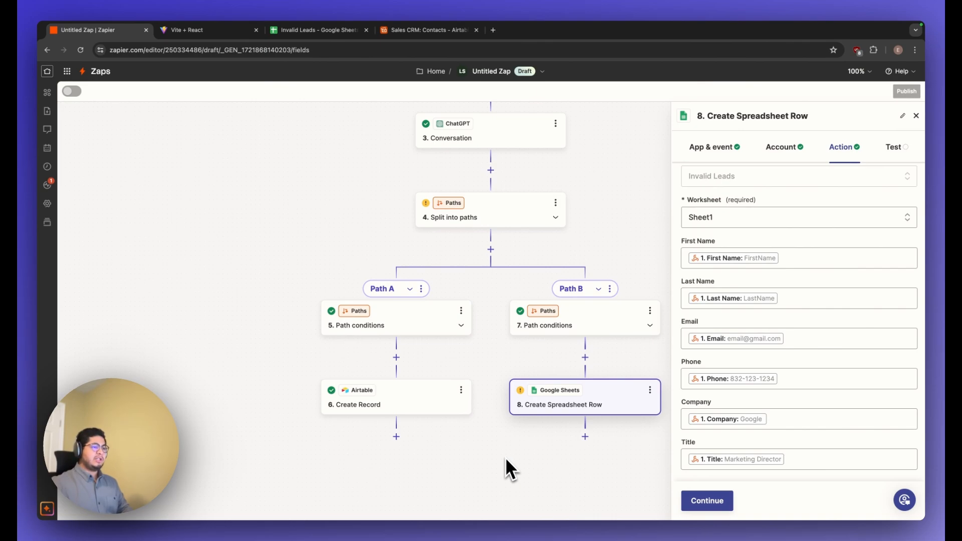
Test the Create Spreadsheet Row step and check the new row in the Invalid Leads sheet.
click(709, 509)
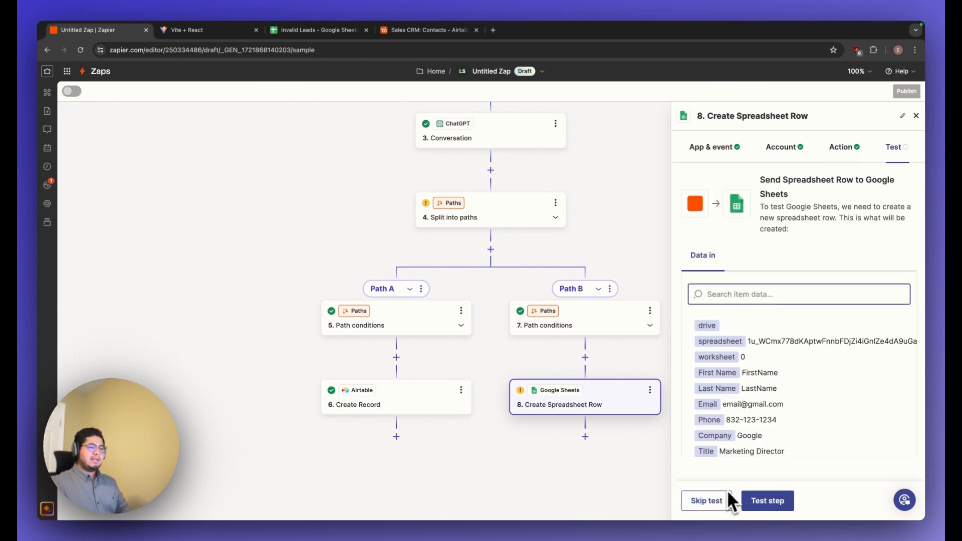
click(756, 506)
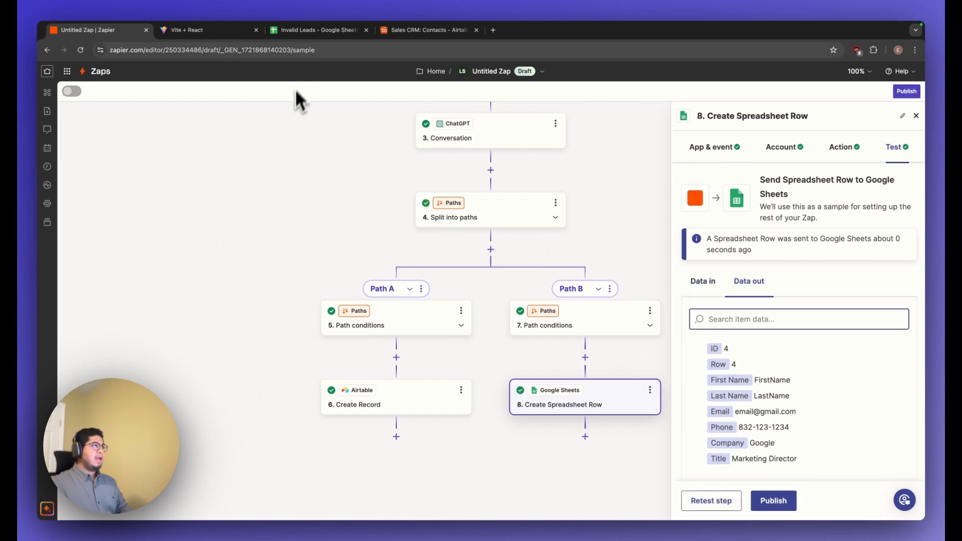
click(316, 29)
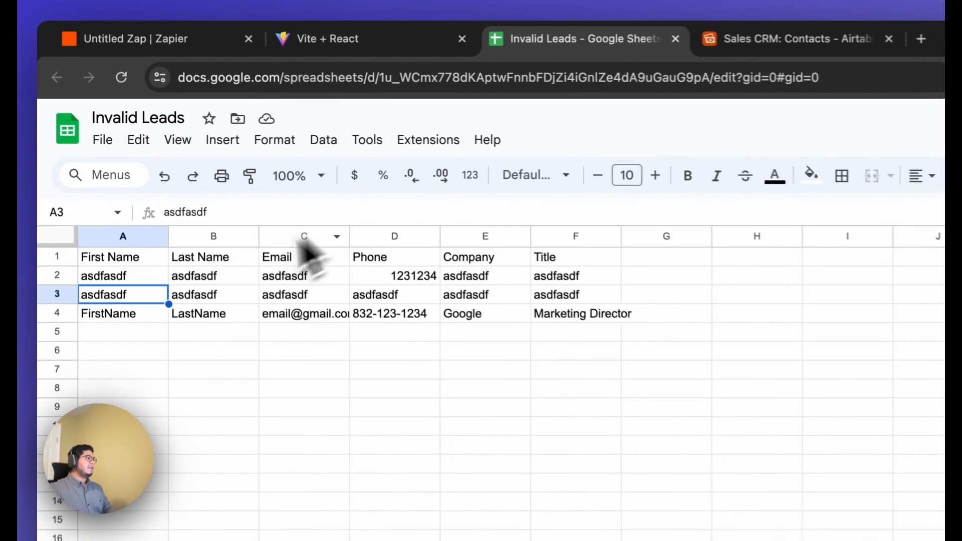
click(146, 313)
click(195, 315)
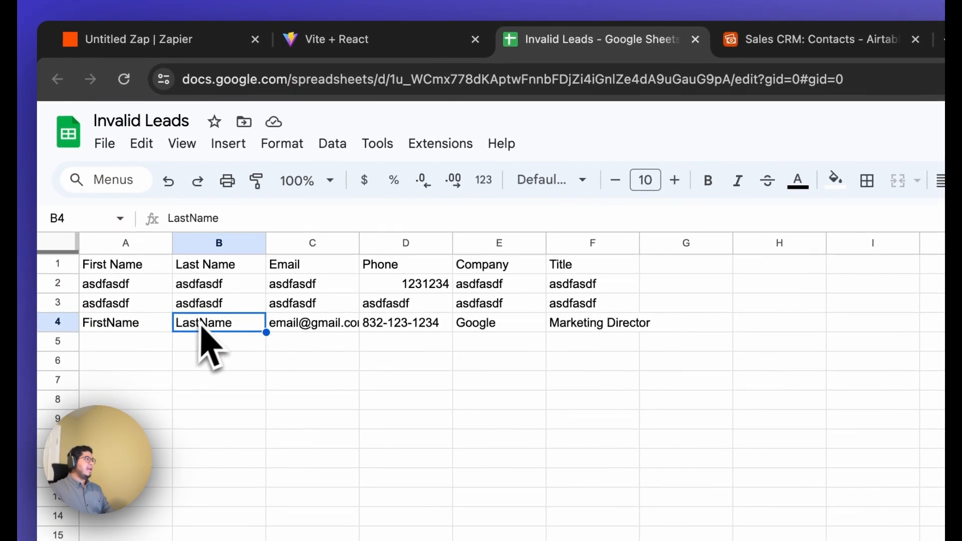
Return to the Zap editor and publish the Zap.
click(136, 41)
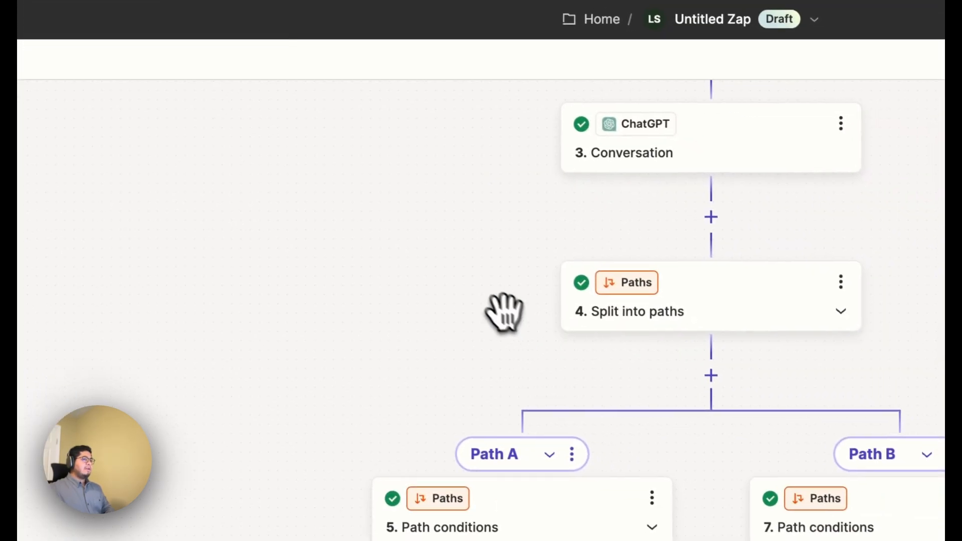
drag(737, 416, 512, 465)
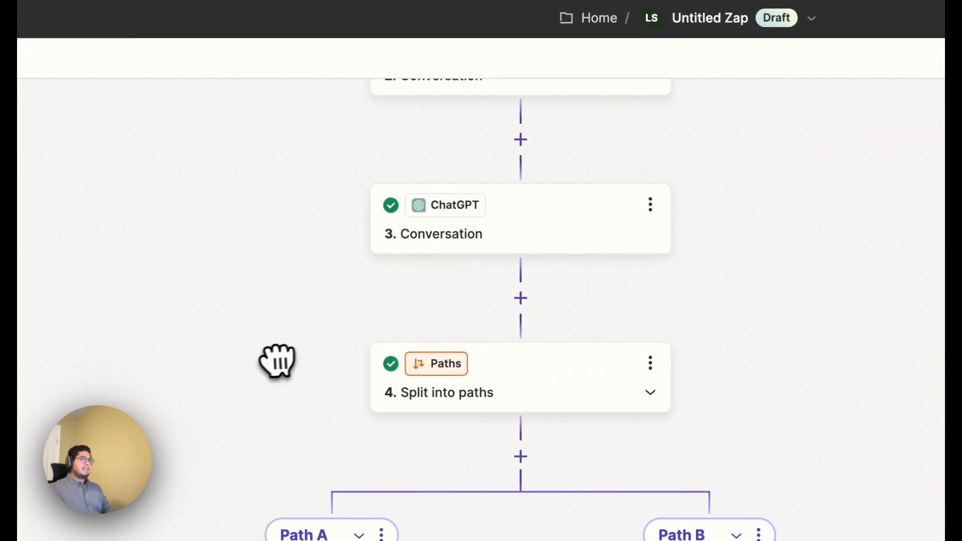
click(898, 160)
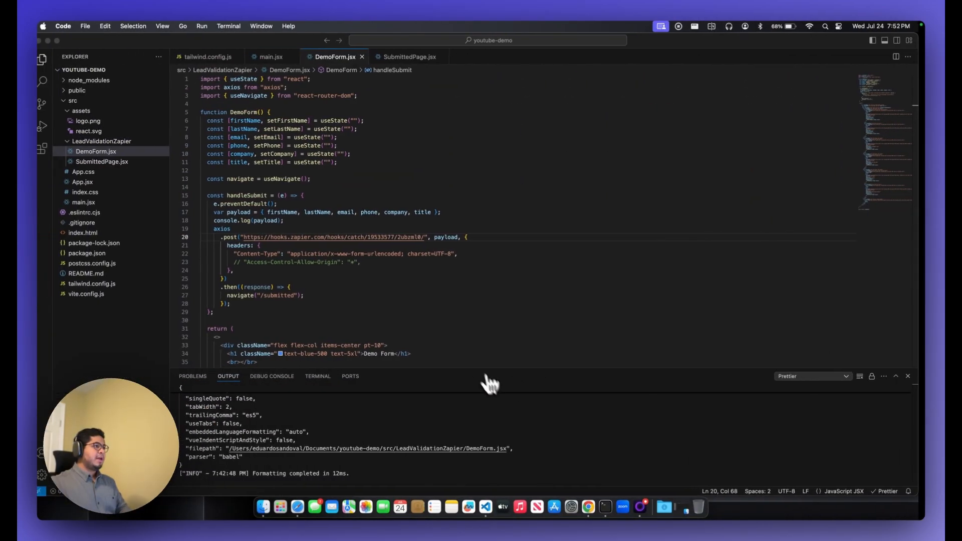
Check the webhook post request in DemoForm.jsx in the code editor, and go back to the blank Demo Form in the browser.
triple_click(416, 253)
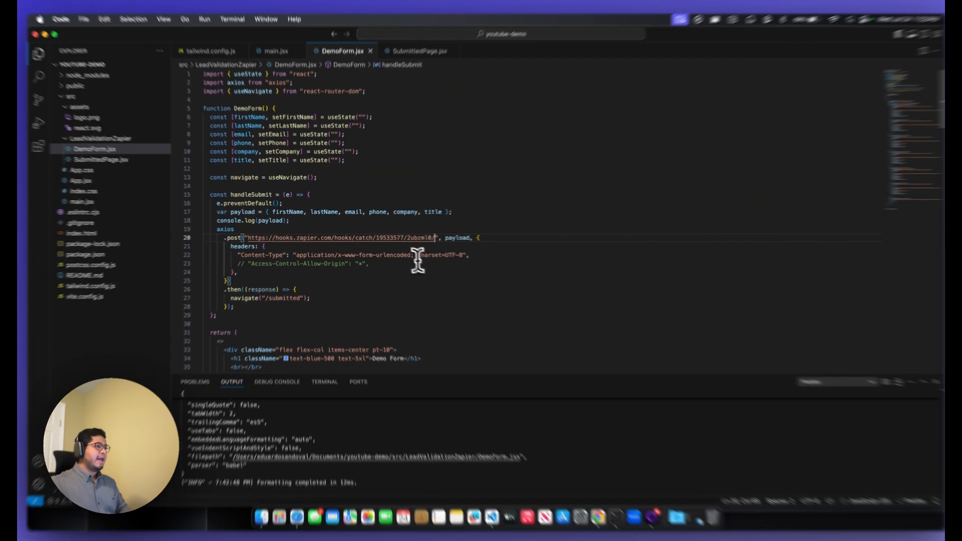
click(527, 290)
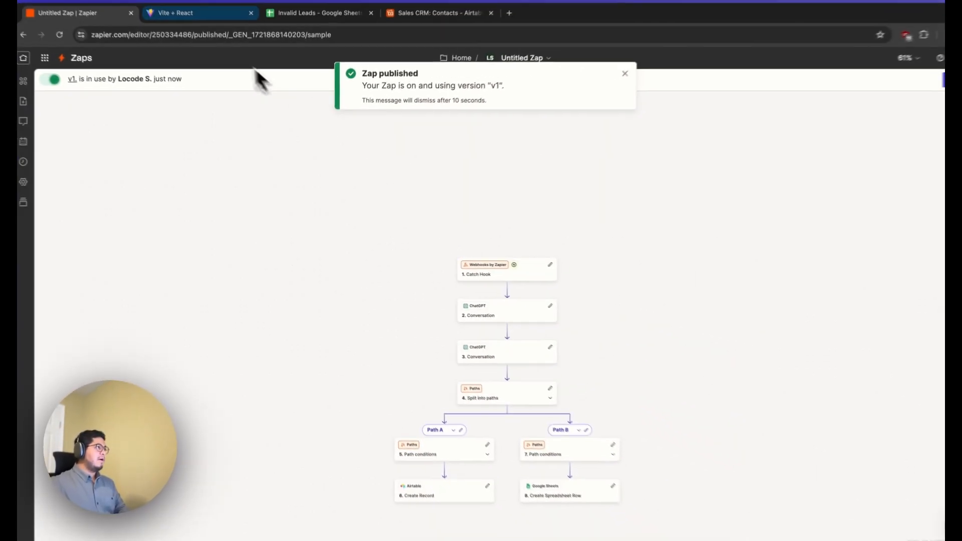
click(199, 14)
scroll(259, 181, left, 5)
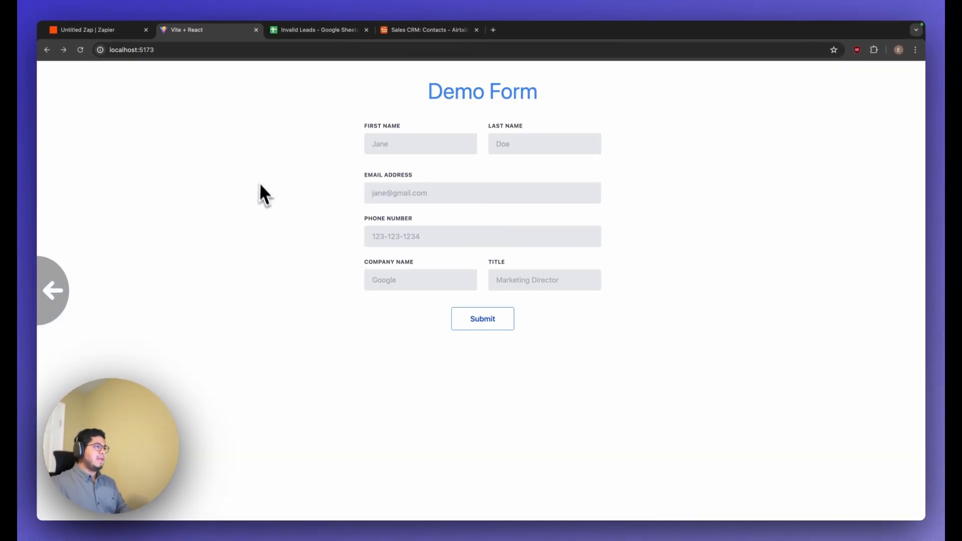
Fill in the Demo Form with a valid test lead's first name, last name, email address and phone number.
click(442, 143)
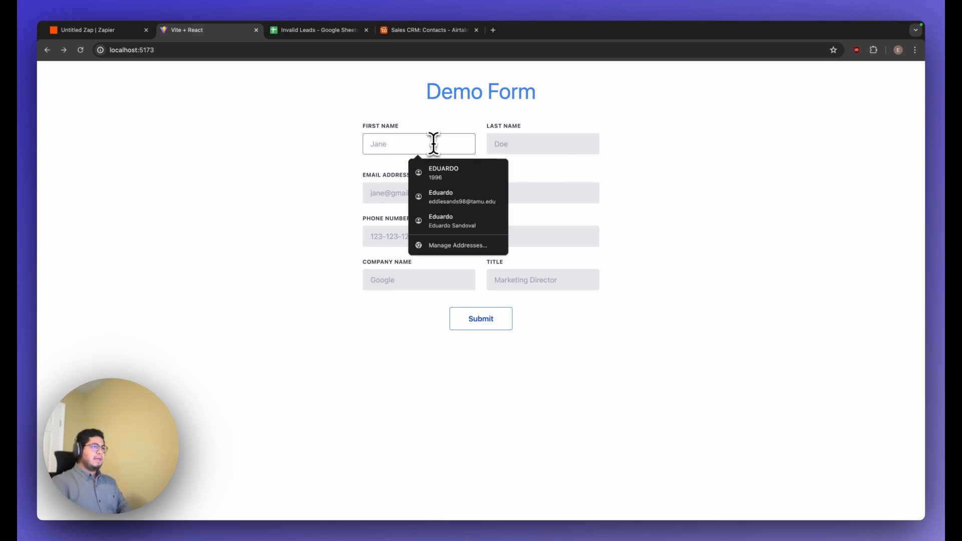
text(M)
key(Tab)
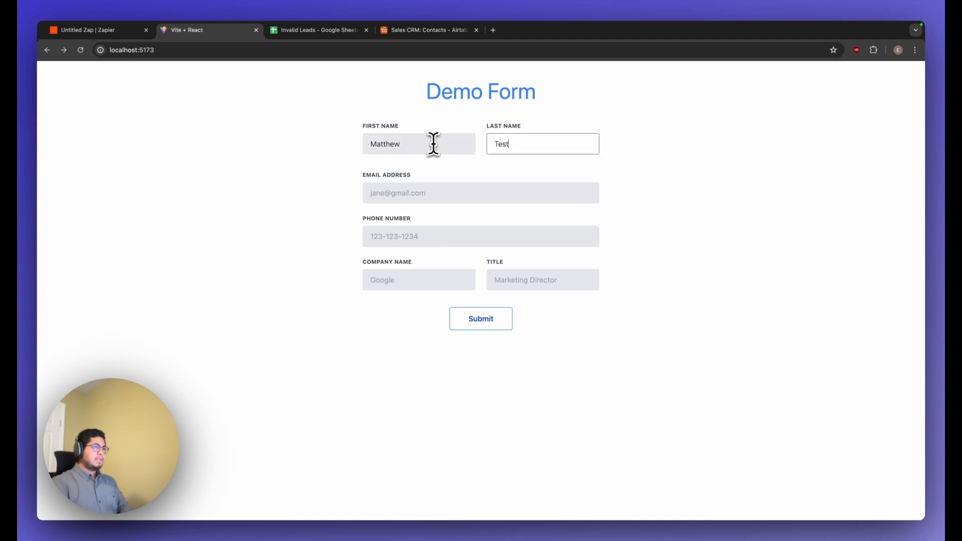
key(Tab)
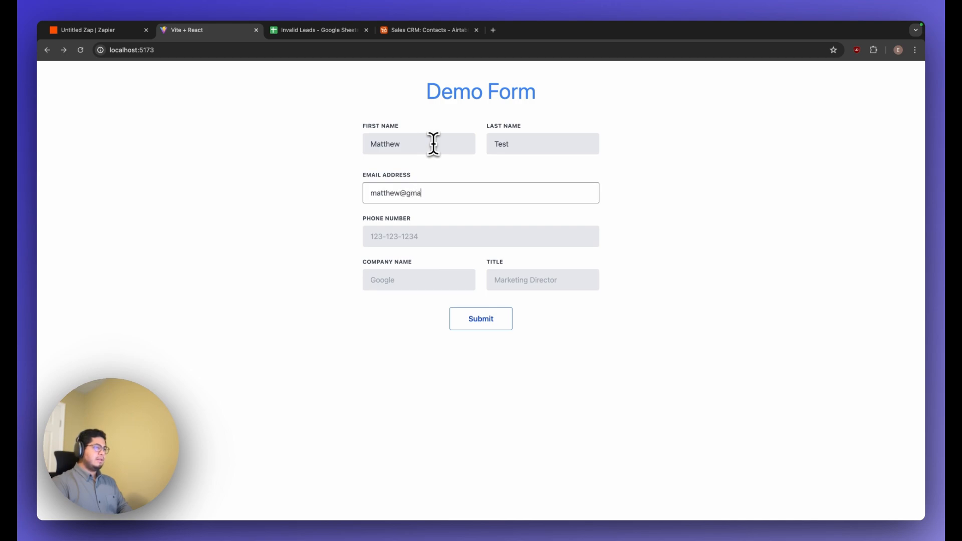
key(Tab)
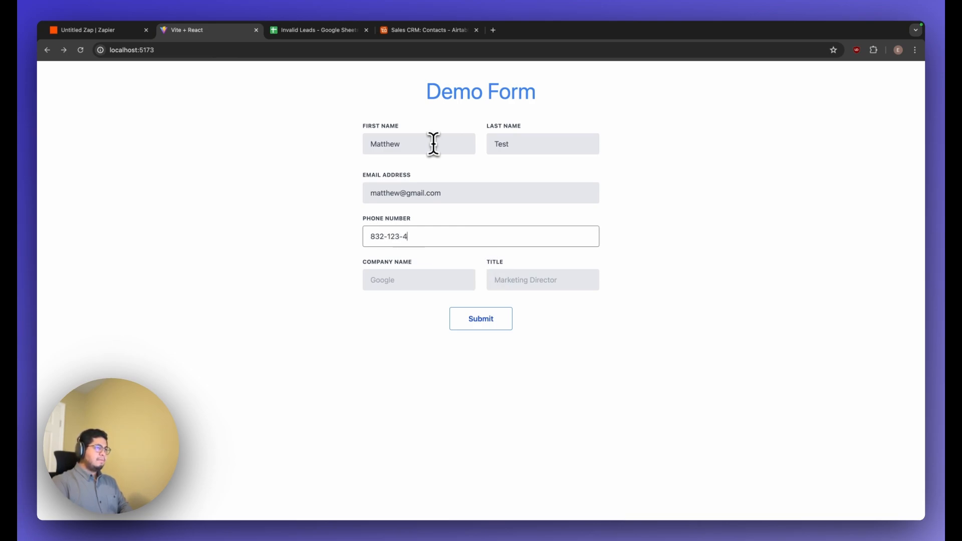
Set the lead's company to Google and title to Marketing Director, and submit the form.
key(Tab)
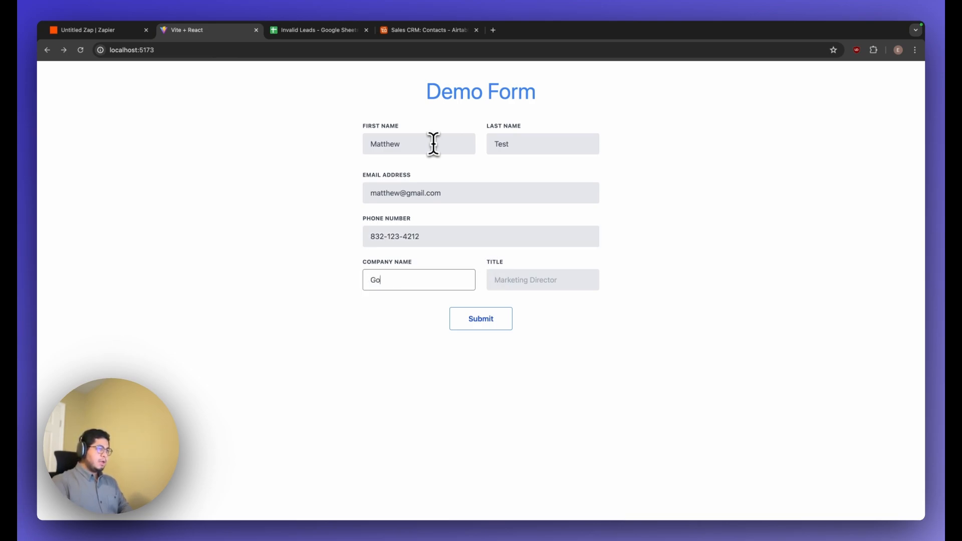
key(Tab)
text(M)
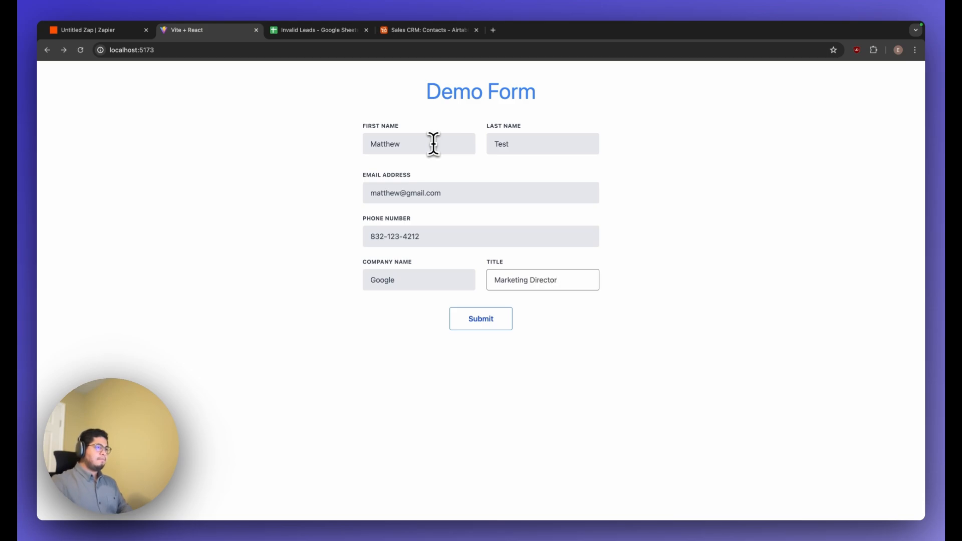
click(483, 320)
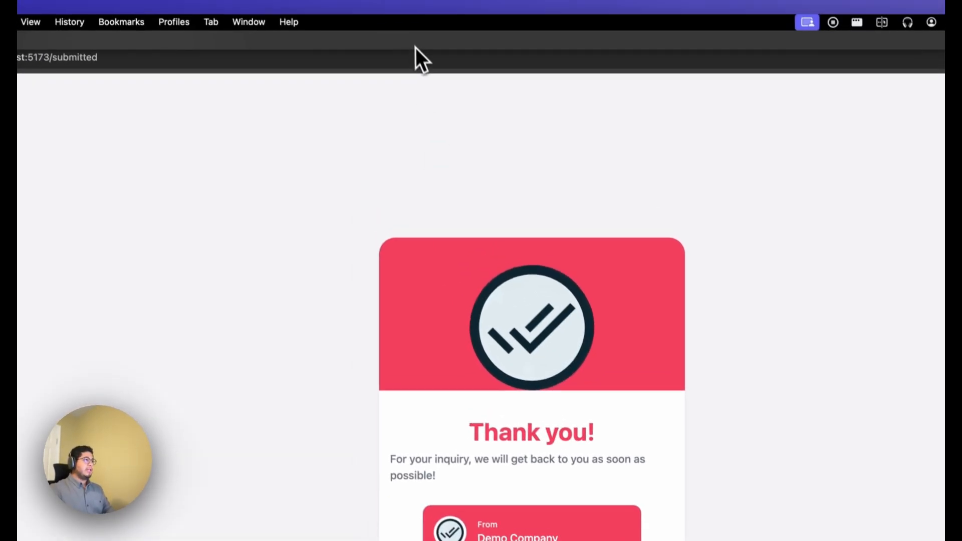
Check the Airtable Contacts table for the new lead, and open the Jul 24, 2024 07:52:35 pm run in Zapier's Zap runs log.
click(443, 35)
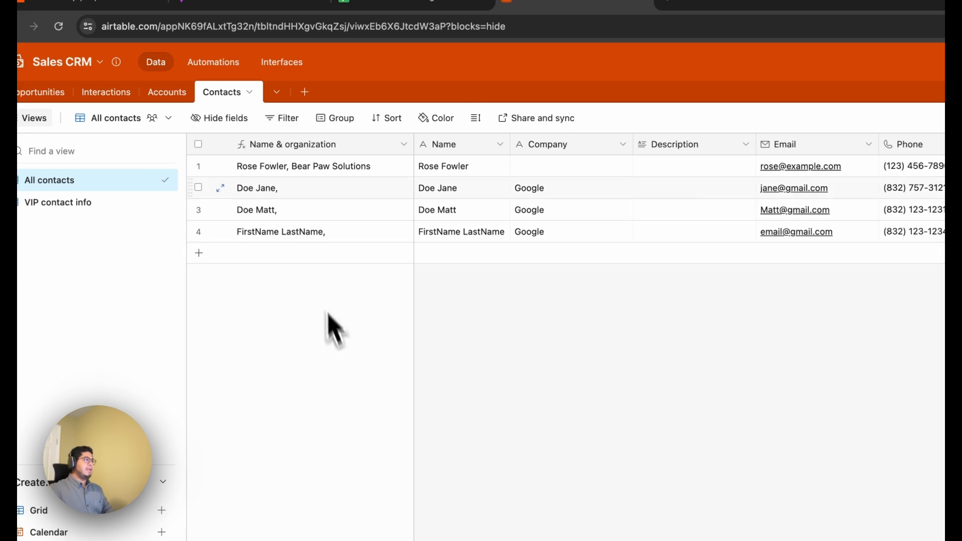
click(162, 28)
click(54, 236)
click(294, 434)
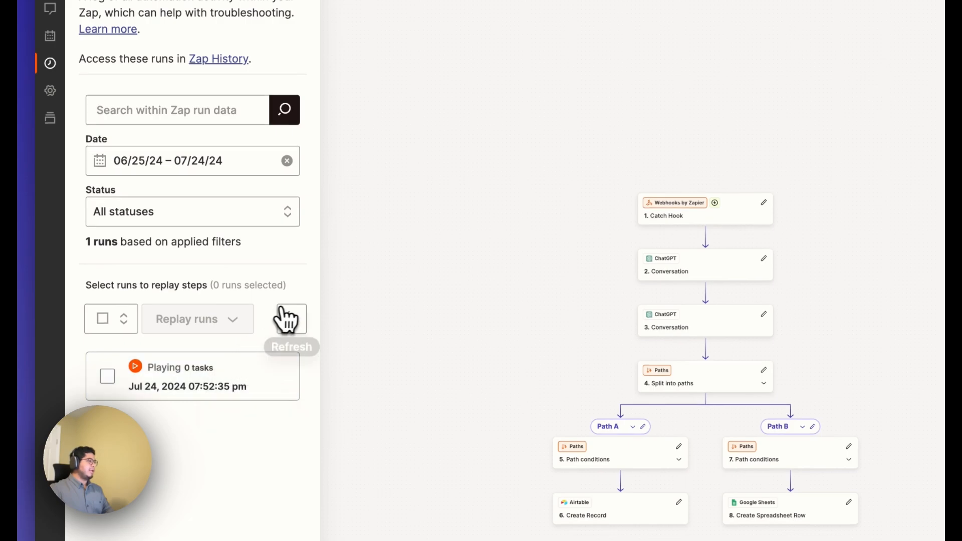
click(298, 328)
click(241, 381)
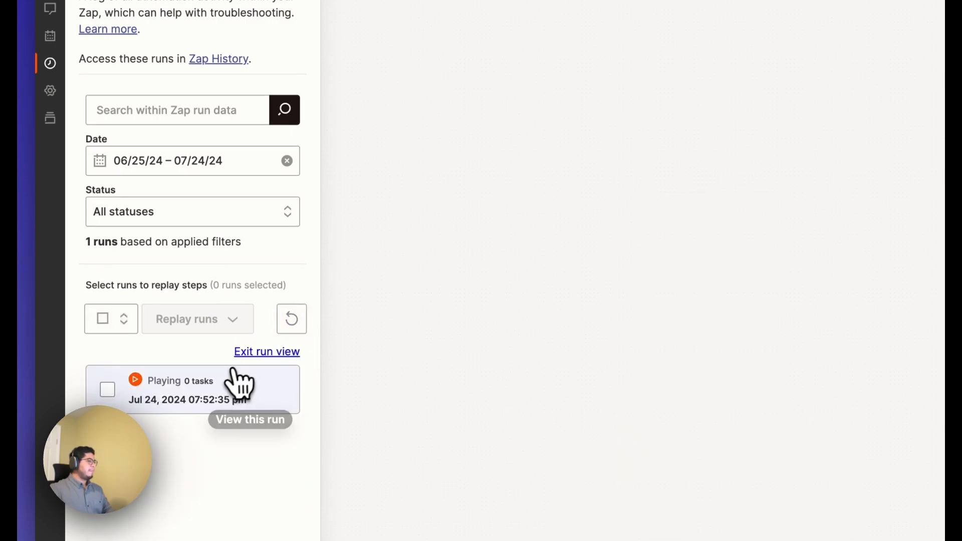
Refresh the Zap runs list and examine the progress of the open run's steps.
click(297, 325)
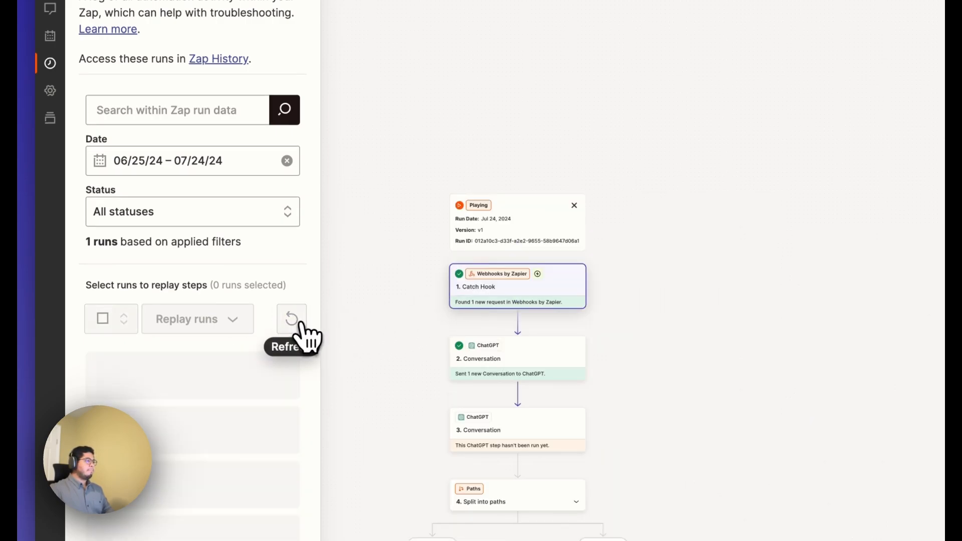
click(302, 326)
click(306, 330)
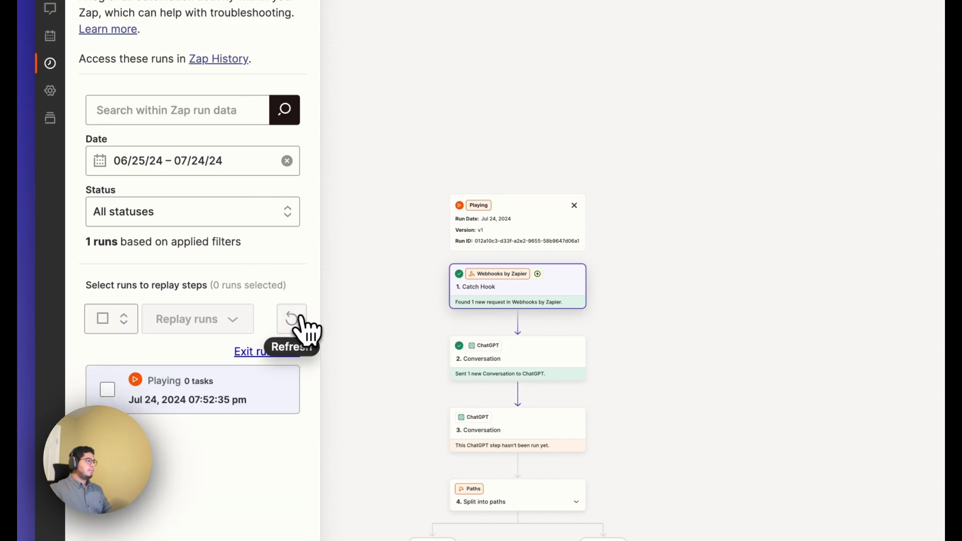
drag(628, 377, 732, 196)
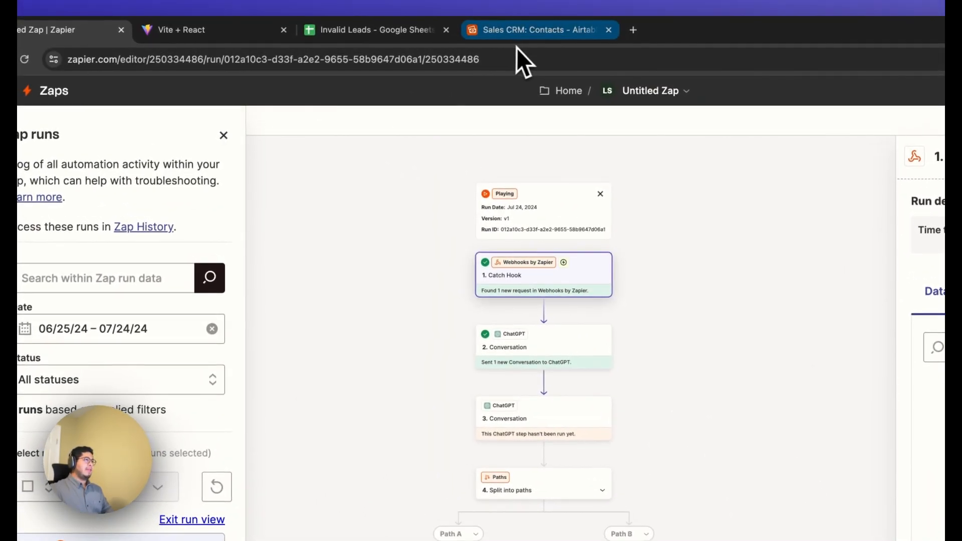
Check the Airtable Contacts table and the Invalid Leads sheet, and go back to a blank Demo Form.
click(518, 33)
click(406, 33)
click(271, 35)
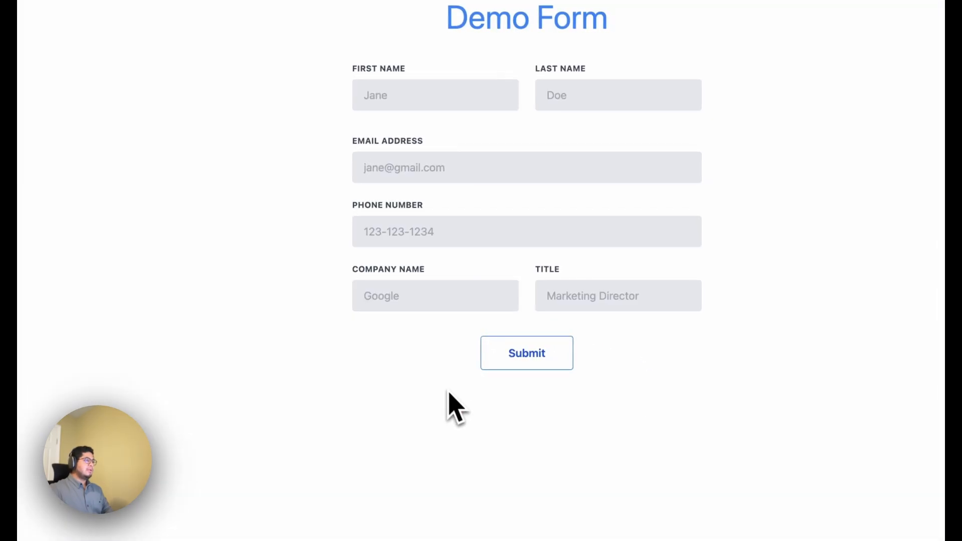
click(389, 96)
click(317, 120)
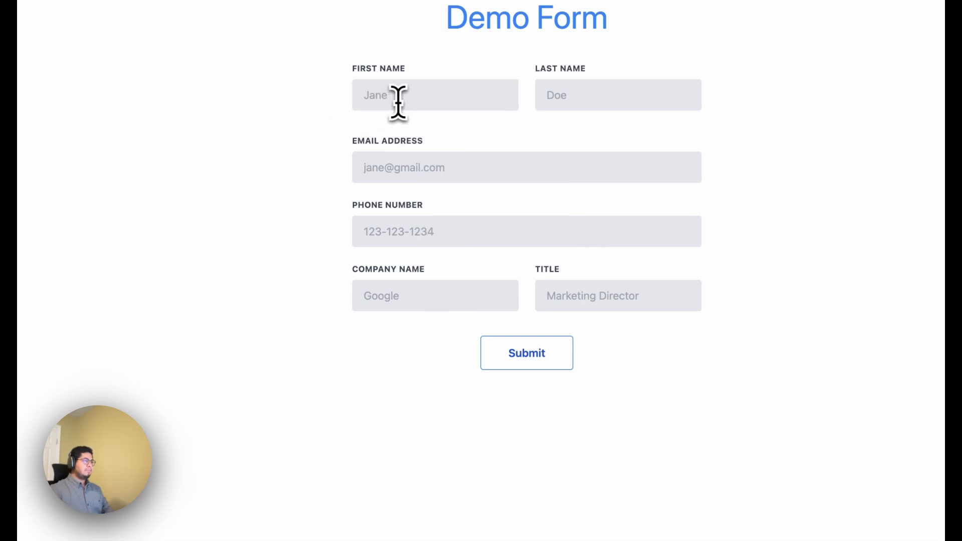
Fill in an invalid lead with first name asdfasdf, last name asxcv, a malformed email address and an incomplete phone number.
click(441, 98)
text(asdfasdf)
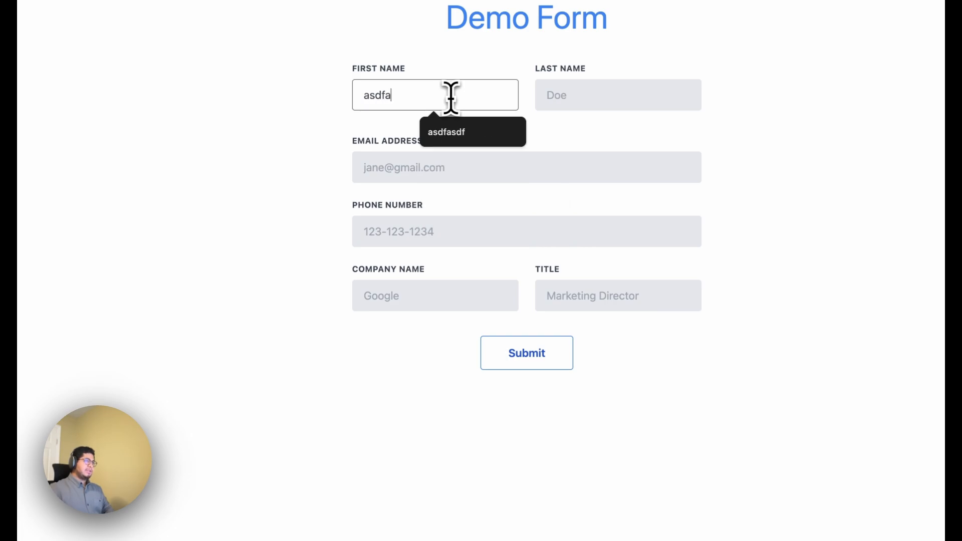
key(Tab)
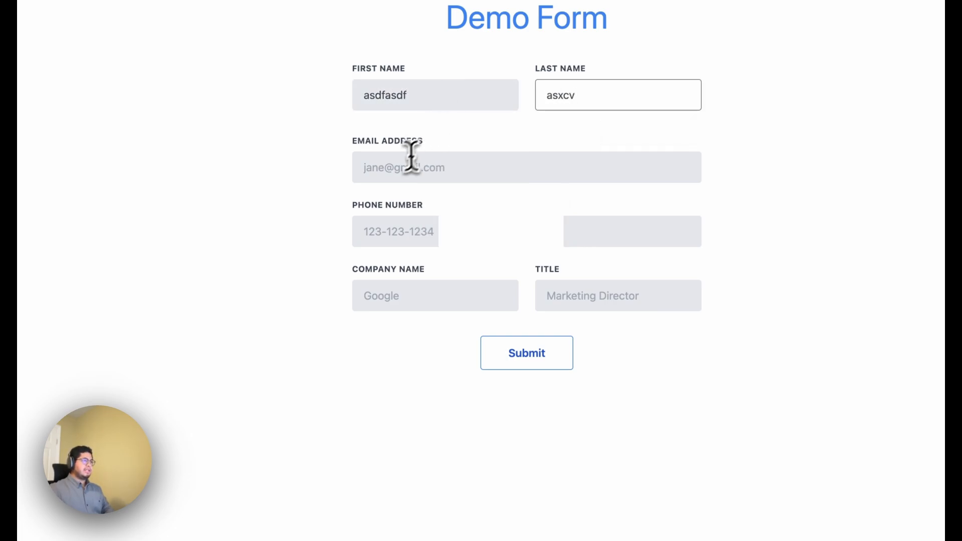
click(391, 168)
text(asdfg)
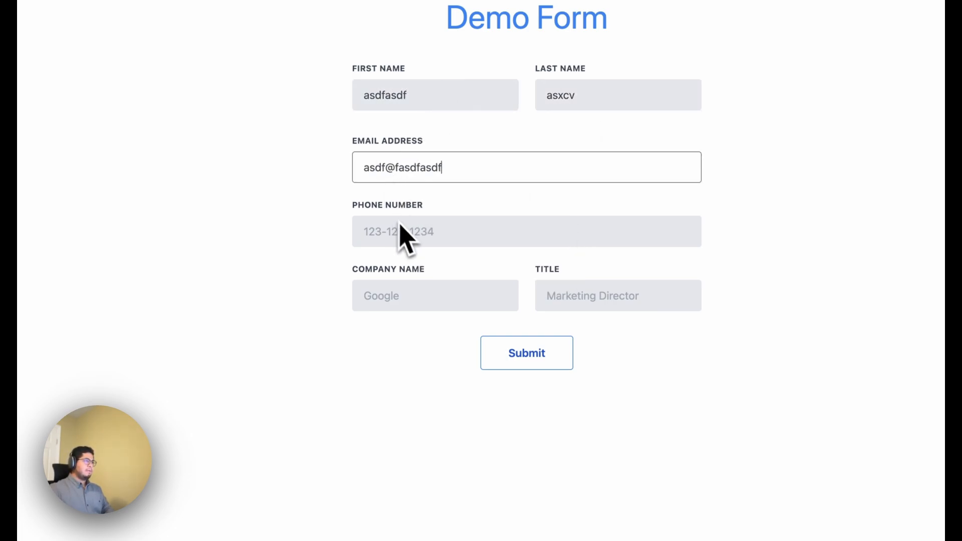
click(402, 222)
text(1231)
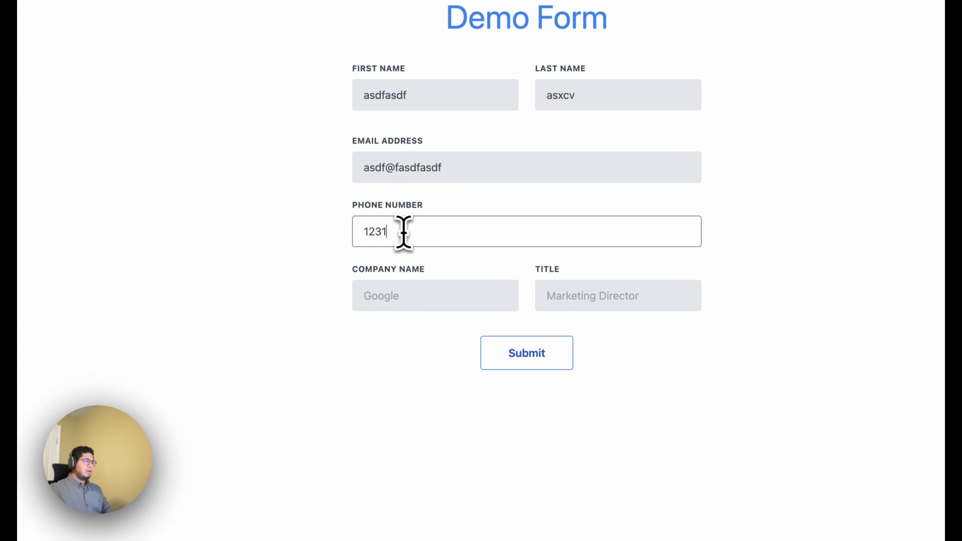
Set the invalid lead's company to Testing and title to asdfasdf, and submit the form.
key(Tab)
text(Test)
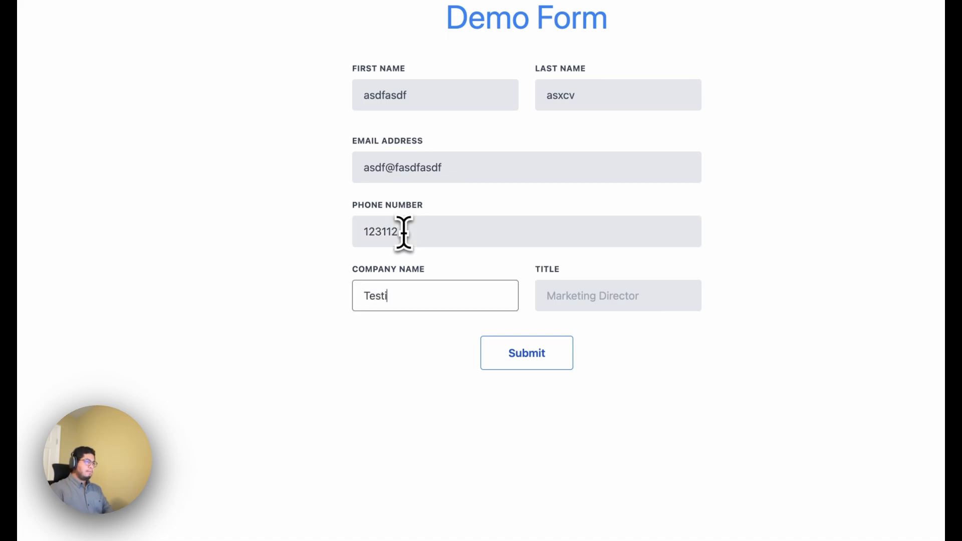
text(ing)
key(Tab)
text(asdfa)
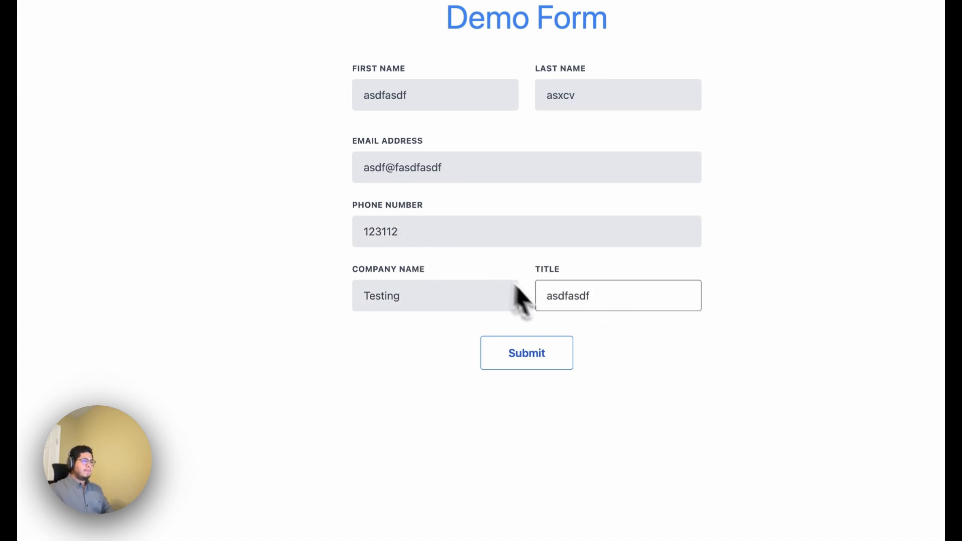
click(527, 353)
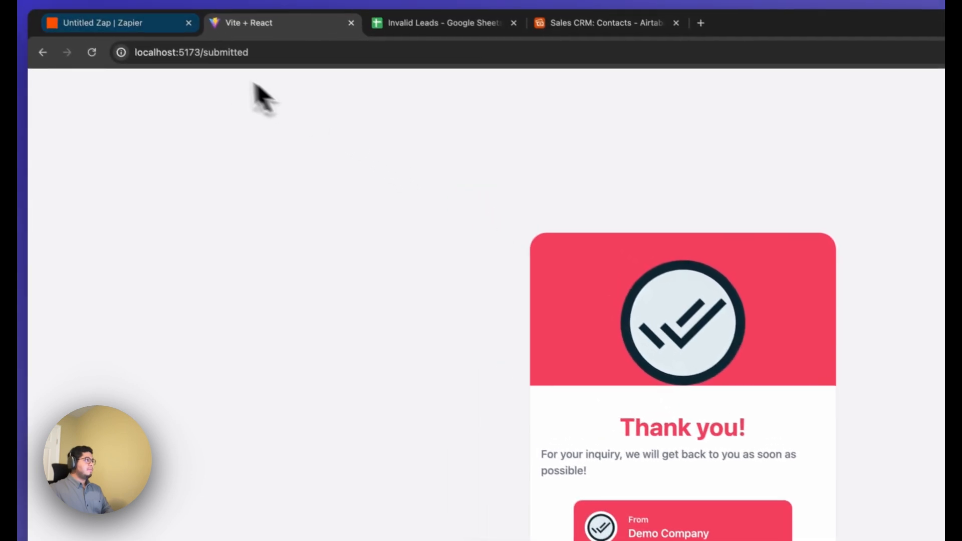
Check the first run's status in Zapier and look for the valid lead in the Airtable Contacts table.
click(150, 22)
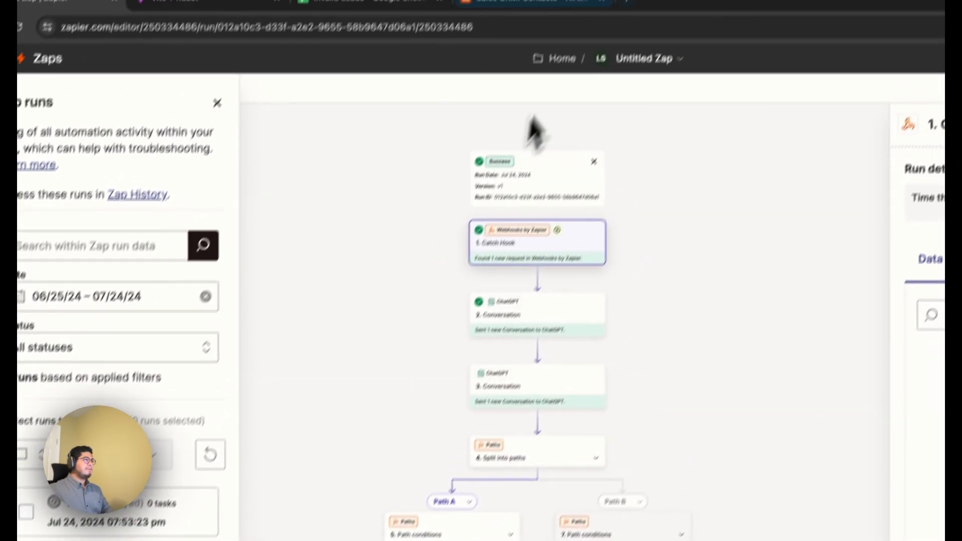
click(551, 1)
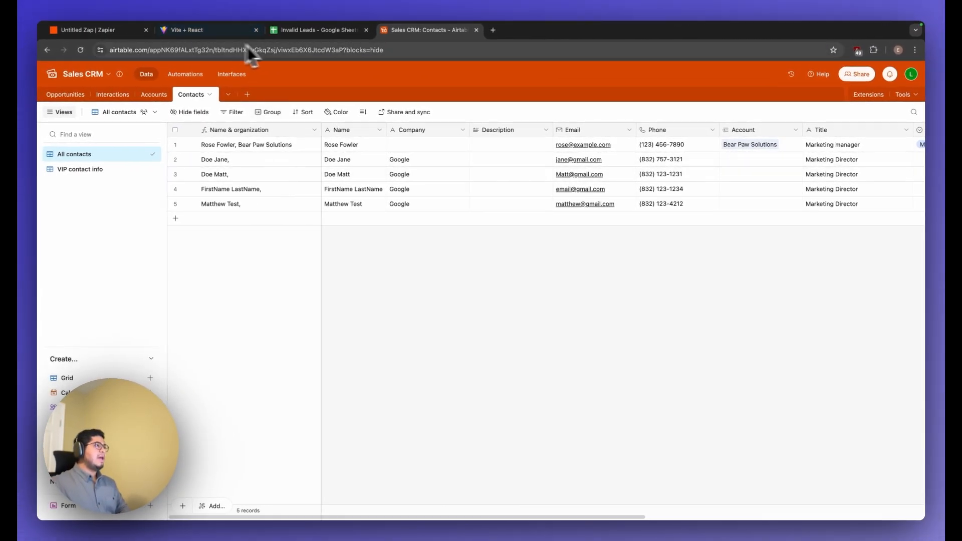
Inspect the invalid lead's entries in row 5 of the Invalid Leads sheet, and return to the Zap run in Zapier.
click(311, 29)
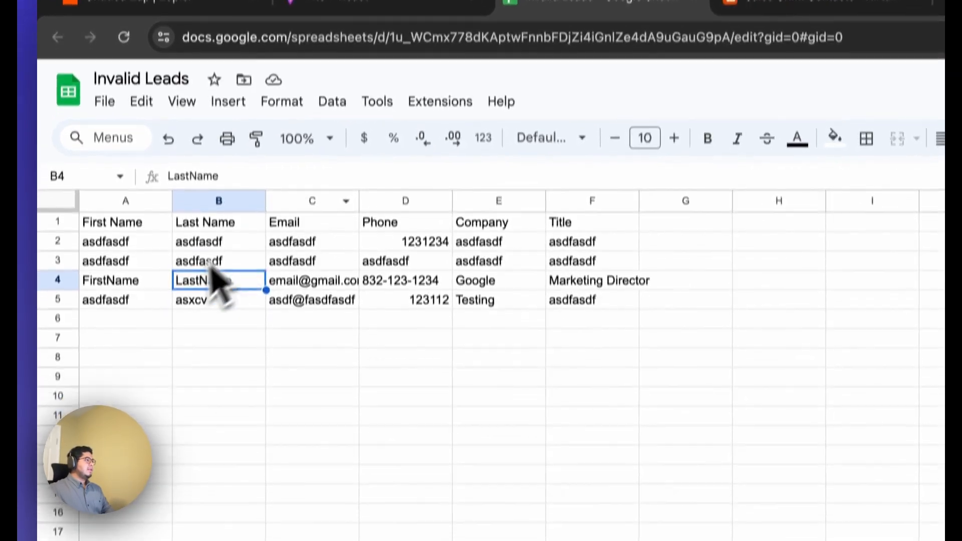
click(101, 190)
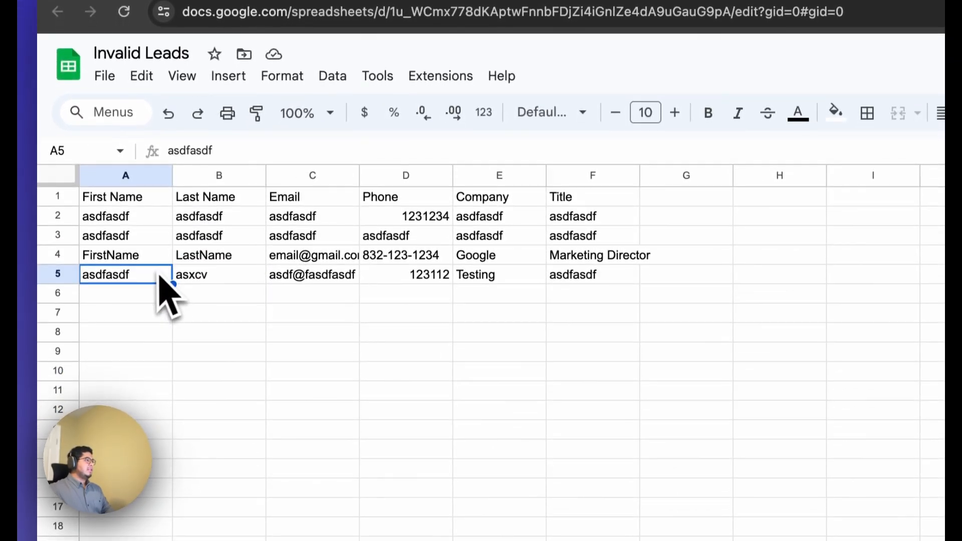
click(303, 278)
click(237, 279)
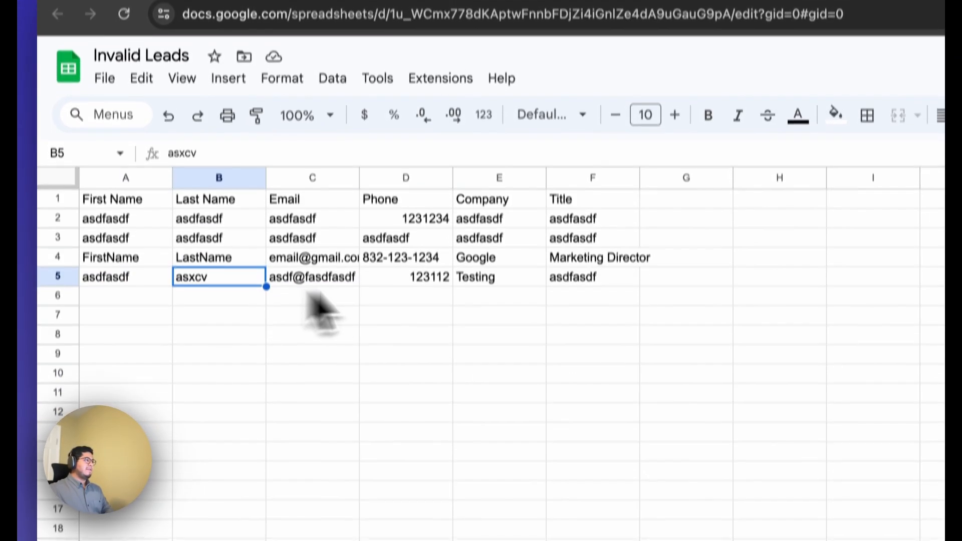
click(165, 42)
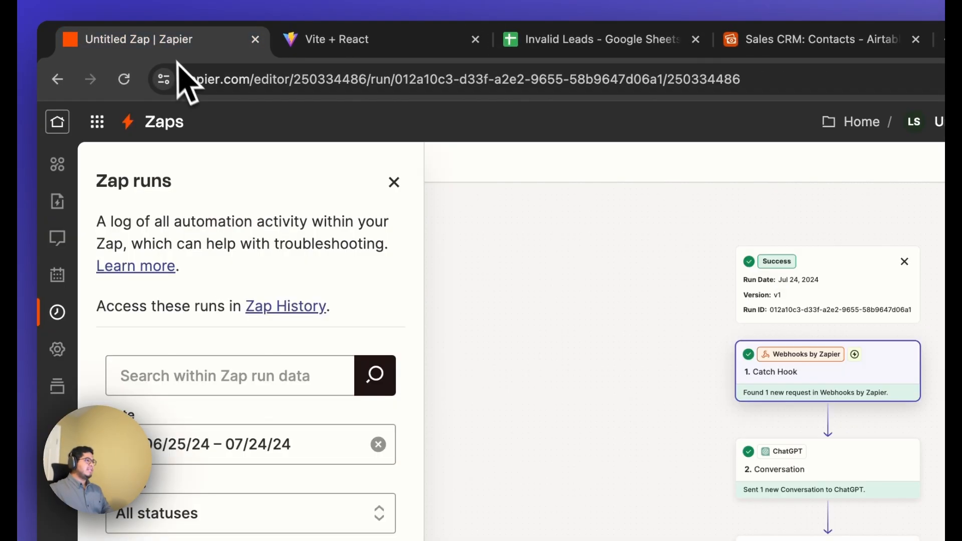